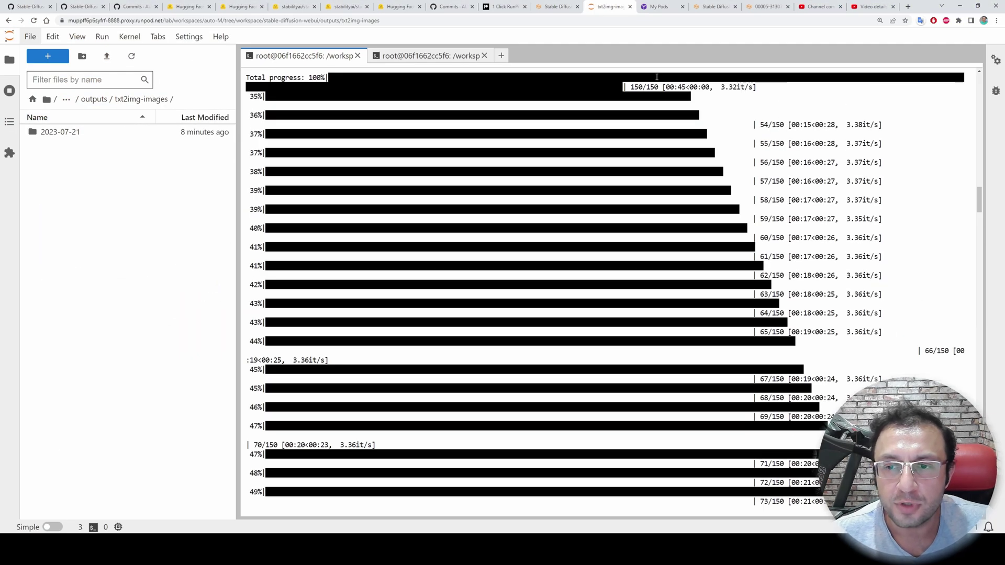
- Switch to the RunPod My Pods page showing the running Stable Diffusion pod on 1 x RTX 3090
click(662, 7)
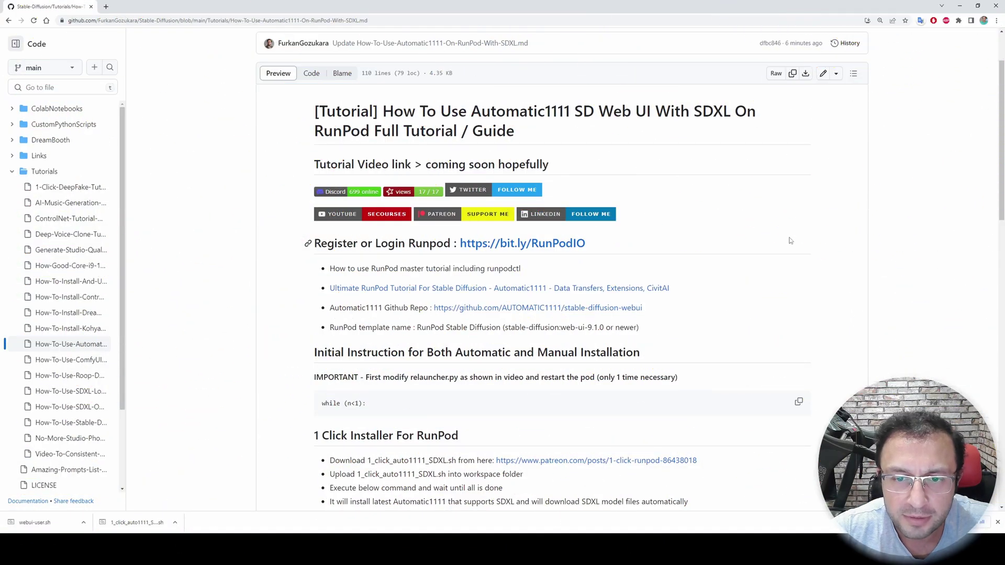
scroll(788, 243, down, 1)
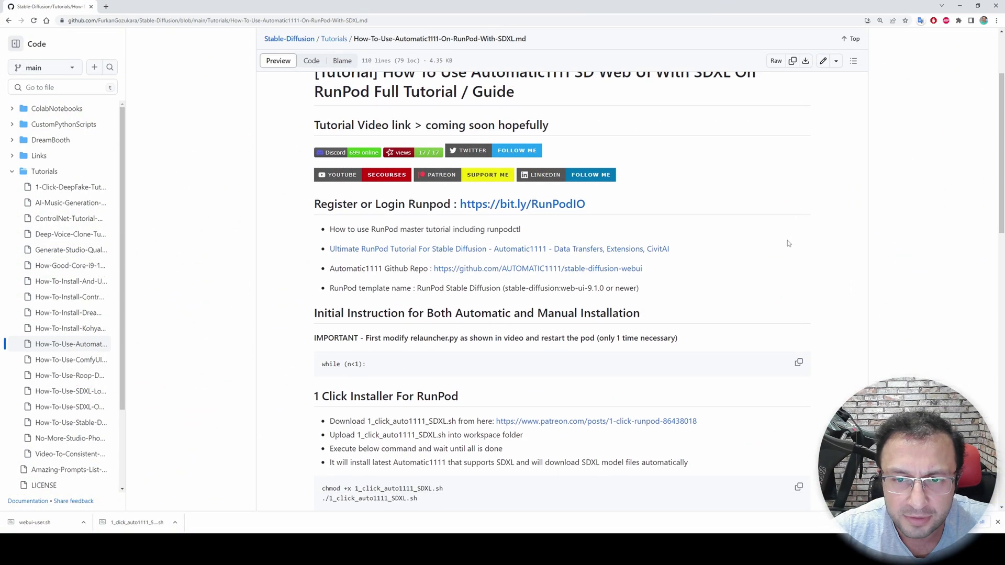
scroll(778, 246, down, 1)
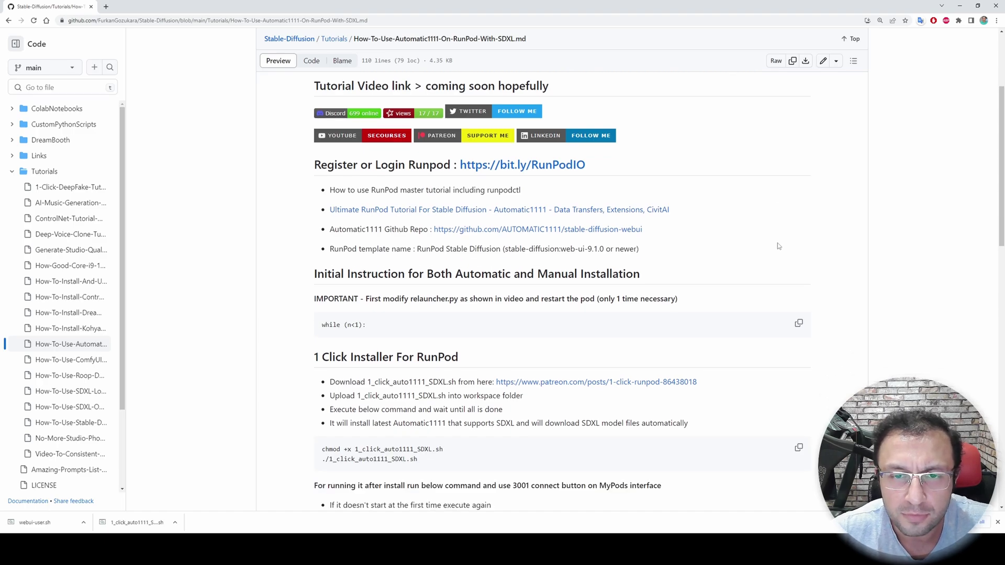
scroll(778, 246, down, 1)
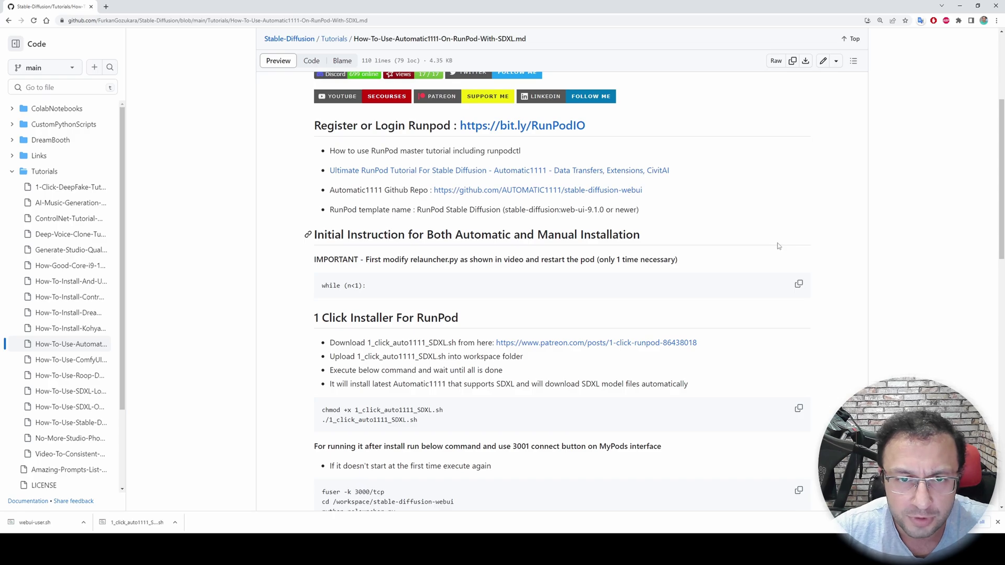
scroll(778, 246, down, 1)
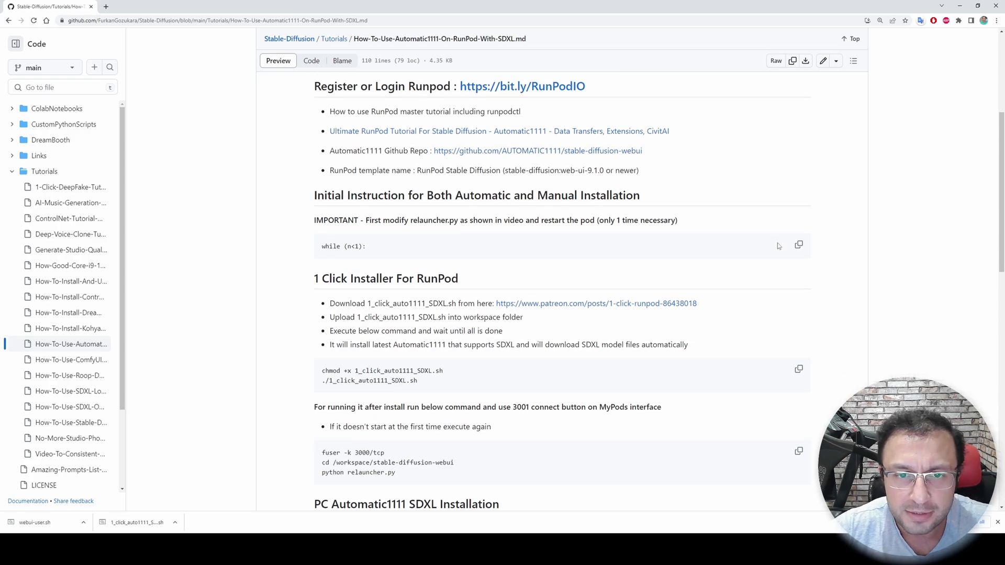
scroll(779, 246, down, 1)
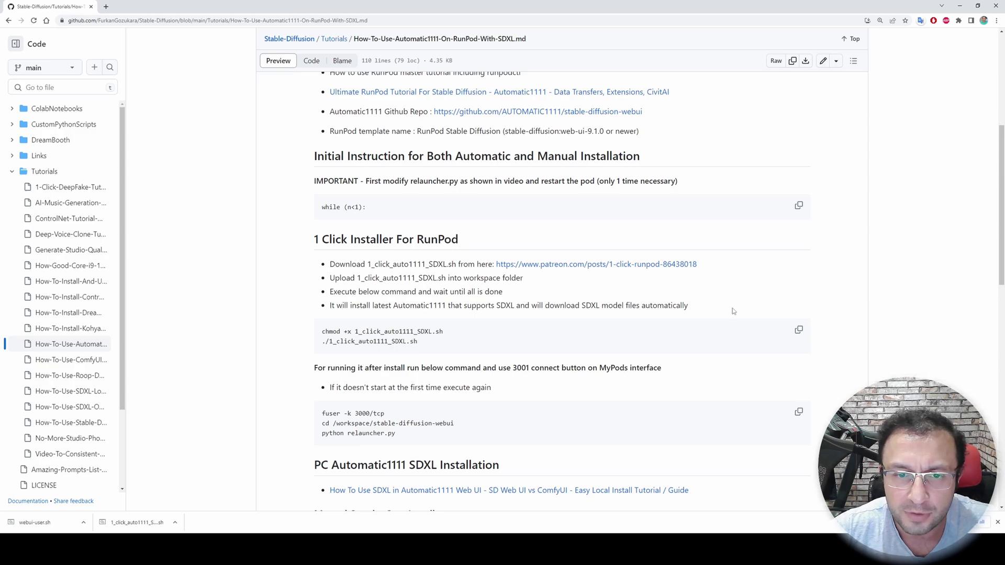
scroll(733, 311, down, 1)
scroll(722, 317, down, 1)
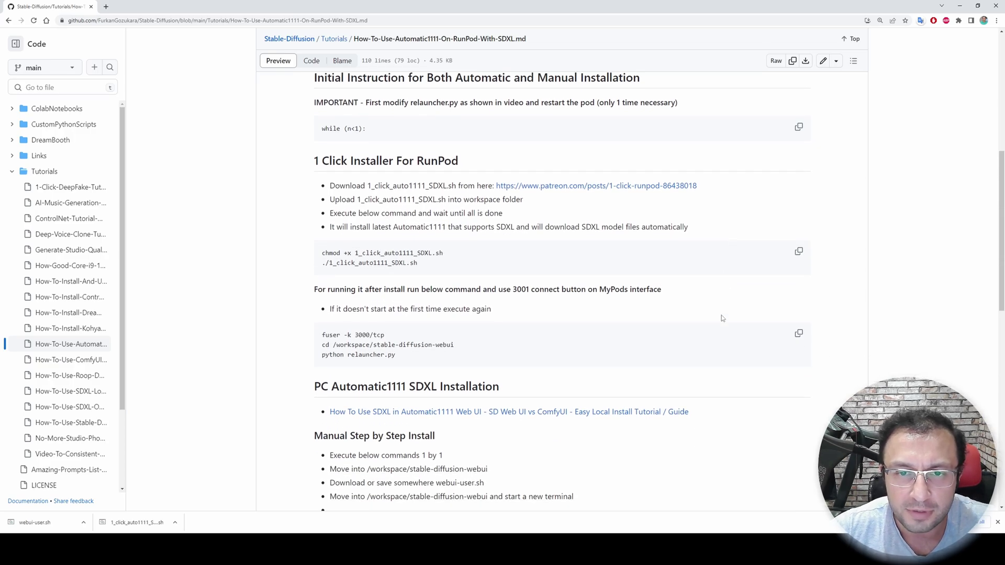
scroll(721, 318, down, 1)
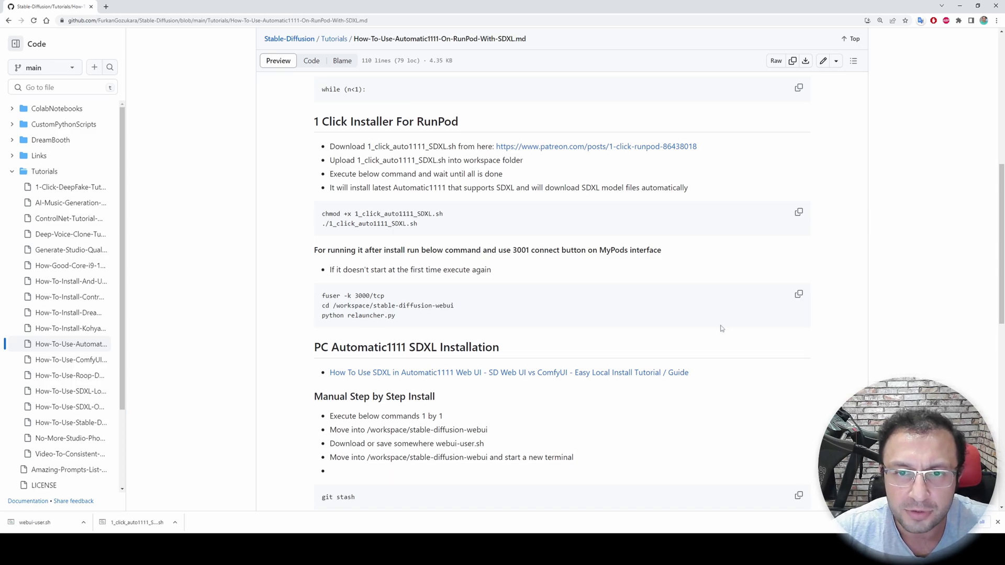
scroll(719, 325, up, 3)
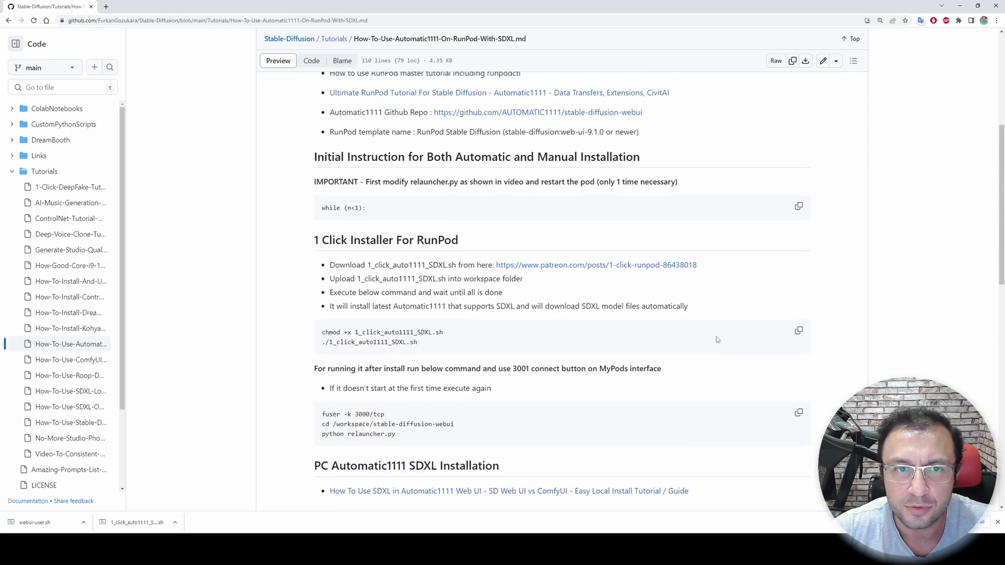
scroll(716, 338, up, 3)
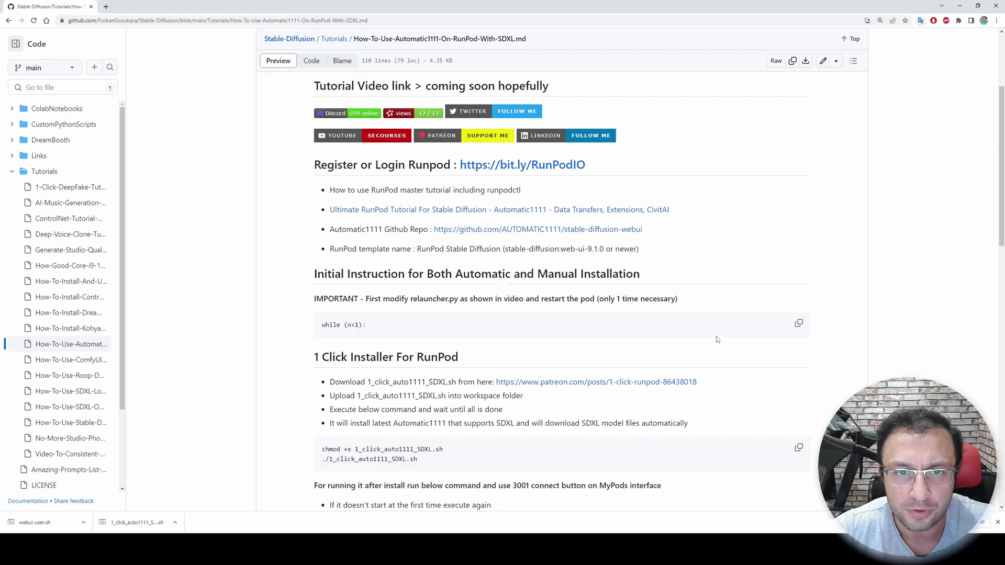
- Open the RunPod registration link in a new tab and log in to the console
ctrl+click(529, 165)
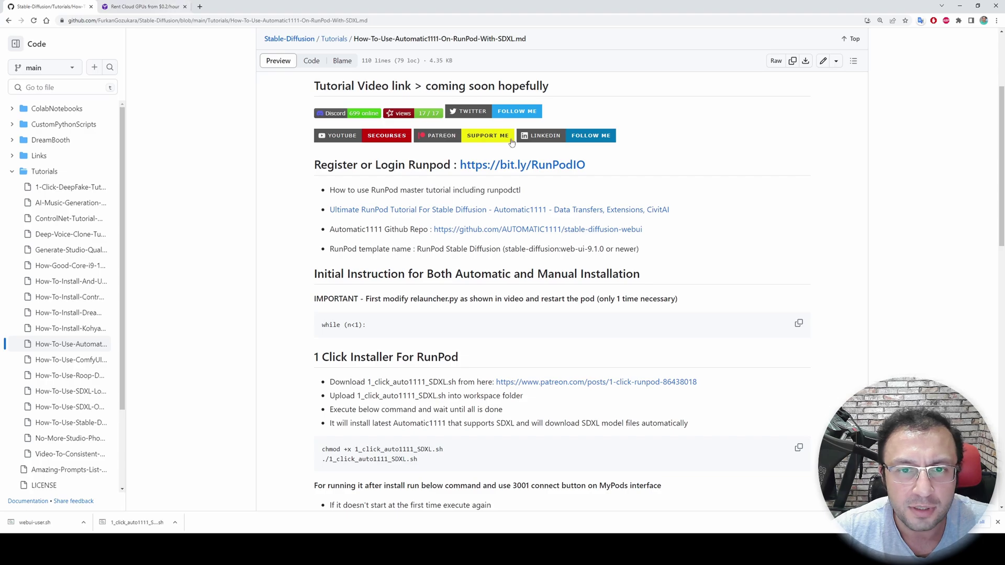
key(ctrl+Tab)
click(821, 47)
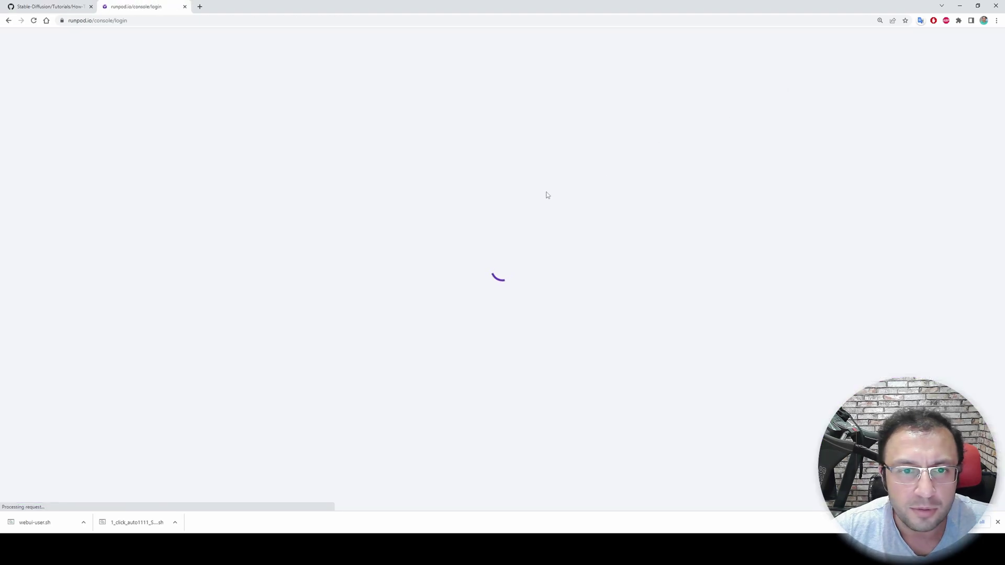
- Deploy on the RTX 3090 card and pick the RunPod Stable Diffusion template found by searching 'stab'
scroll(426, 327, down, 5)
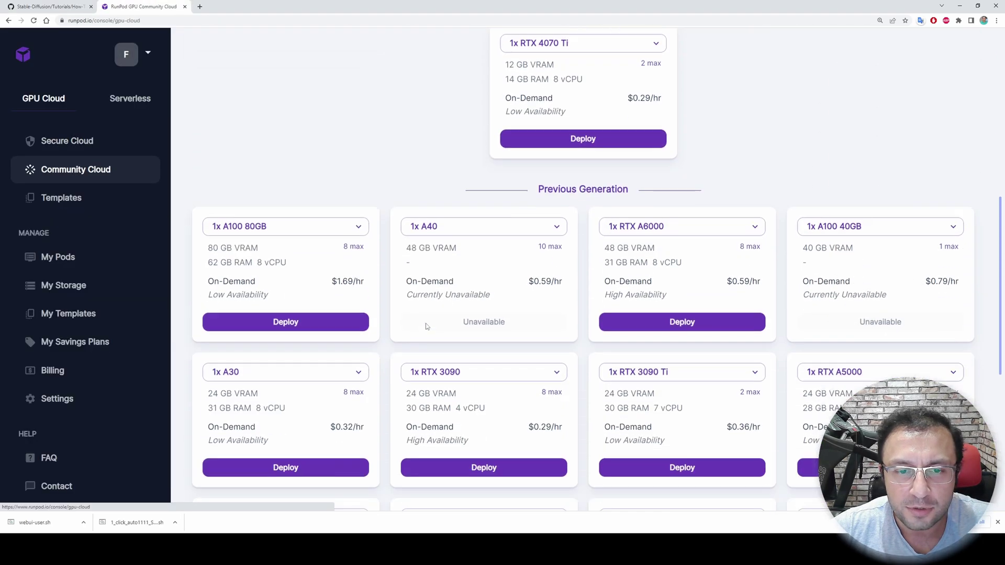
scroll(426, 326, down, 4)
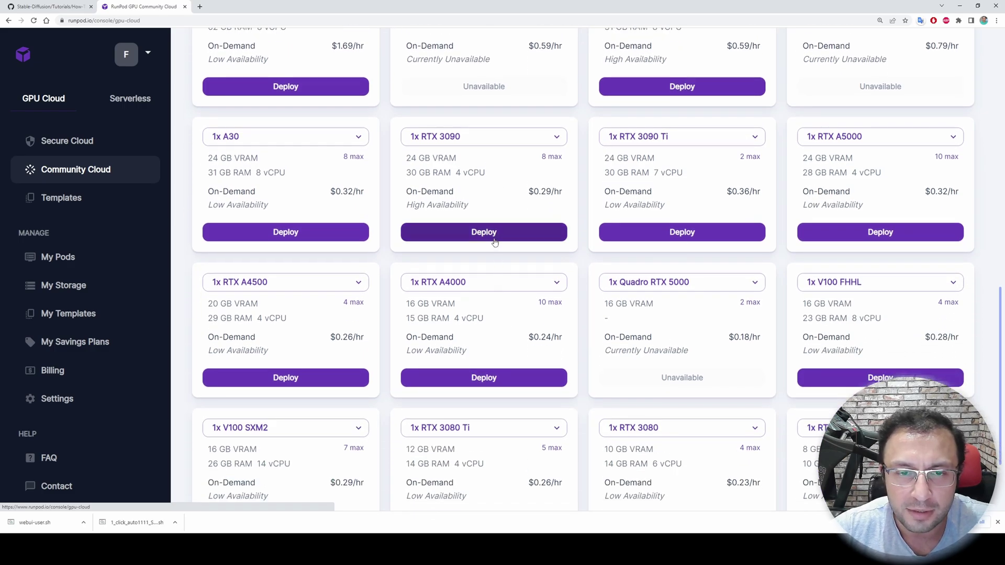
click(494, 232)
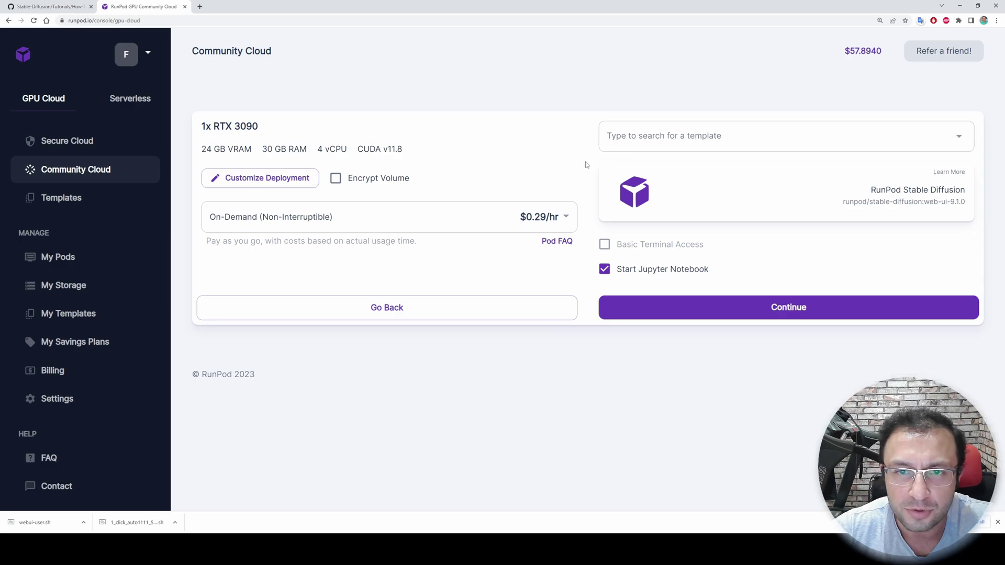
click(693, 128)
text(stab)
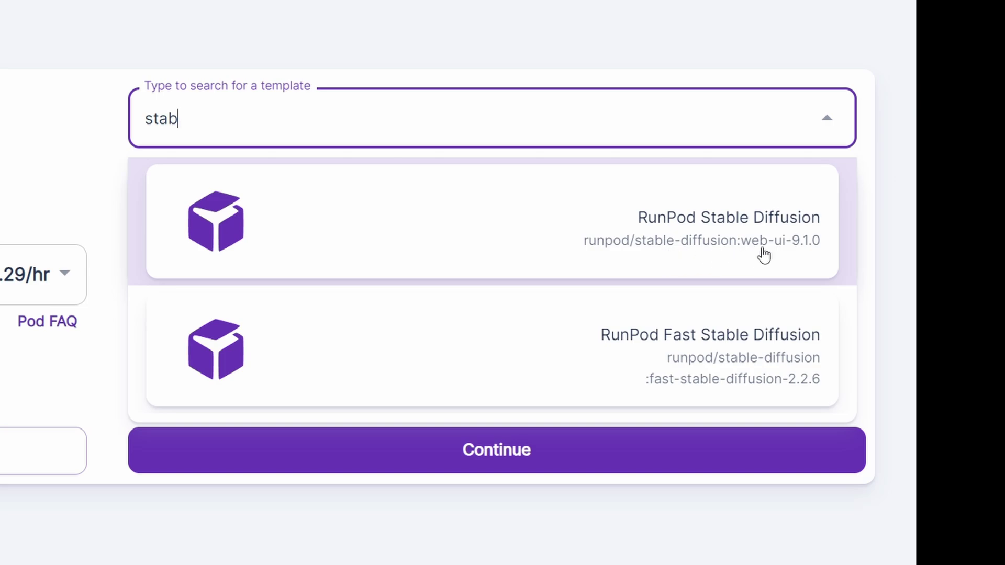
click(743, 250)
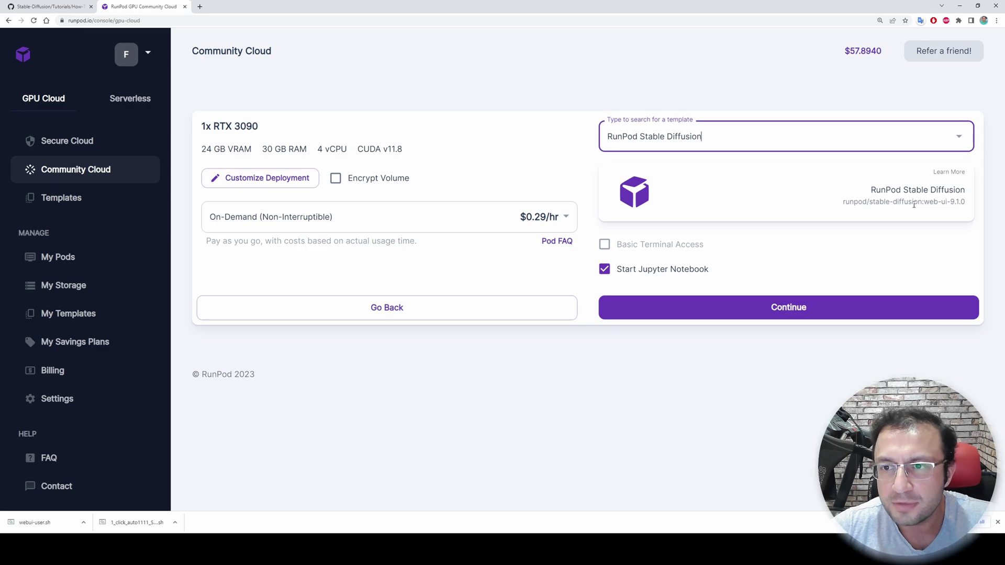
- Override the volume disk to 100 GB and launch the RTX 3090 Stable Diffusion pod
click(262, 176)
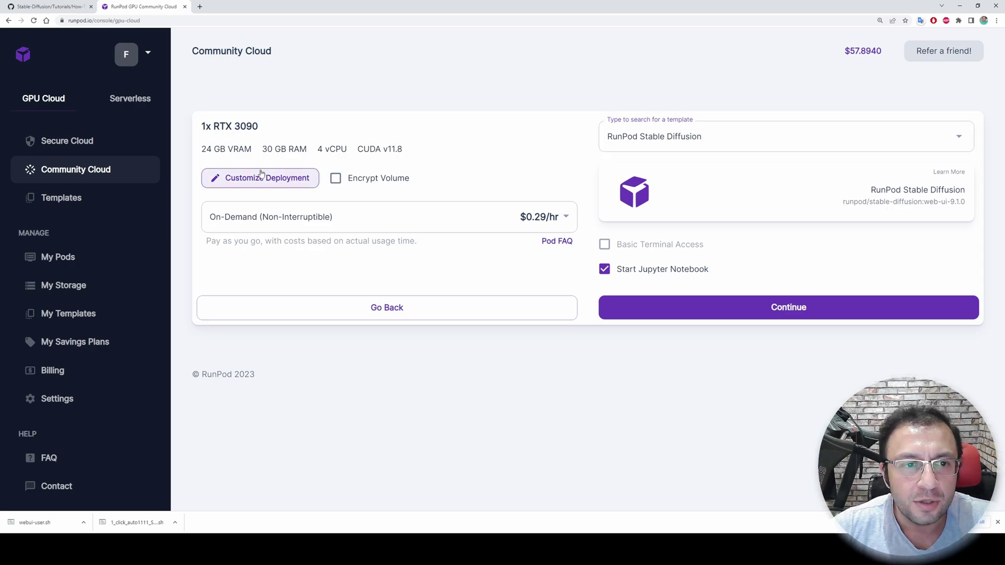
drag(432, 269, 378, 257)
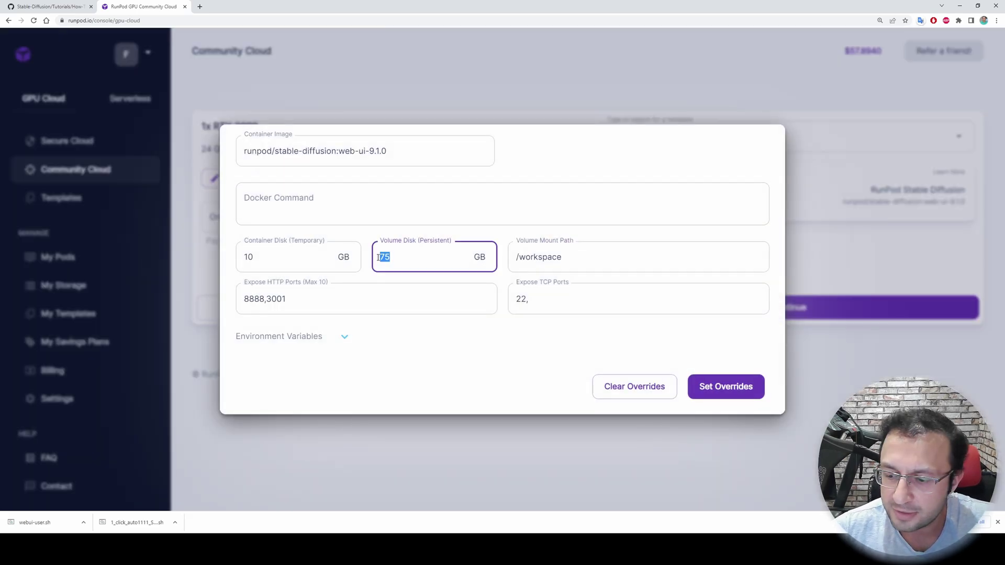
text(100)
double_click(384, 256)
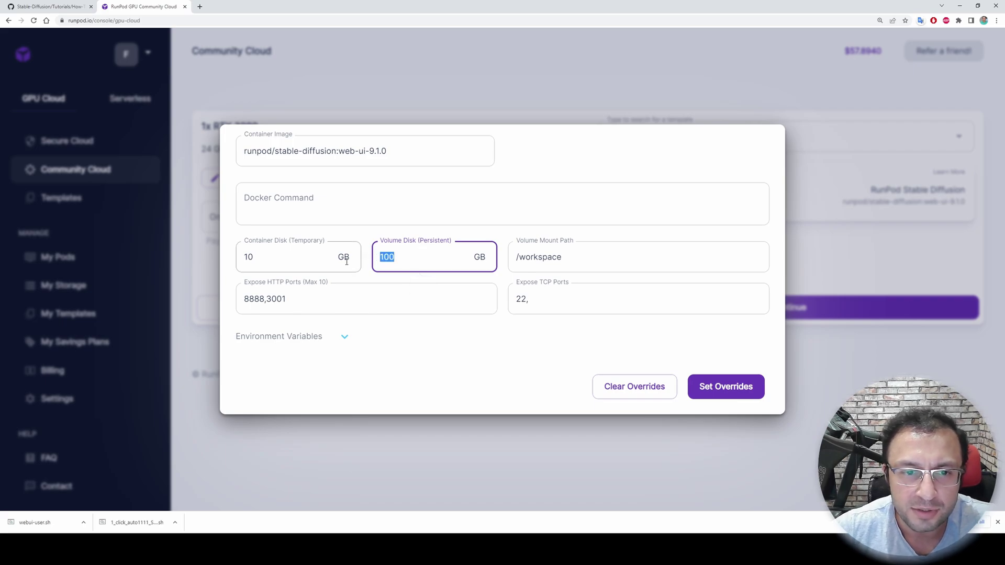
text(200)
drag(405, 255, 340, 266)
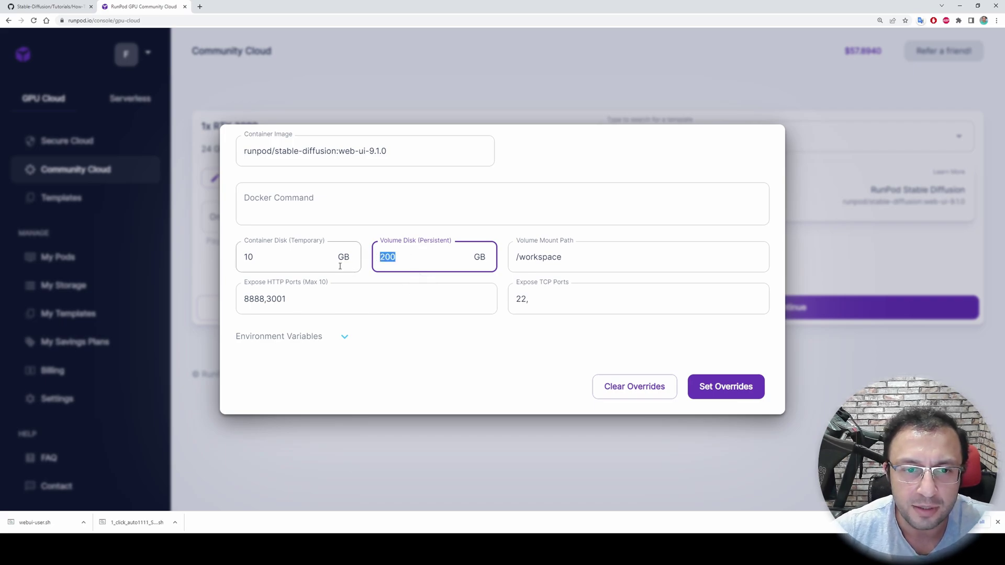
text(100)
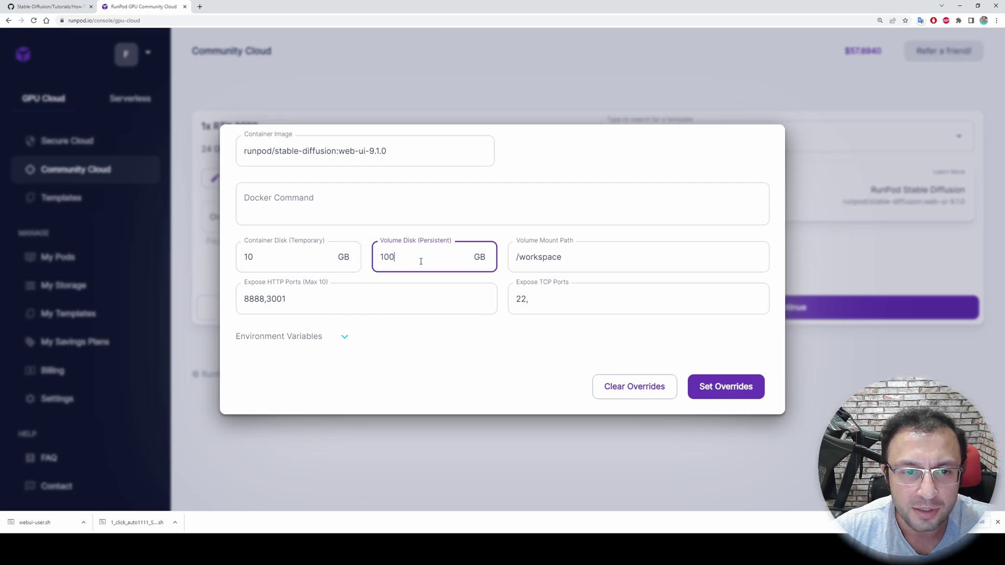
key(Return)
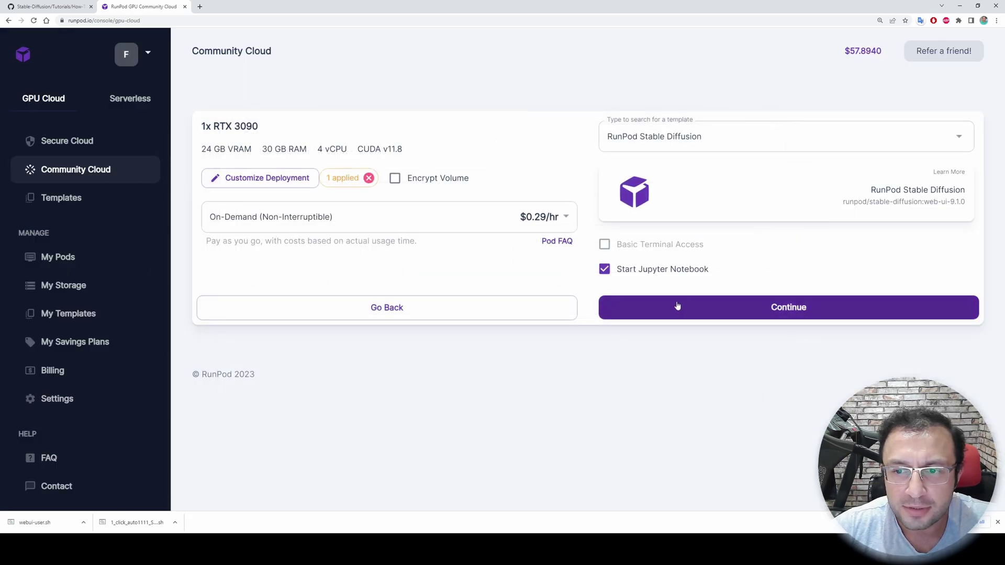
click(670, 307)
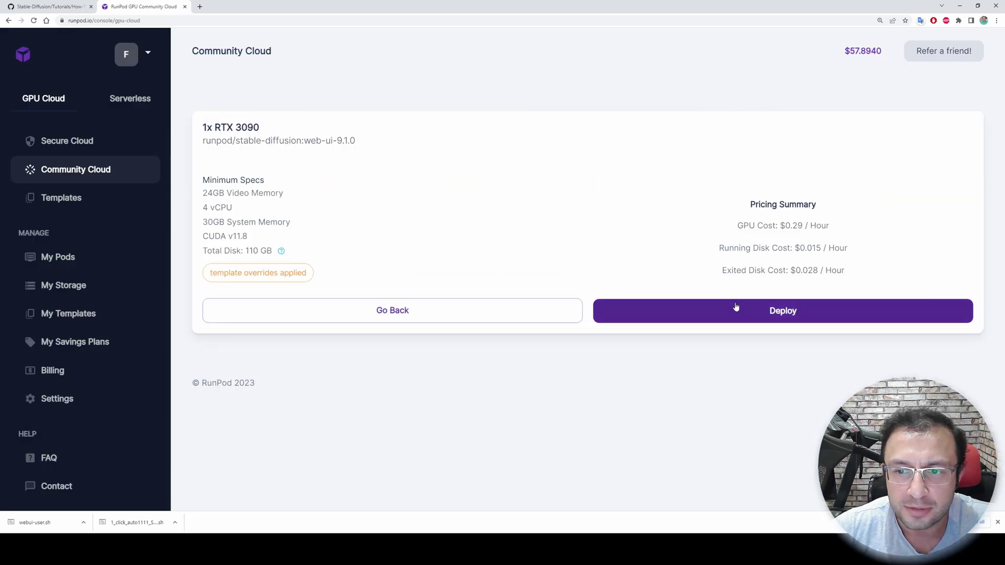
click(734, 308)
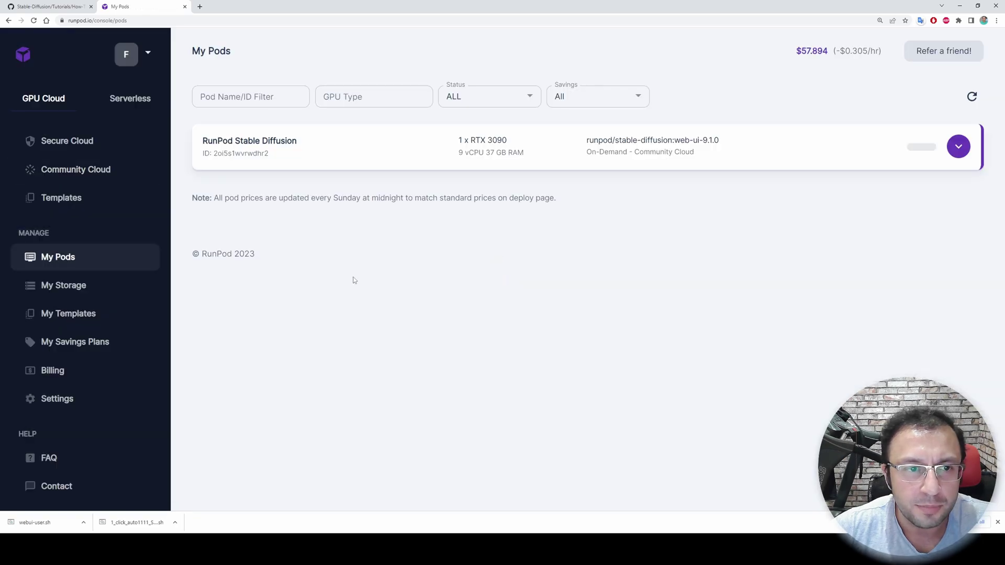
- Rename the new pod to '1 click installer'
click(770, 166)
click(307, 147)
drag(457, 258, 359, 243)
text(1 click installer)
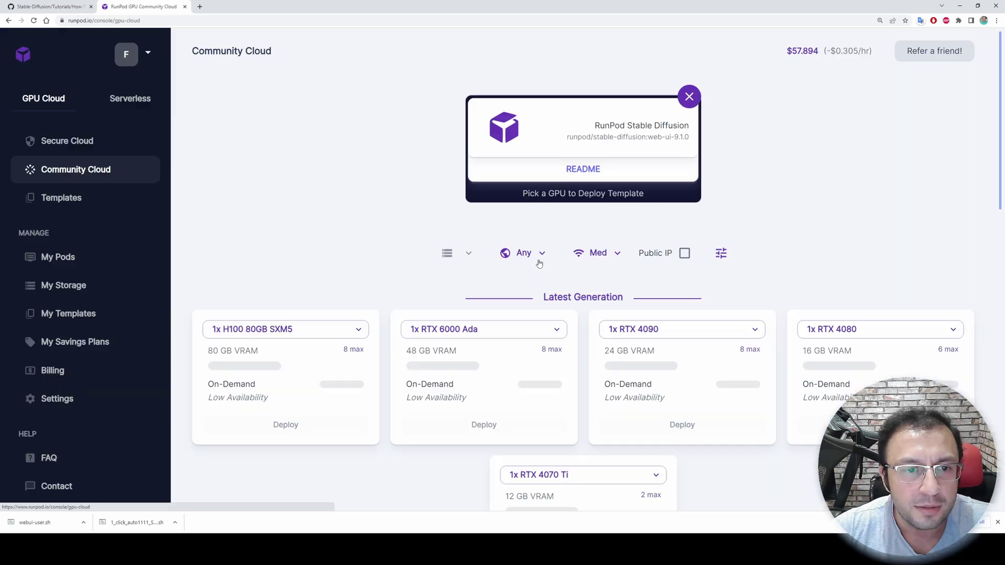
- Deploy a second RTX 3090 pod named 'manual'
scroll(538, 260, down, 12)
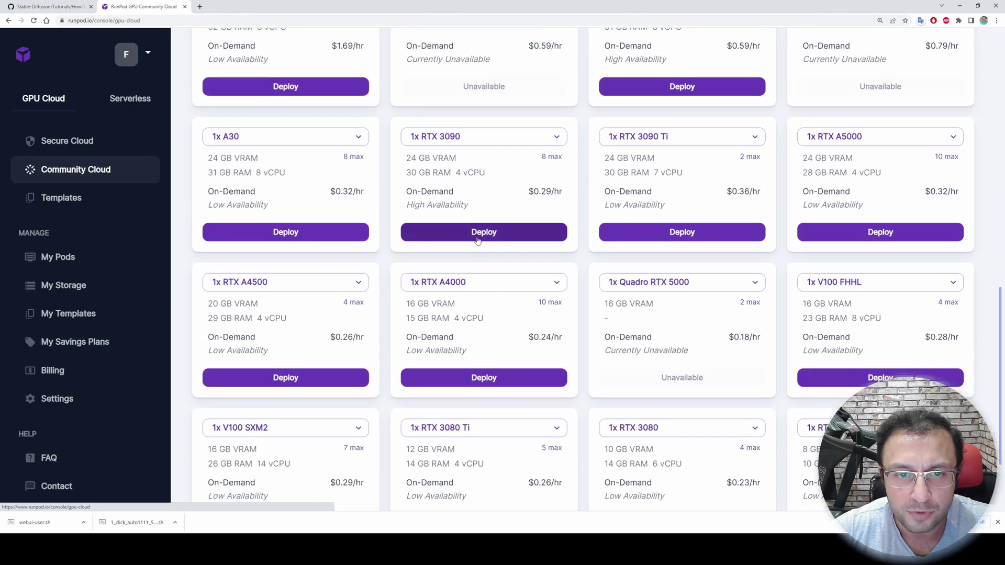
click(479, 239)
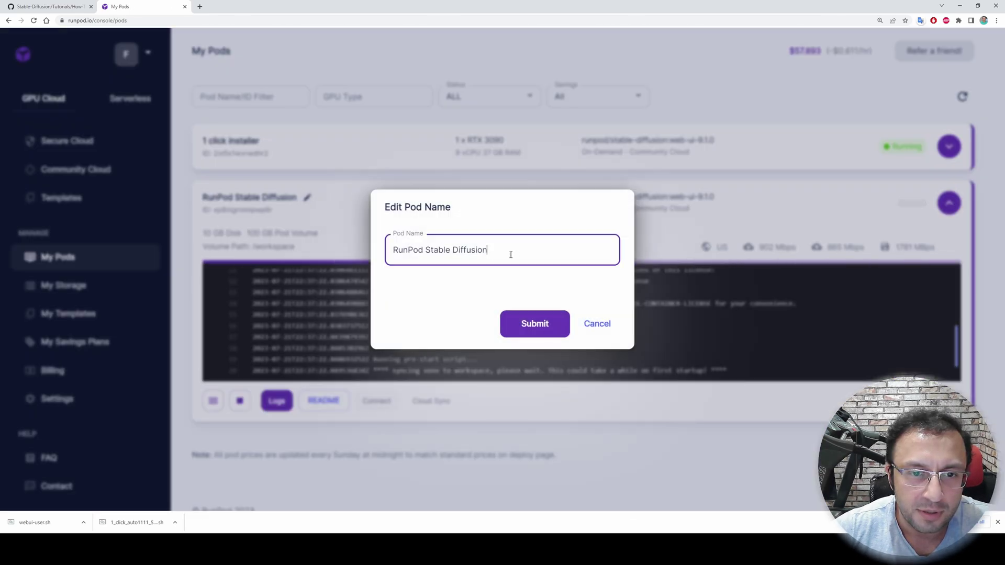
text(manual)
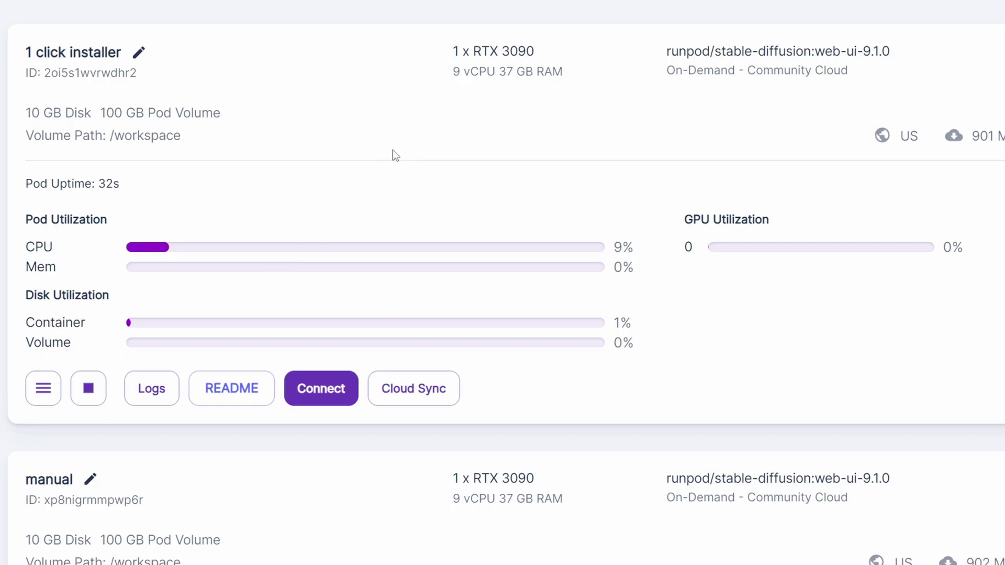
- Check the container logs, then connect to JupyterLab on port 8888 for the 1 click installer pod
click(152, 388)
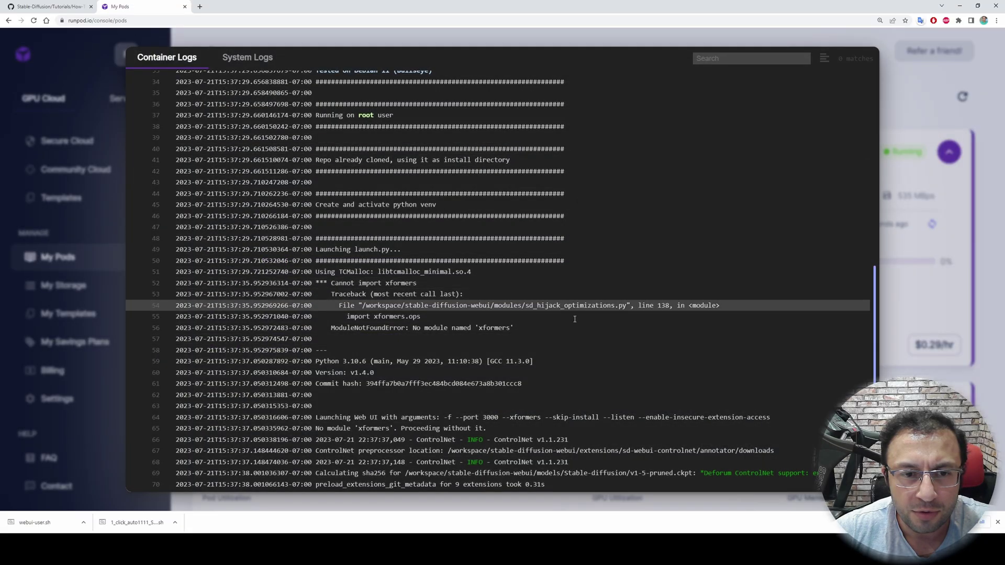
key(Escape)
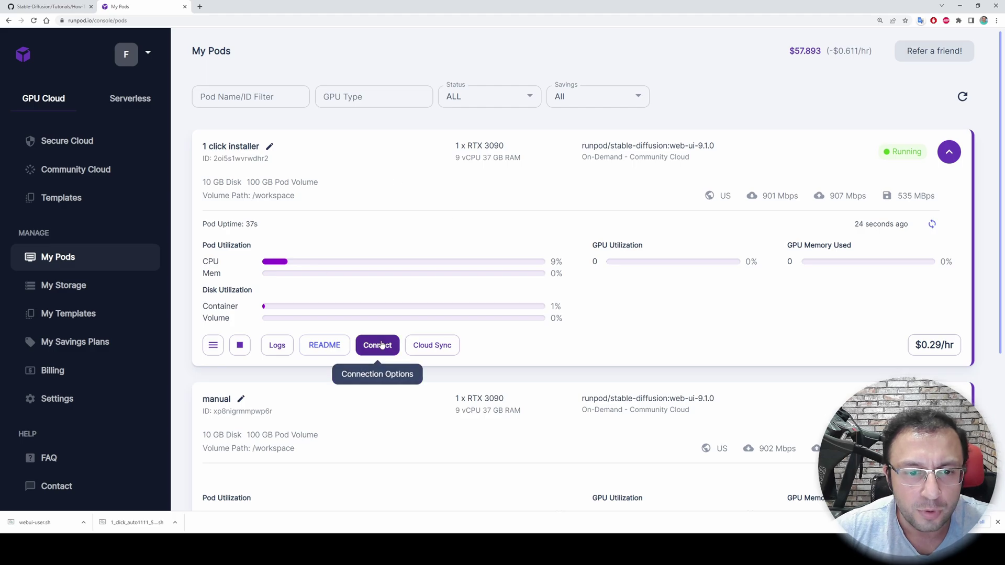
click(381, 344)
click(396, 191)
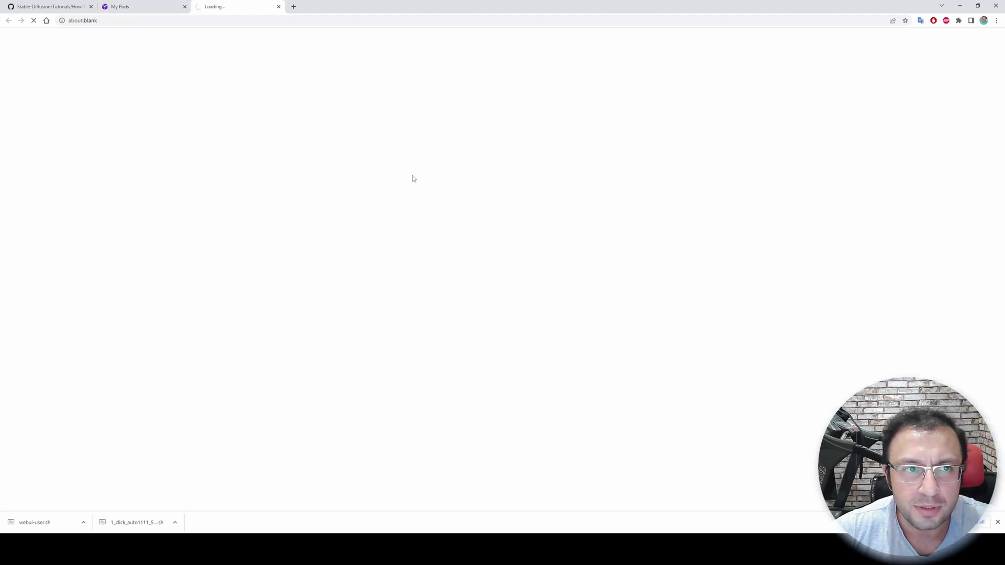
- Widen the file browser and open relauncher.py inside the stable-diffusion-webui folder
click(47, 6)
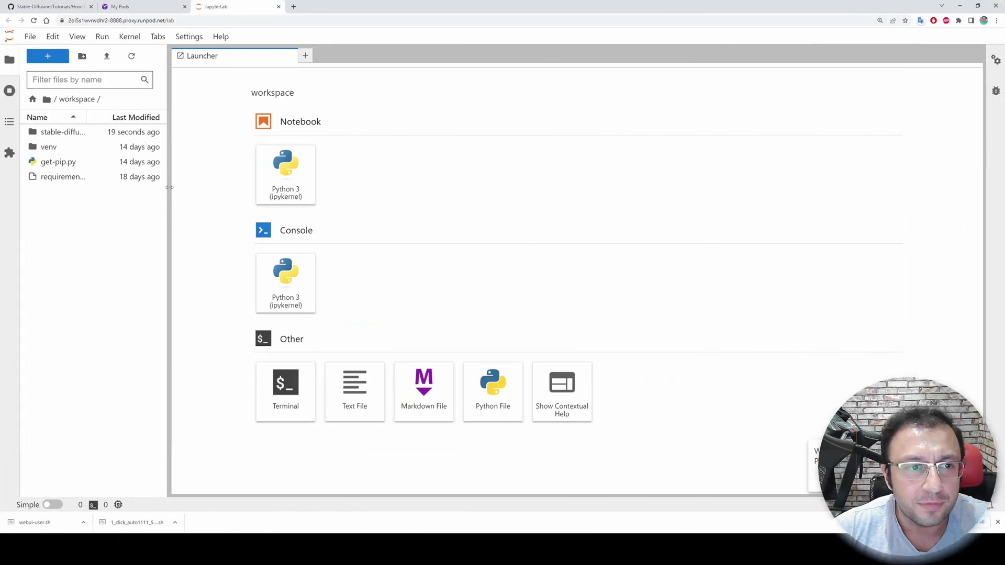
drag(169, 187, 216, 186)
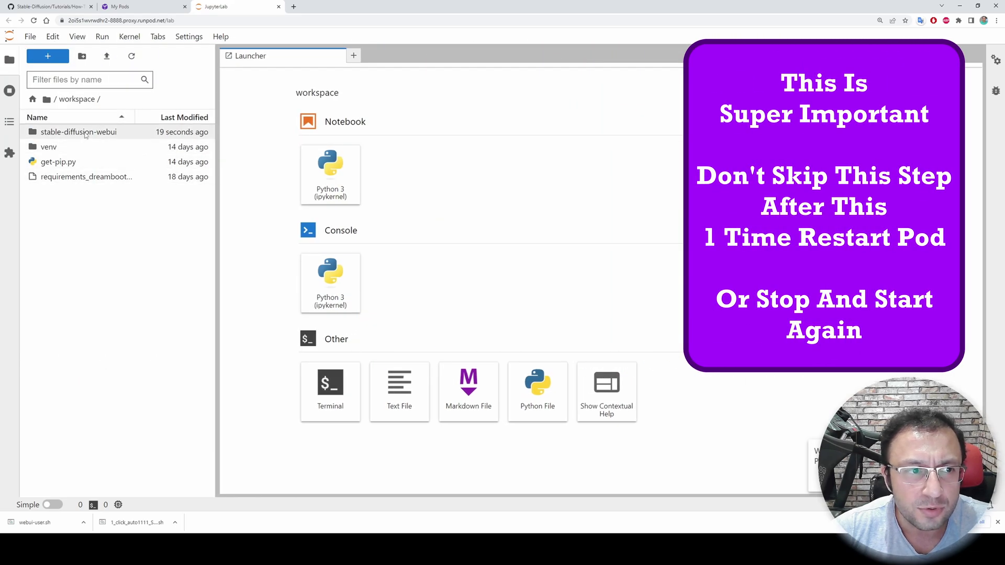
double_click(85, 136)
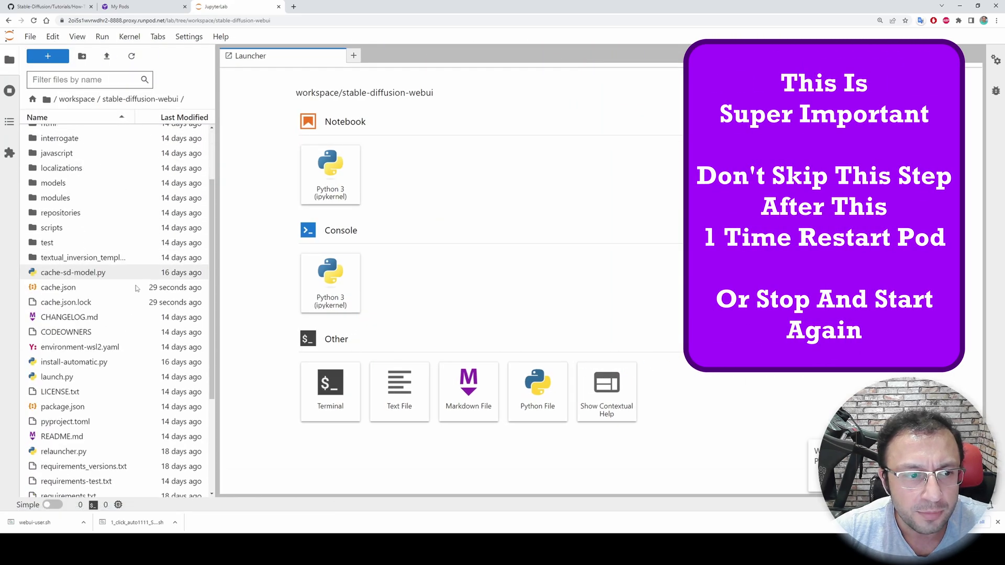
scroll(135, 304, down, 3)
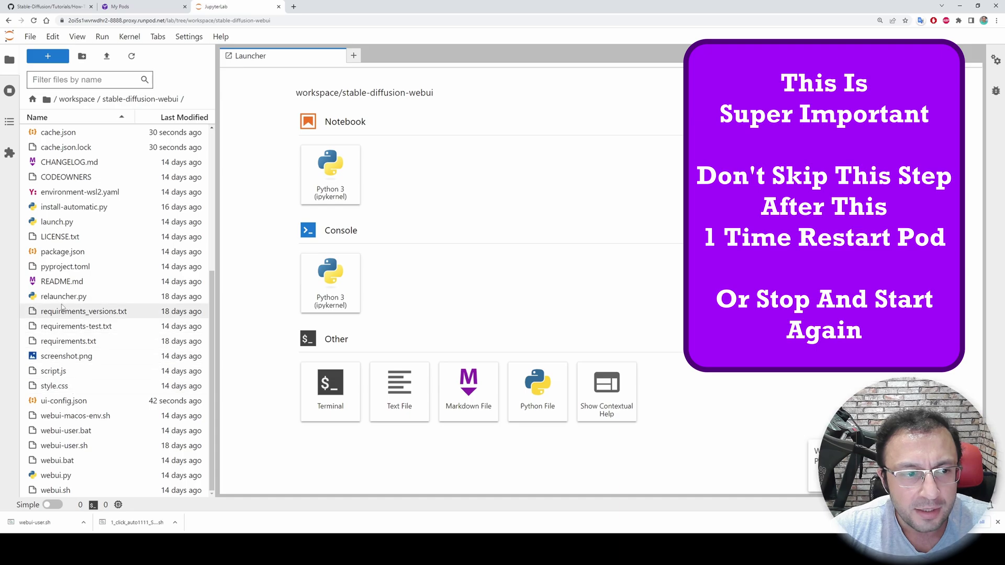
double_click(62, 298)
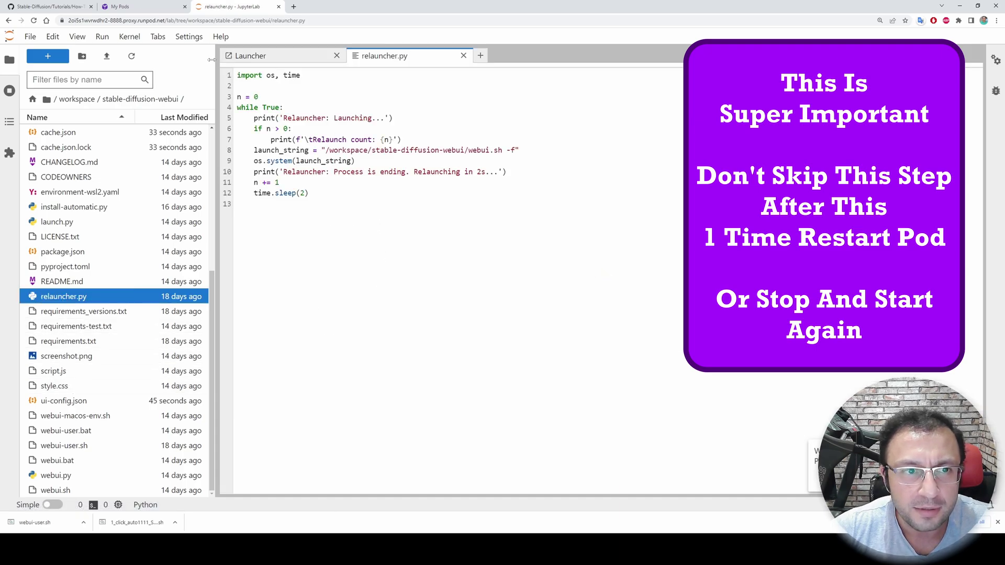
- Change line 4 of relauncher.py to 'while (n<1):' and save it
key(ctrl+1)
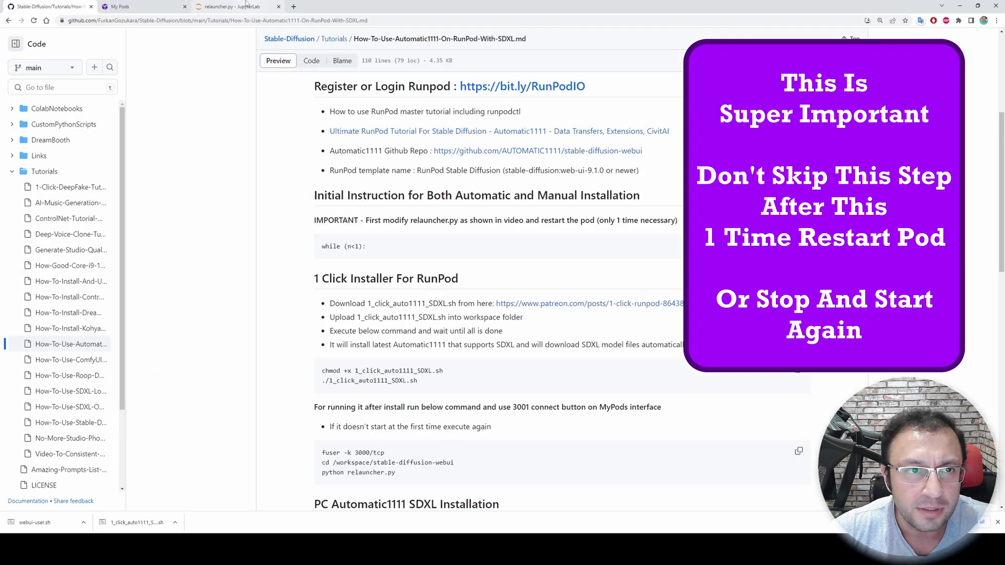
key(ctrl+3)
text(while (n<1):)
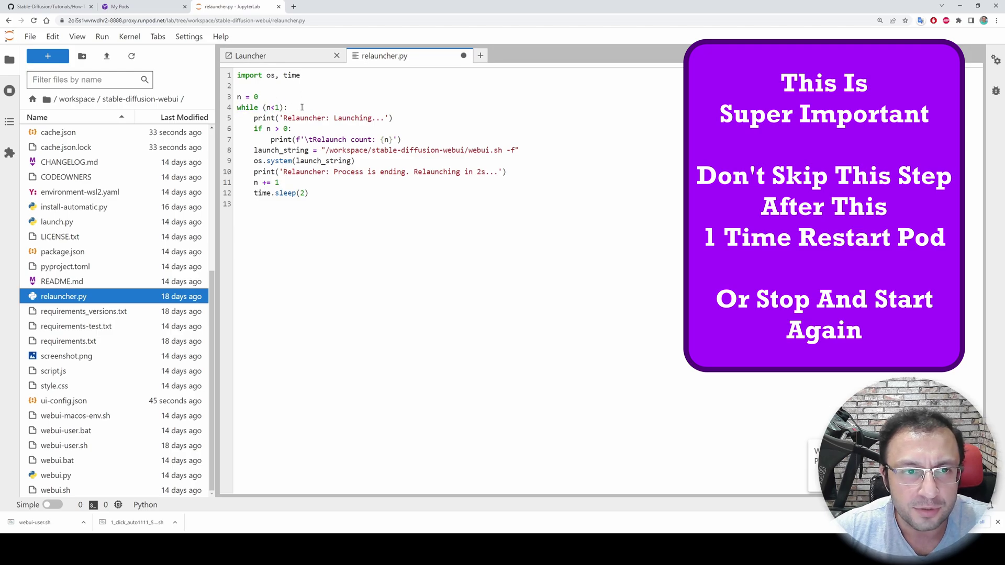
key(ctrl+s)
- Restart the 1 click installer pod from its options menu and confirm
click(125, 6)
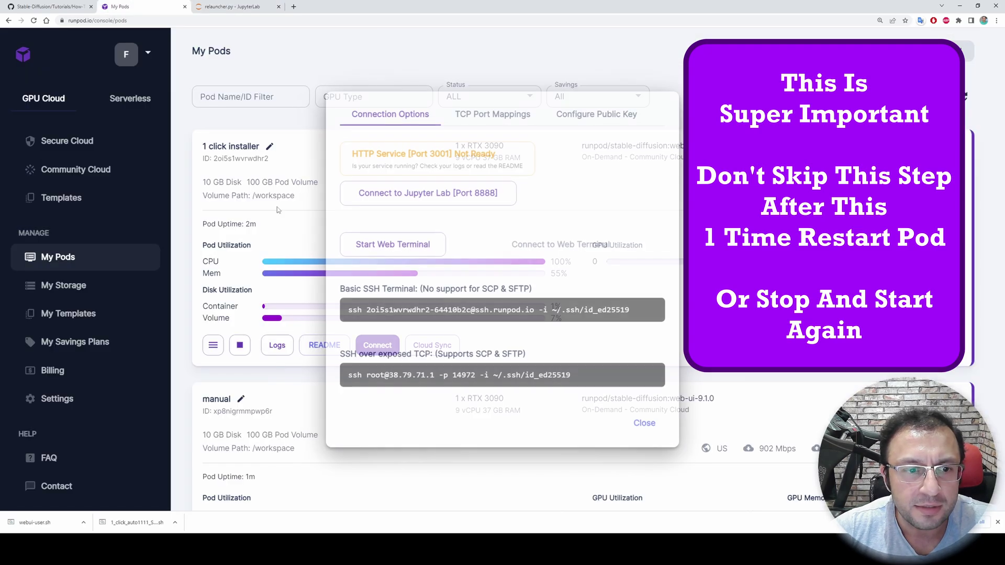
click(277, 206)
click(213, 347)
click(196, 346)
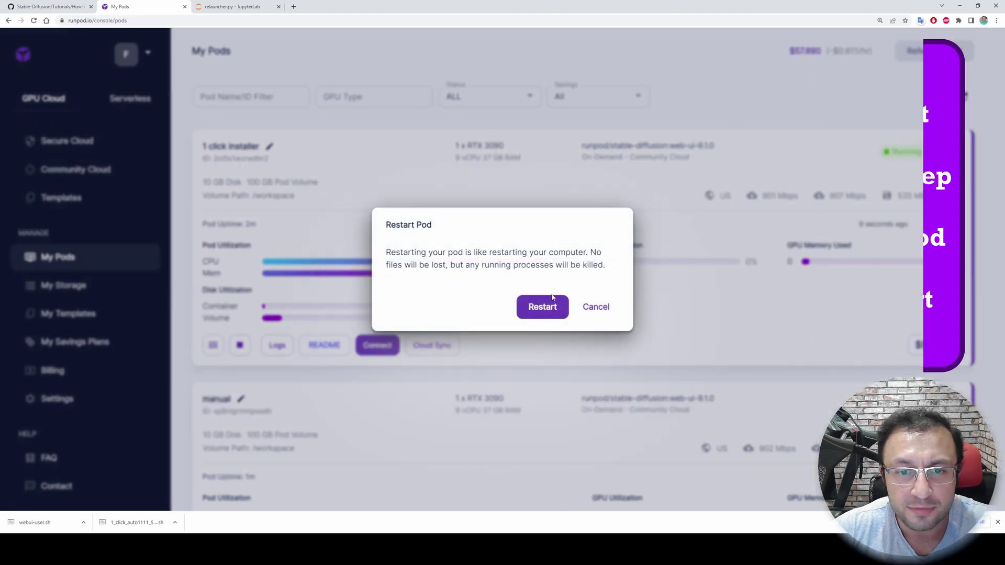
click(538, 305)
- Bring up the connection options for the manual pod
scroll(503, 364, down, 2)
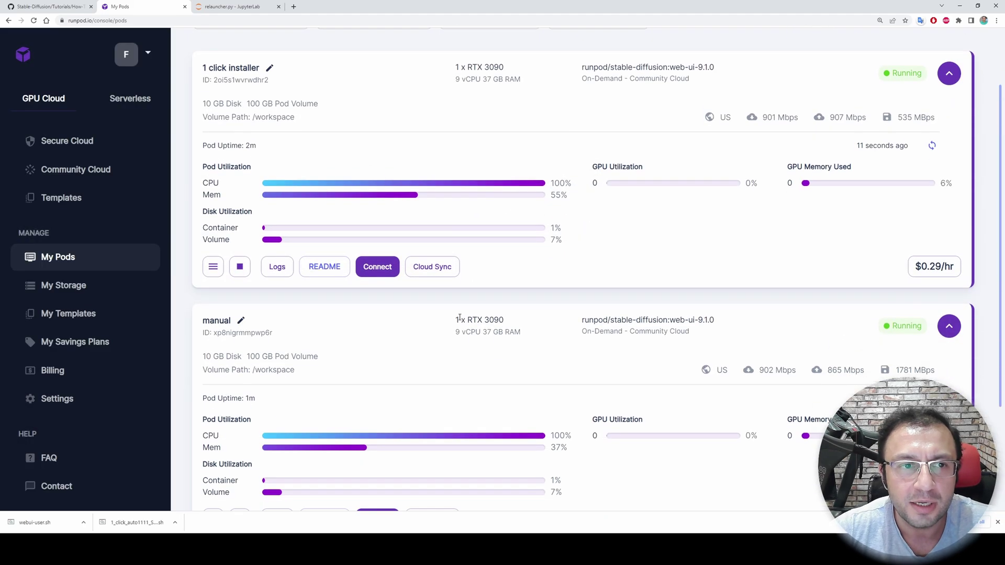
scroll(368, 369, down, 3)
click(376, 372)
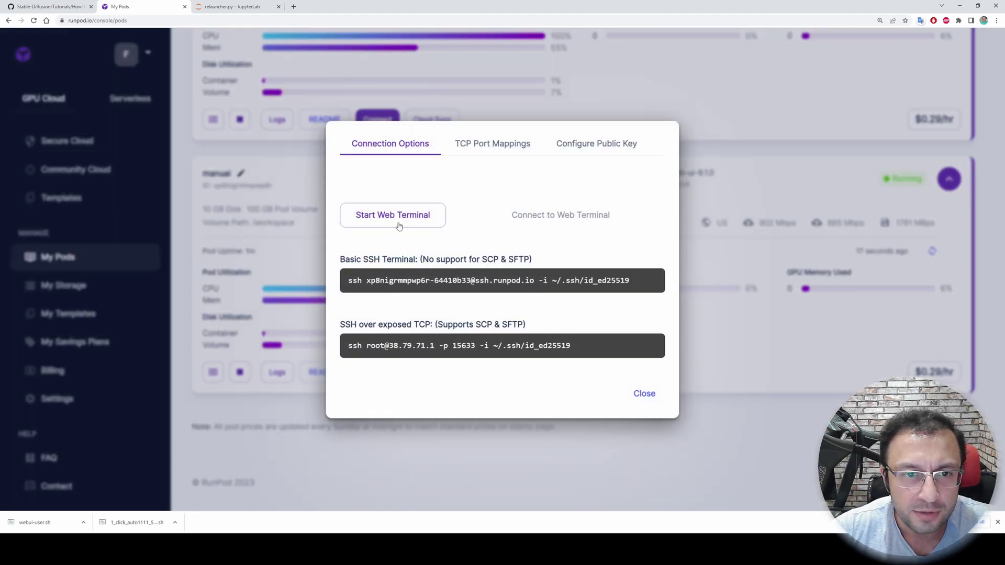
- In the manual pod's JupyterLab, change relauncher.py line 4 to 'while (n<1):'
click(397, 195)
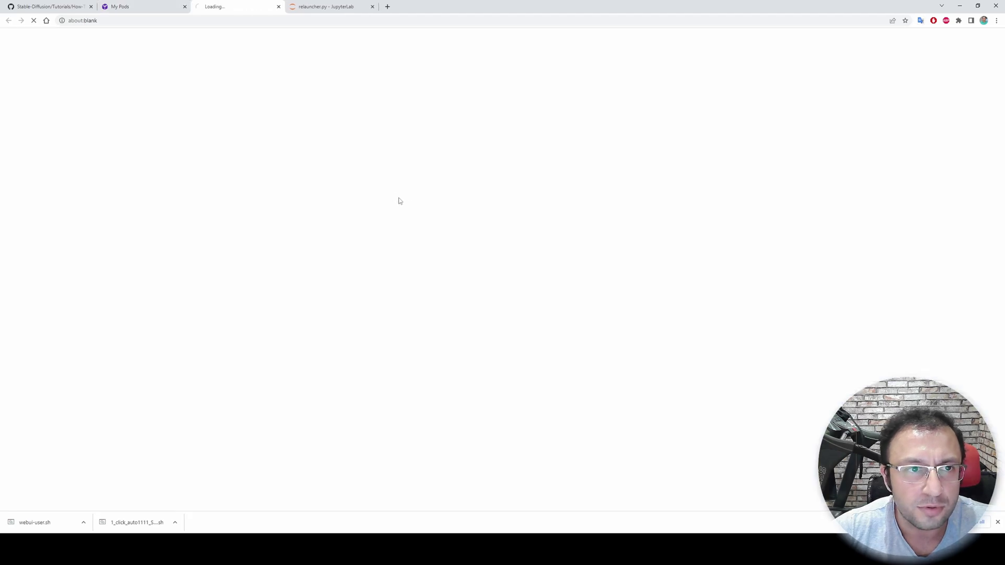
scroll(61, 198, down, 4)
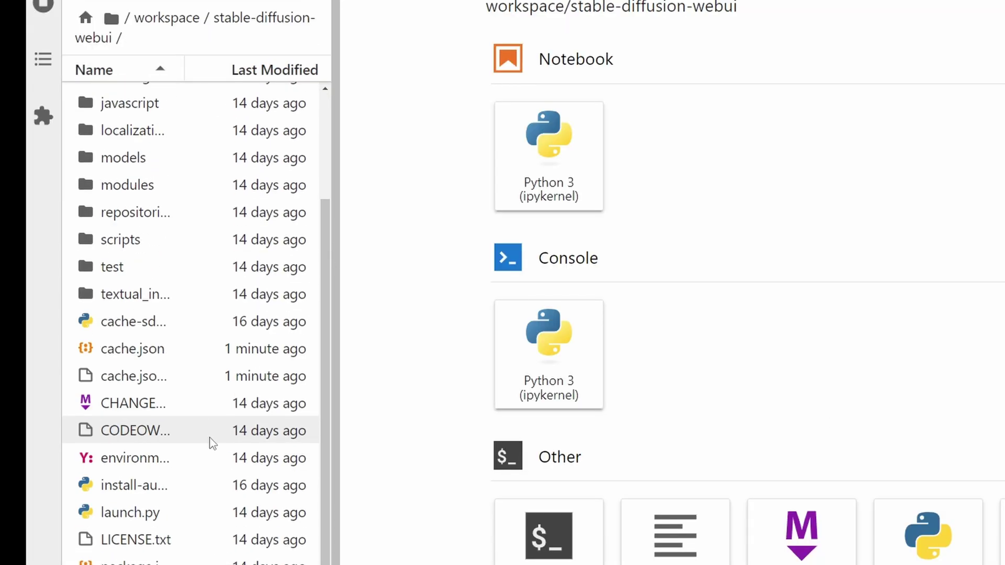
double_click(150, 393)
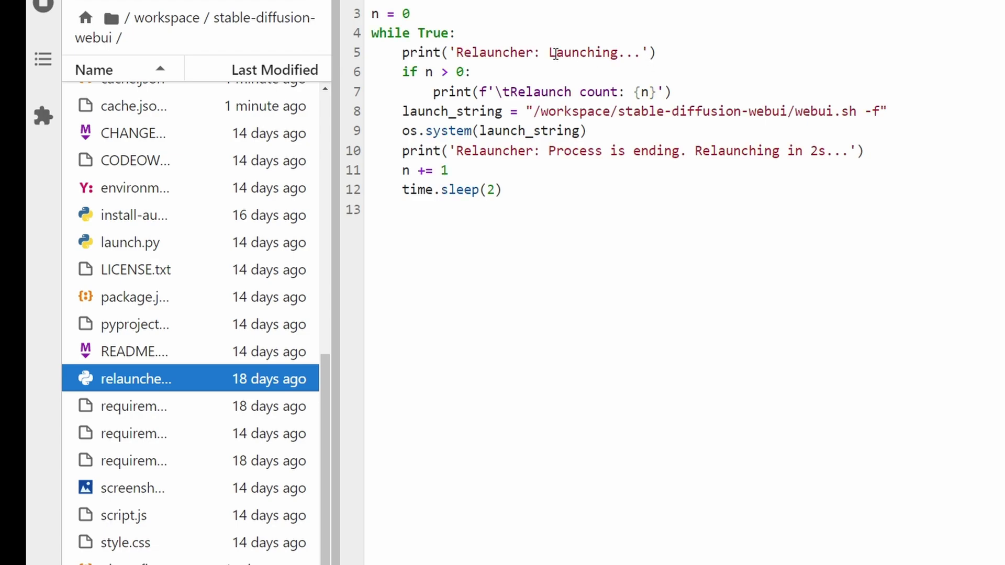
drag(481, 32, 371, 33)
text(while (n<1):)
- Close the manual pod's connection options and return to the GitHub tutorial
click(123, 6)
click(253, 372)
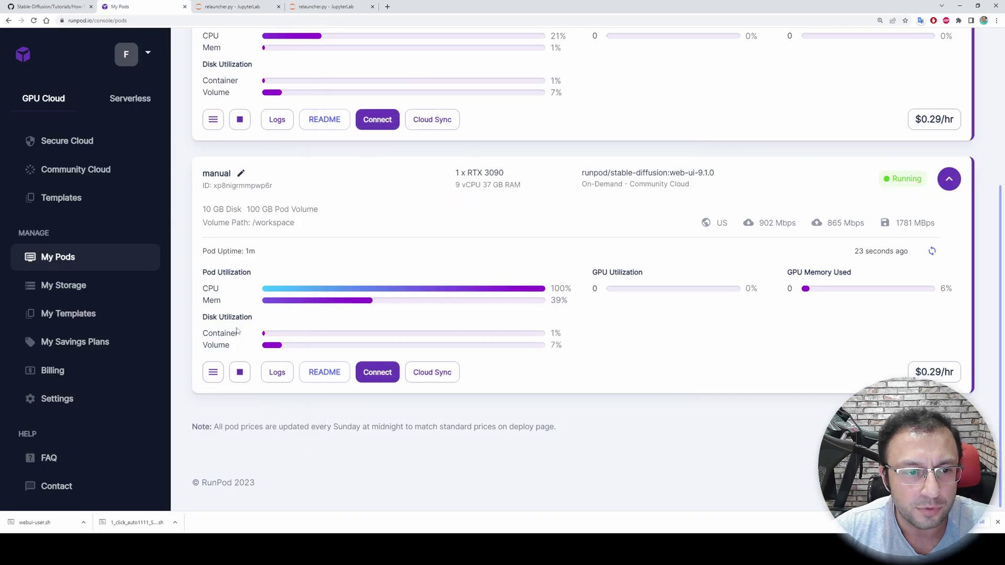
click(327, 6)
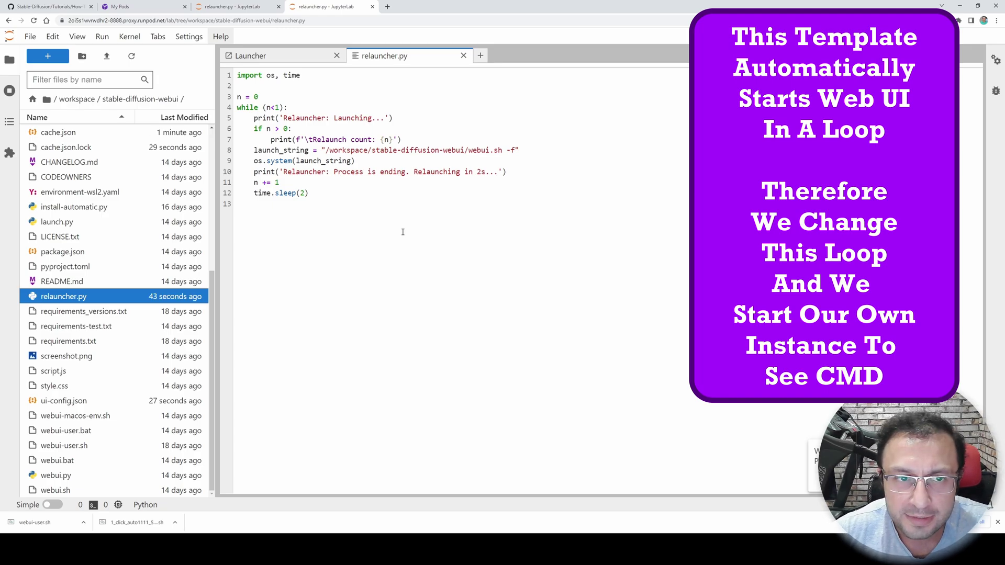
key(ctrl+1)
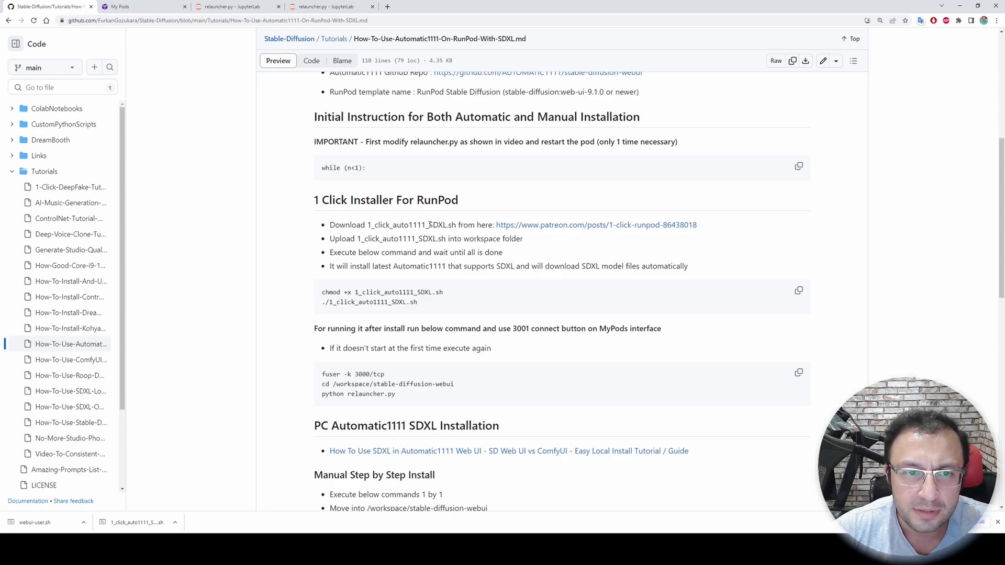
- Download the 1_click_auto1111_SDXL.sh attachment from the Patreon post and go back to /workspace in JupyterLab
scroll(450, 230, down, 3)
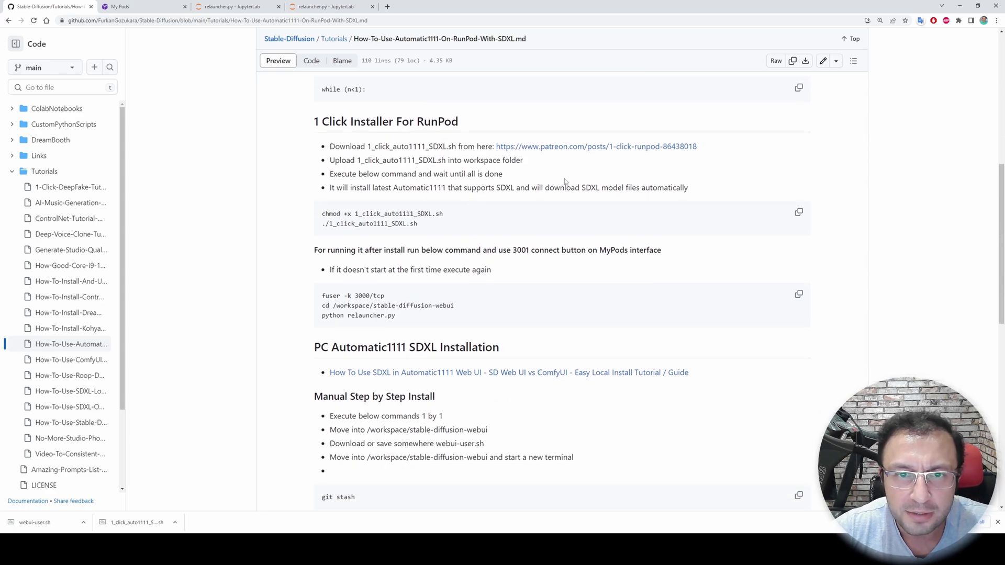
ctrl+click(553, 151)
click(144, 7)
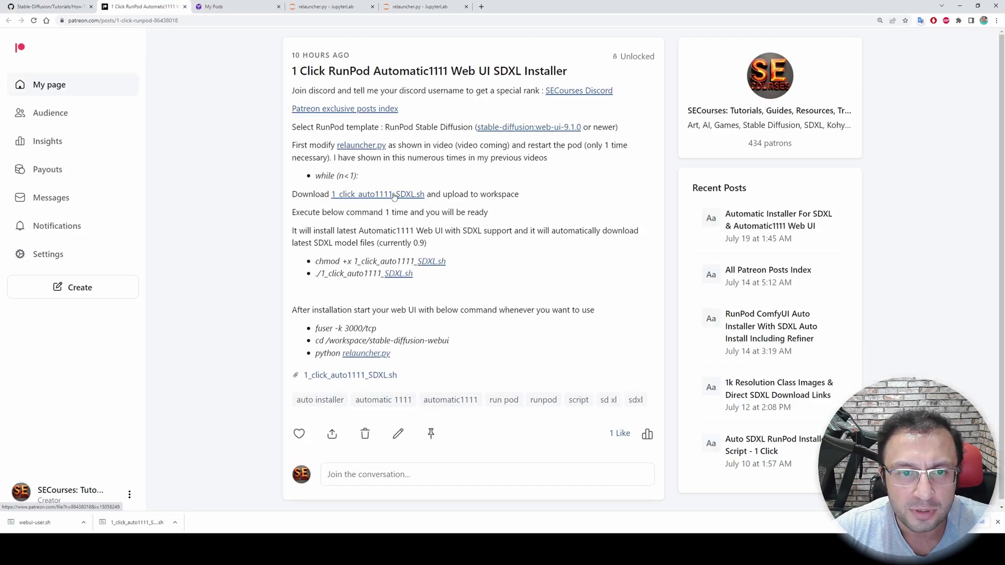
click(369, 379)
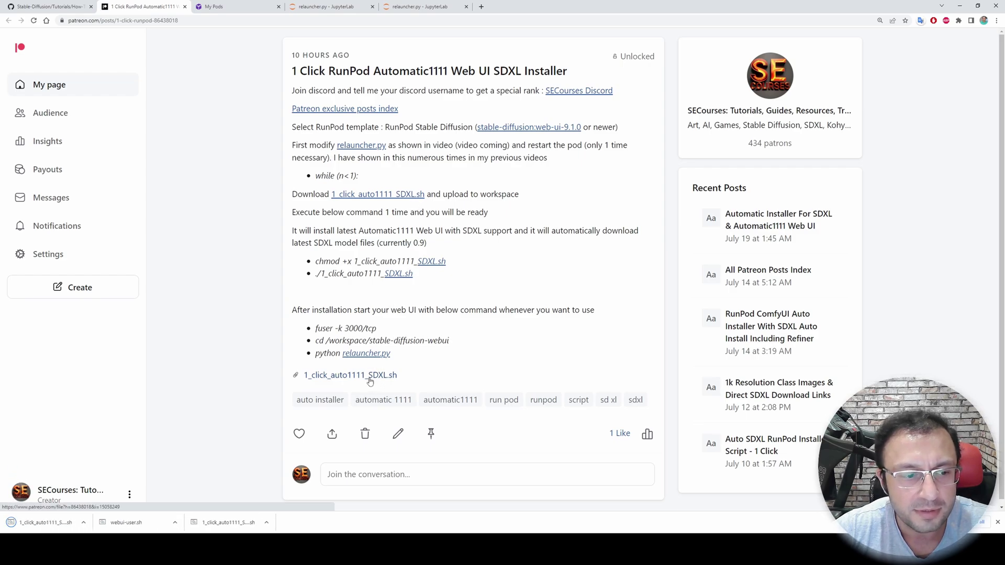
click(324, 6)
click(70, 99)
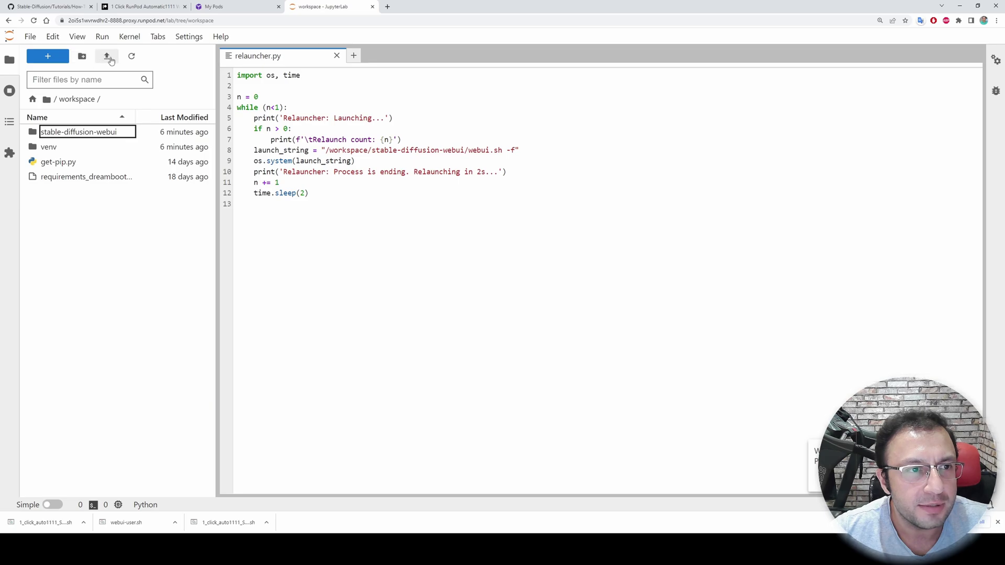
- Upload 1_click_auto1111_SDXL.sh from the Downloads folder into /workspace
click(107, 57)
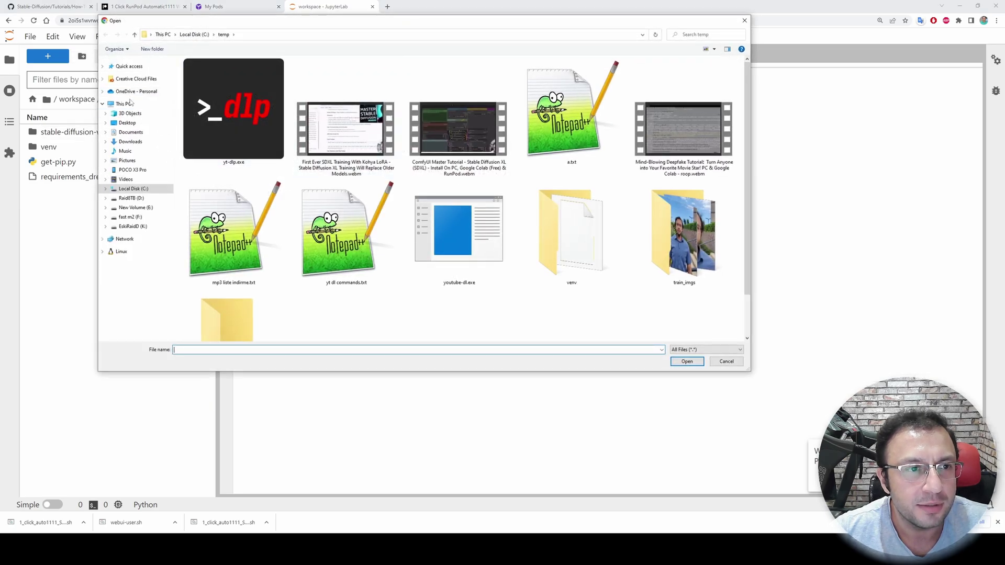
click(131, 142)
double_click(392, 135)
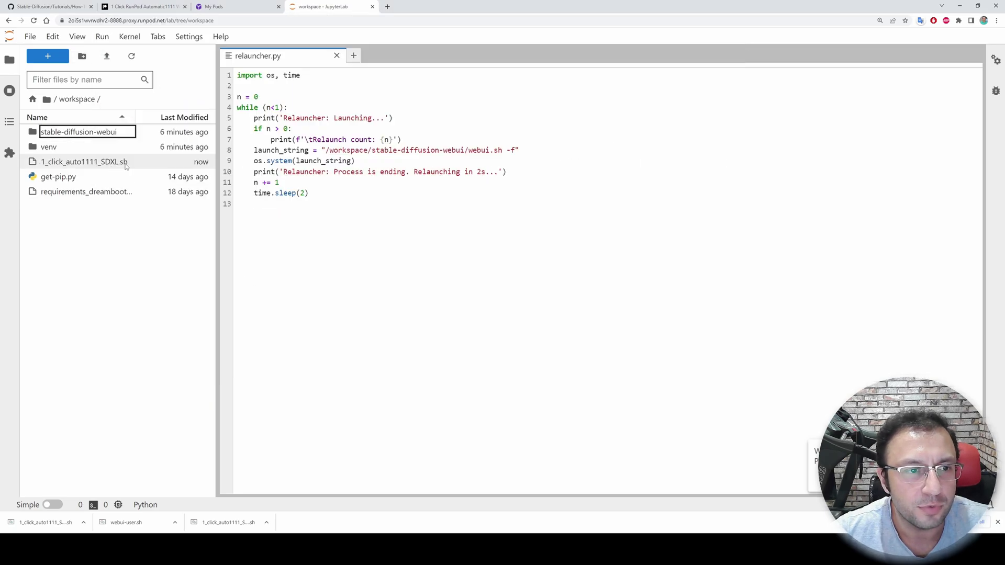
- Run the tutorial's chmod and run commands in a new terminal and highlight the port 3000 output line
click(49, 6)
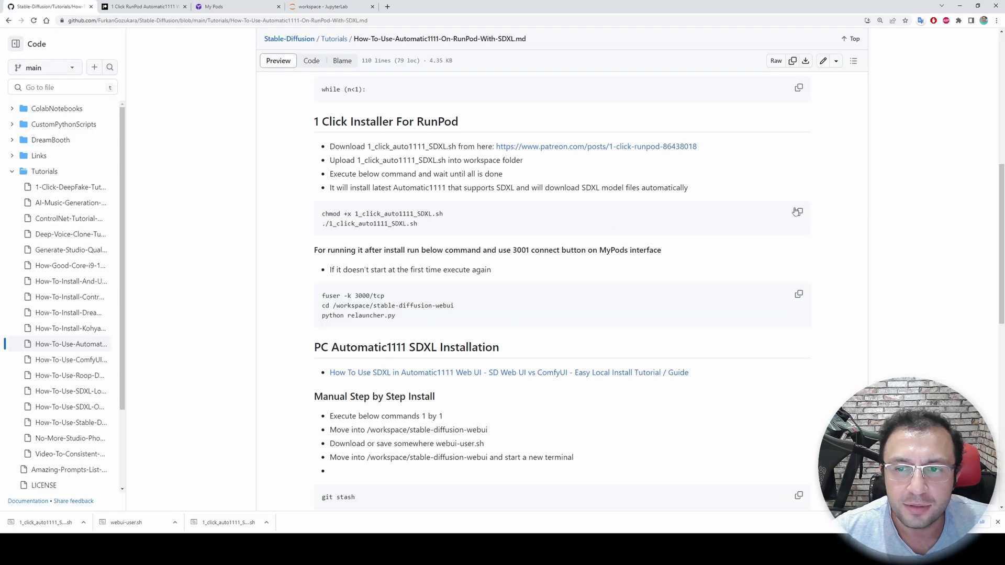
click(800, 216)
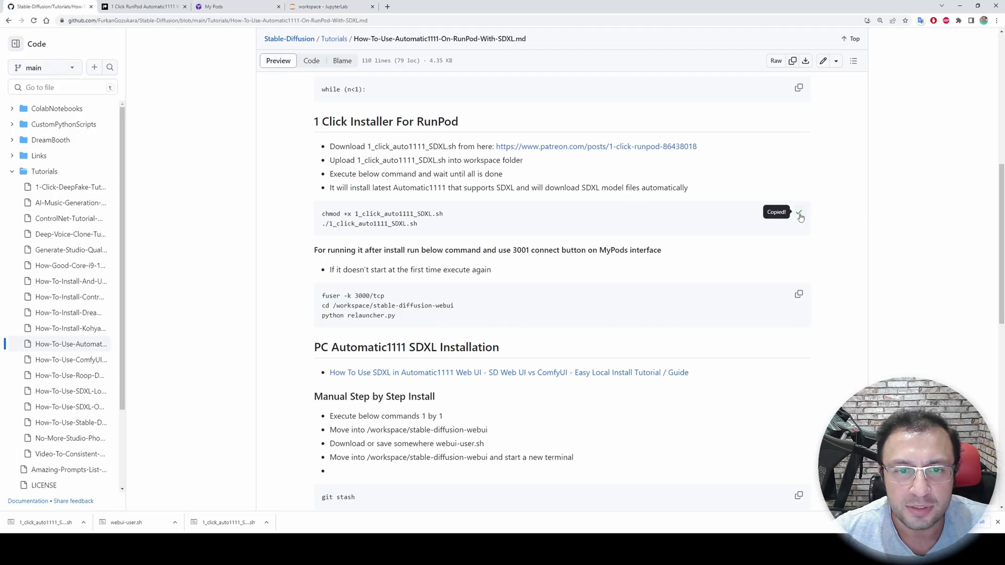
click(327, 7)
click(58, 63)
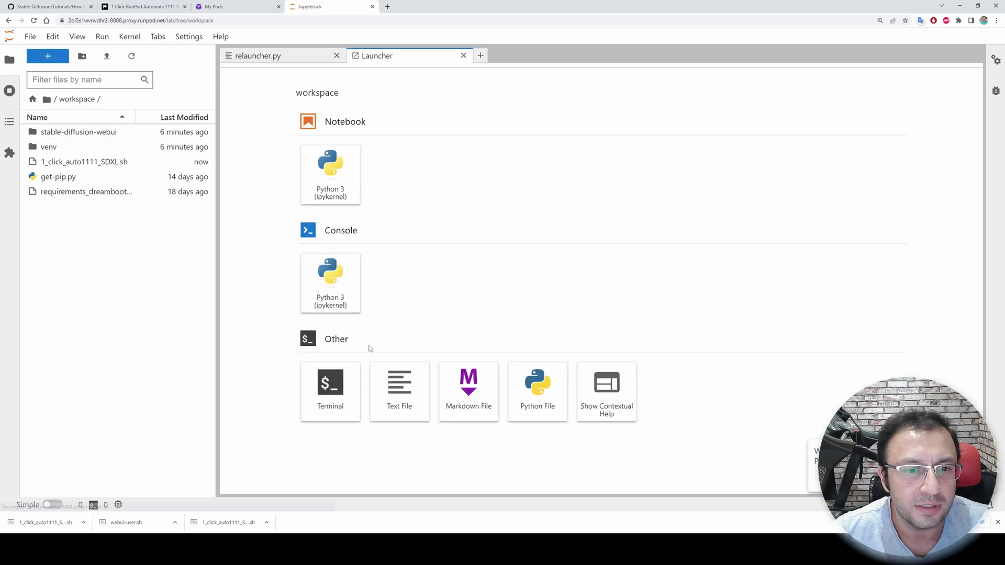
click(330, 386)
key(ctrl+v)
key(Return)
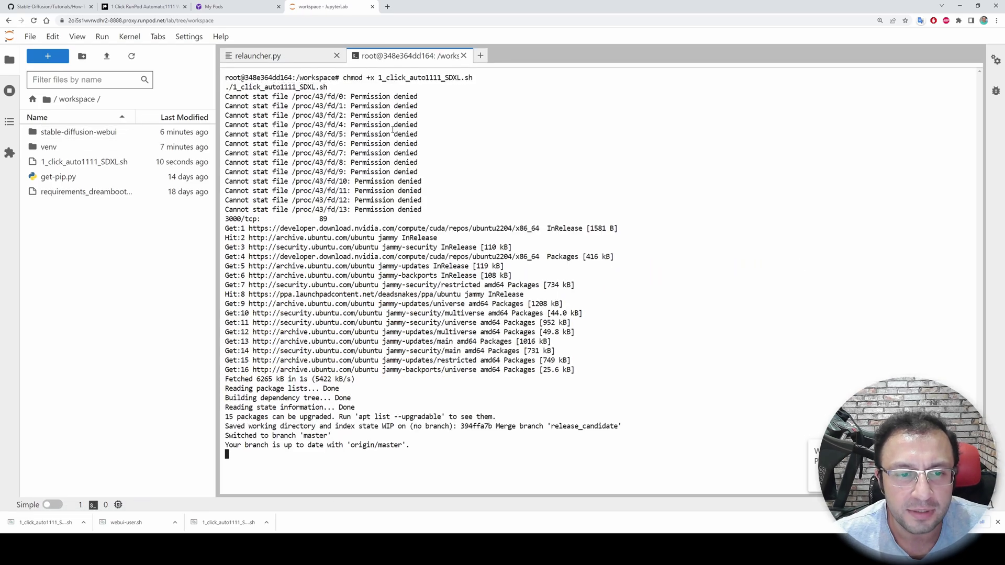
scroll(410, 132, up, 10)
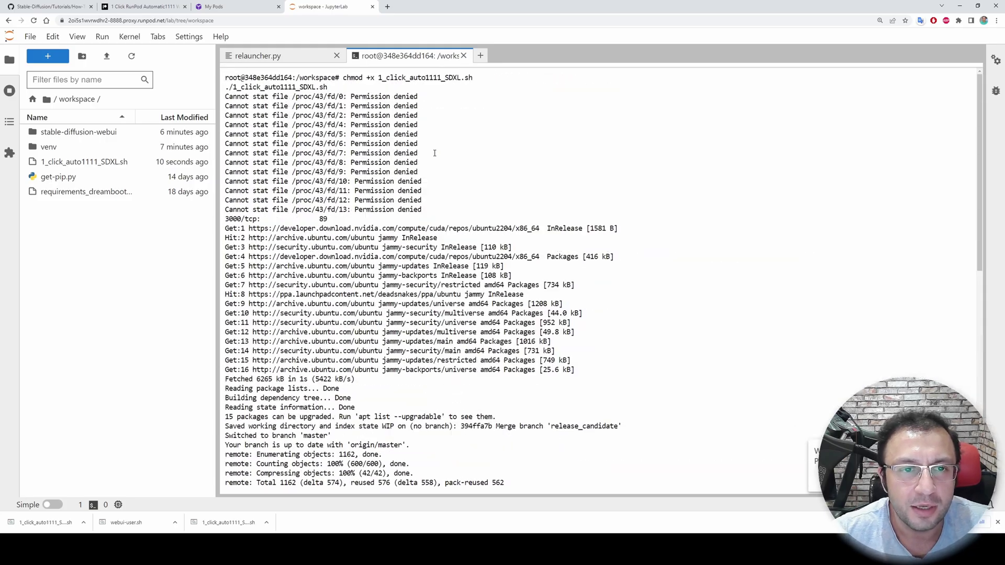
drag(433, 209, 225, 210)
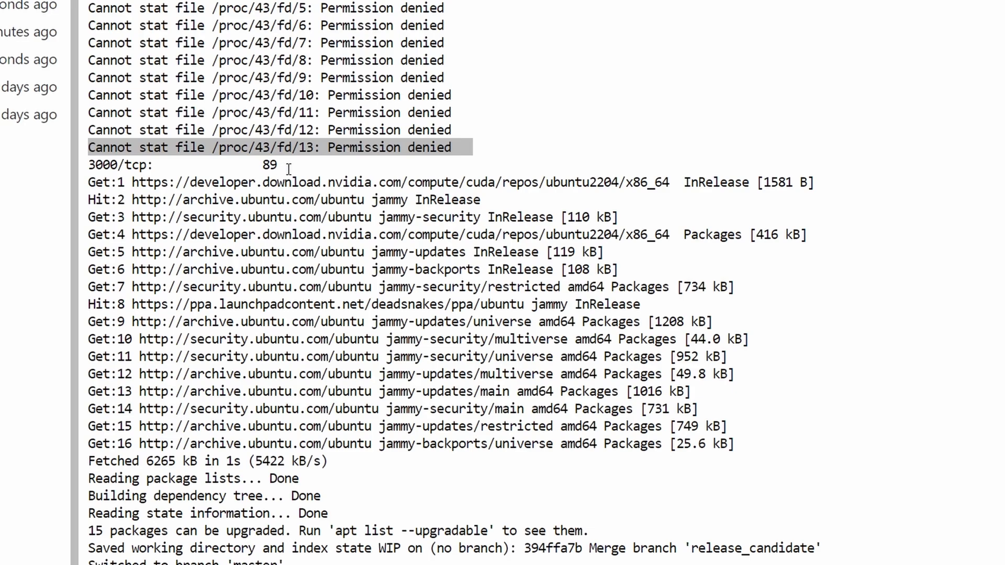
drag(286, 165, 97, 164)
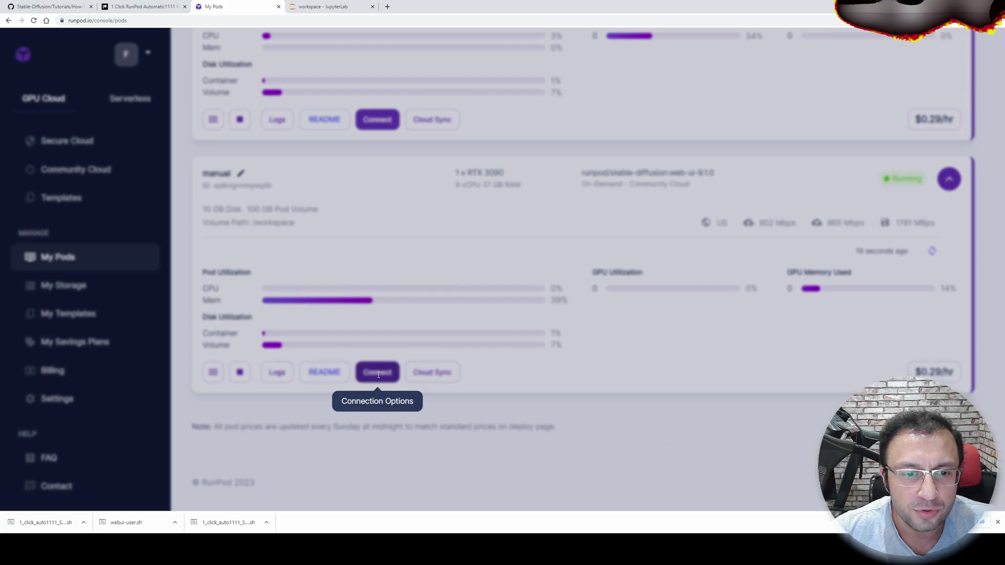
- Connect to the pod's JupyterLab and glance at the SDXL tutorial while it loads
click(374, 370)
click(407, 189)
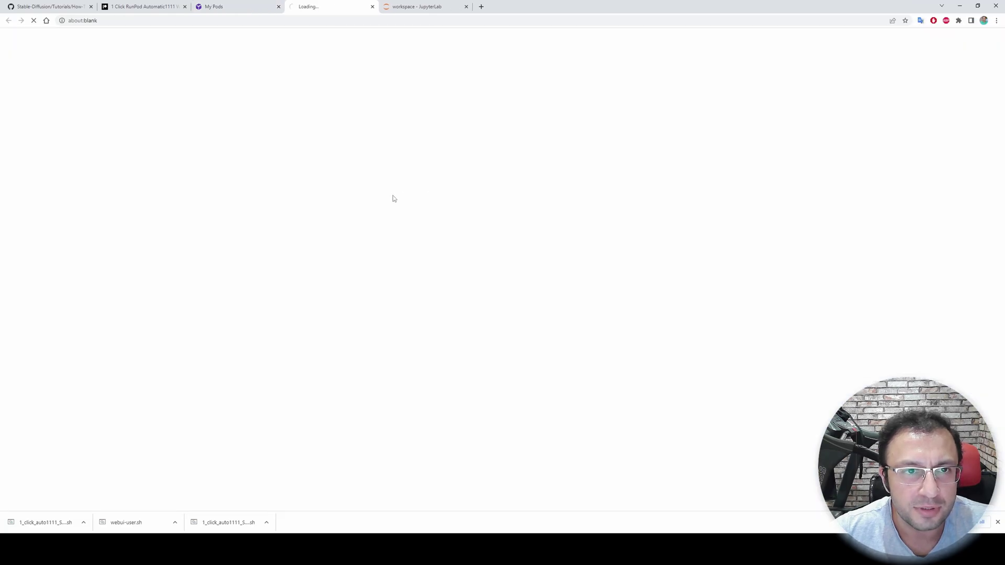
click(96, 6)
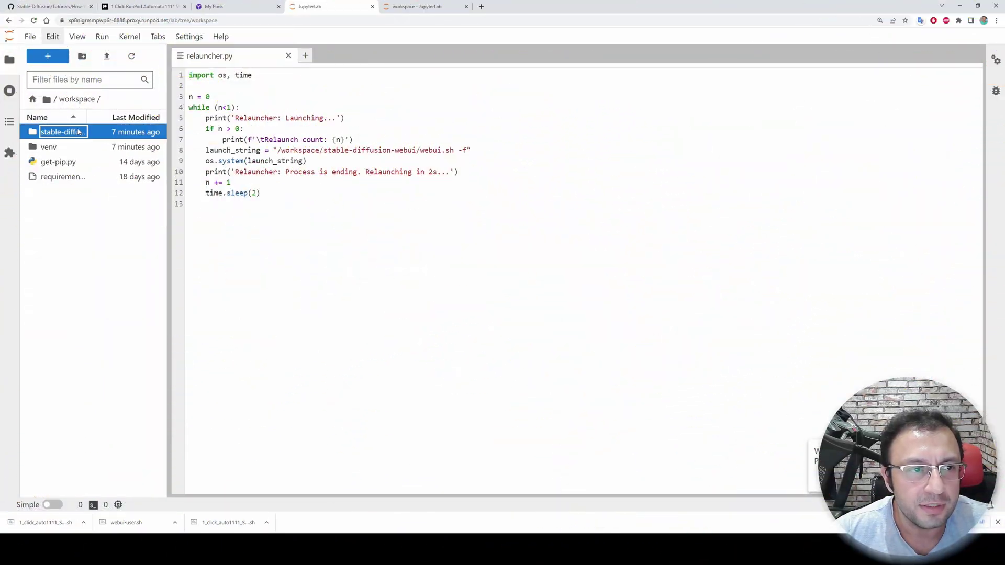
- Open webui-user.sh in stable-diffusion-webui and download a copy to the computer
double_click(79, 132)
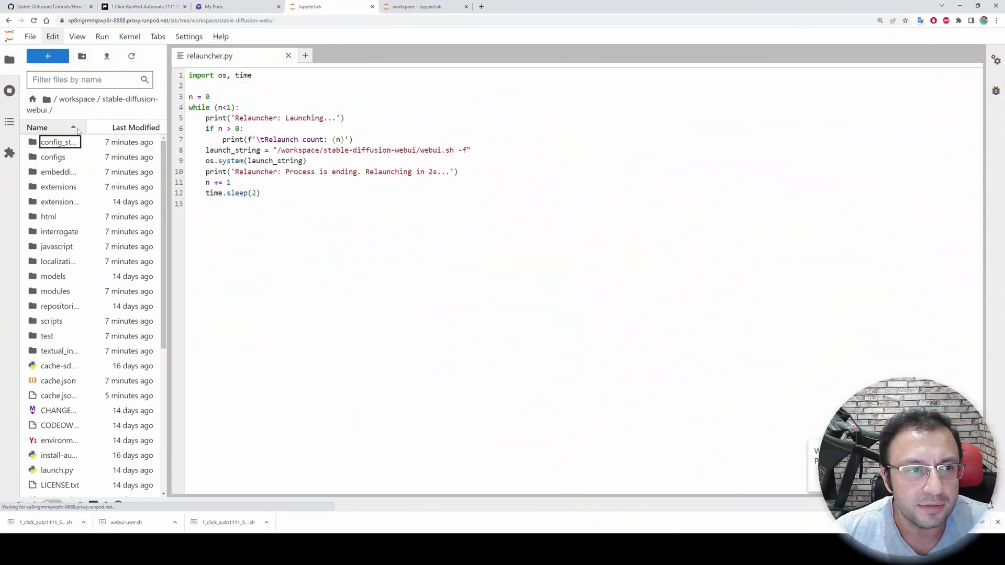
drag(168, 142, 256, 142)
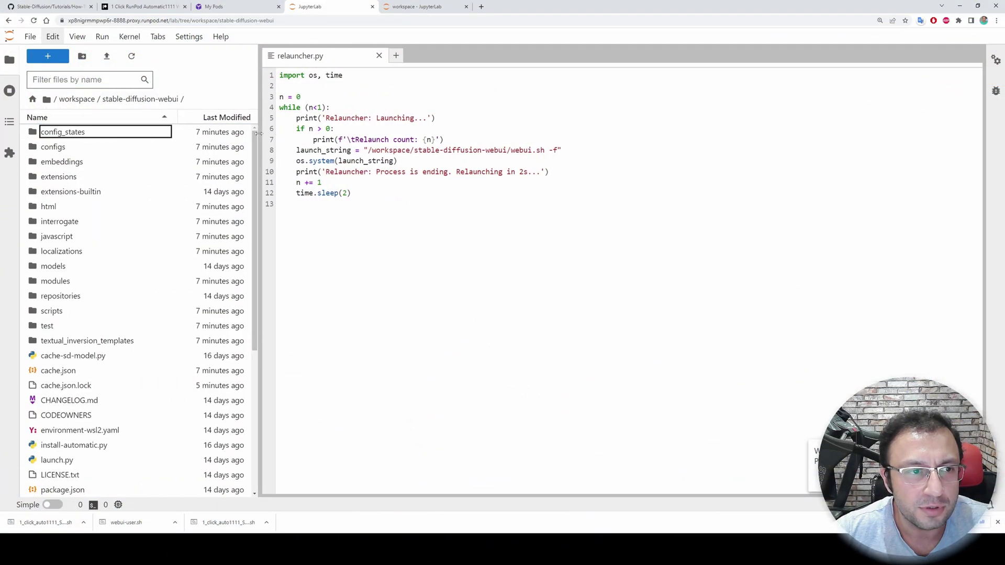
scroll(174, 353, down, 10)
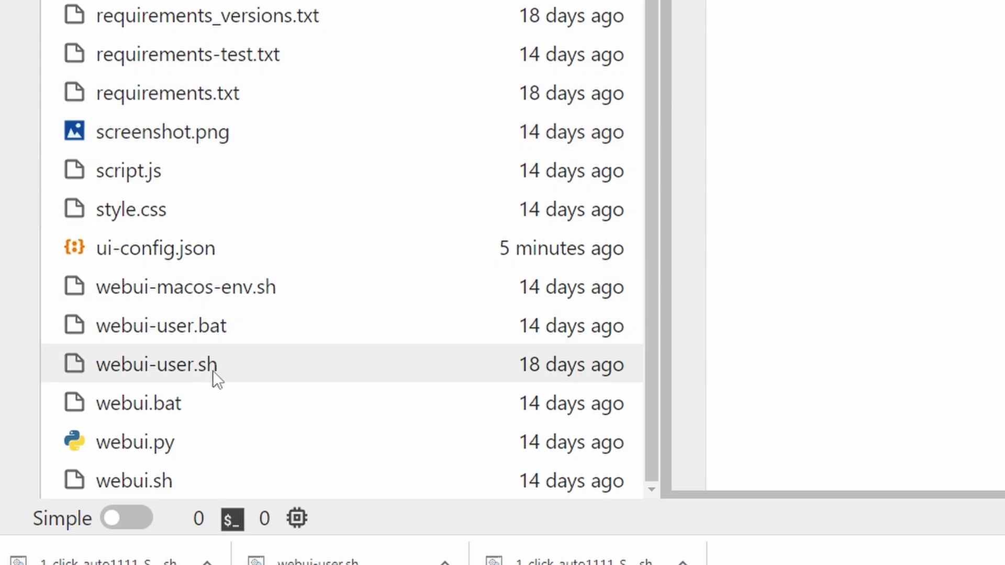
double_click(216, 370)
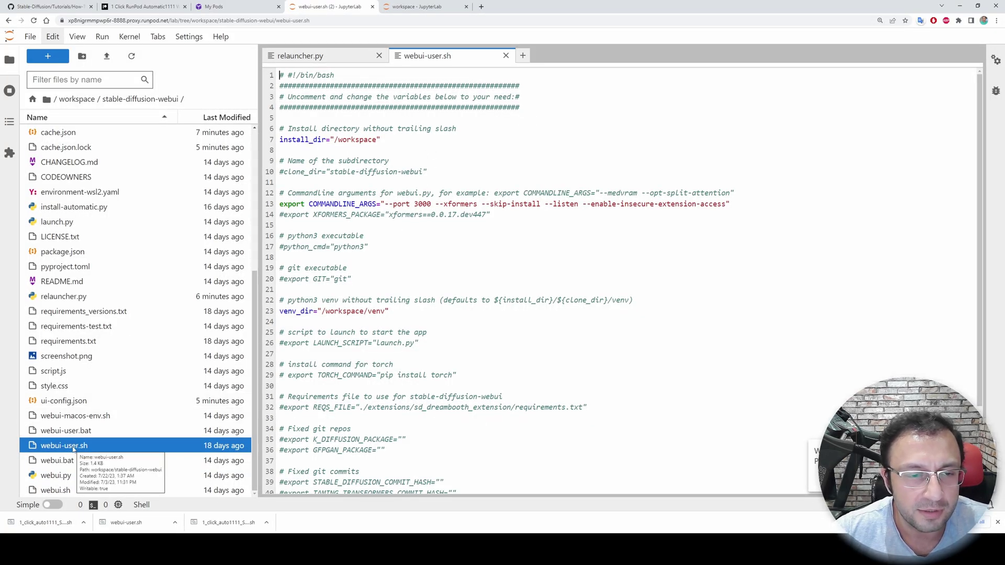
right_click(74, 450)
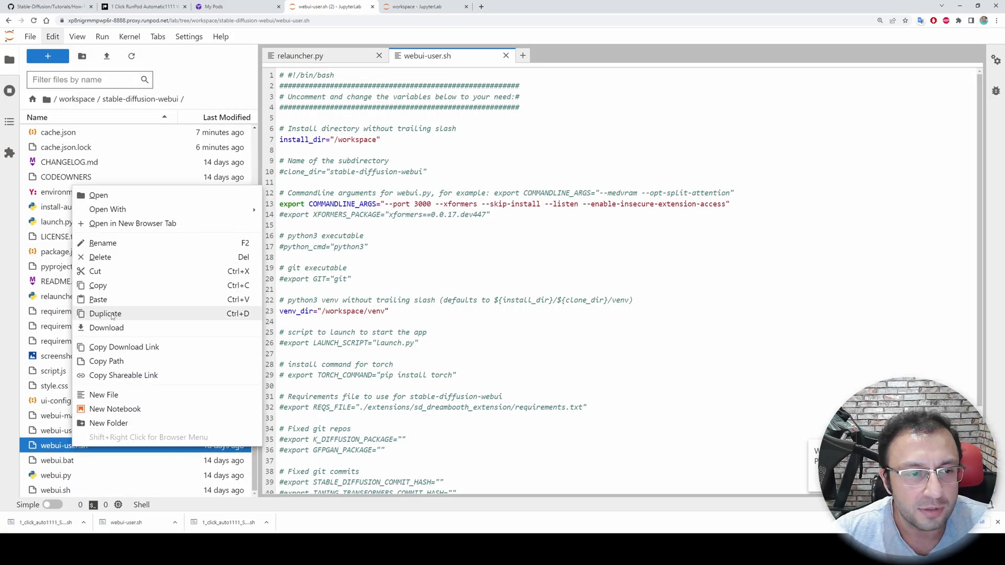
click(105, 329)
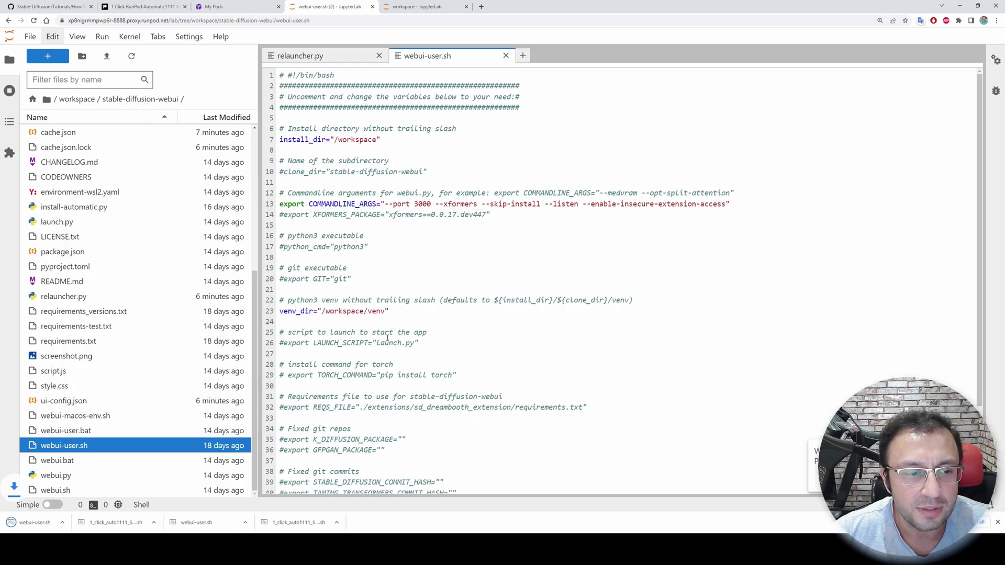
key(ctrl+1)
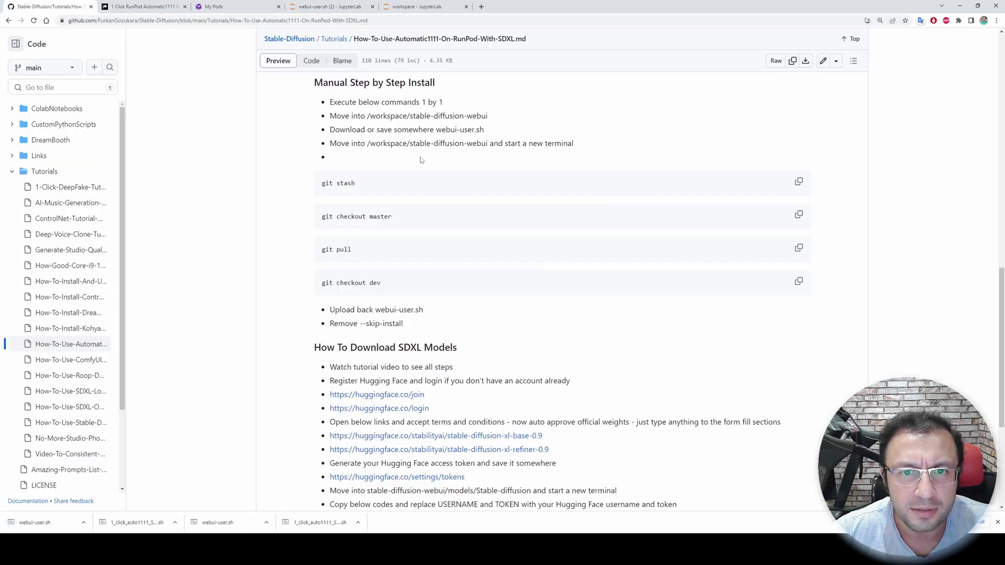
- Open a new JupyterLab terminal in the /workspace/stable-diffusion-webui folder
drag(368, 144, 497, 141)
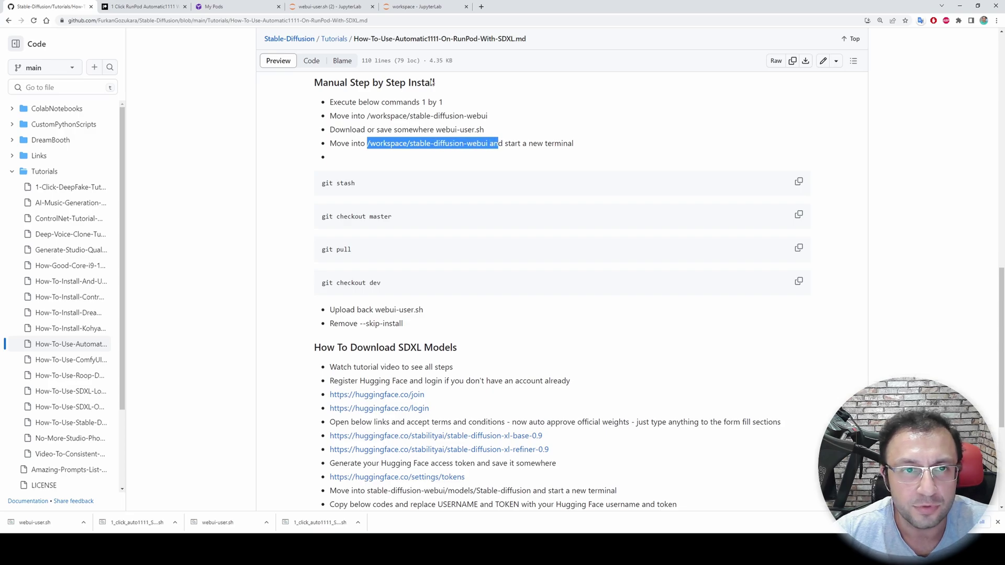
key(ctrl+4)
click(48, 56)
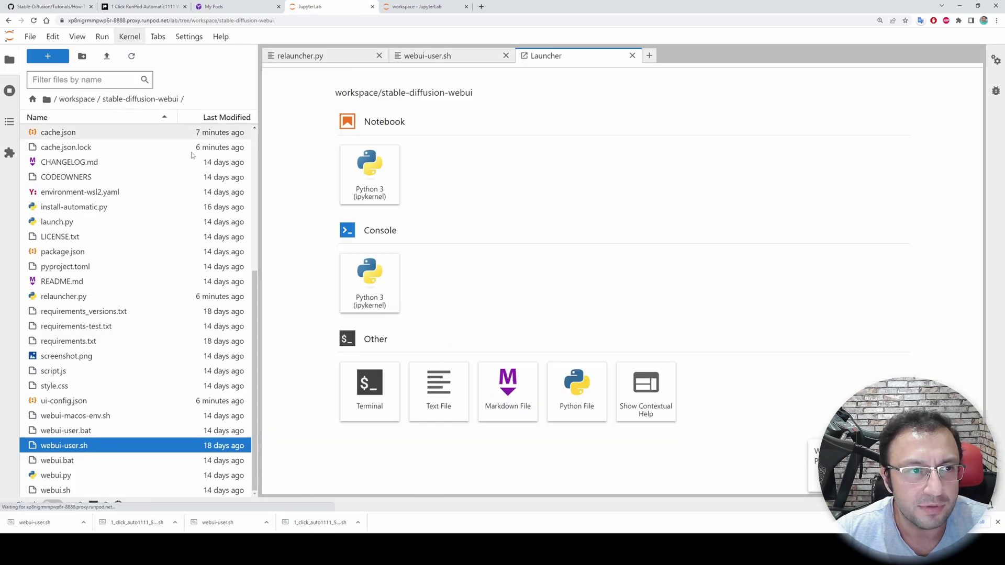
click(381, 402)
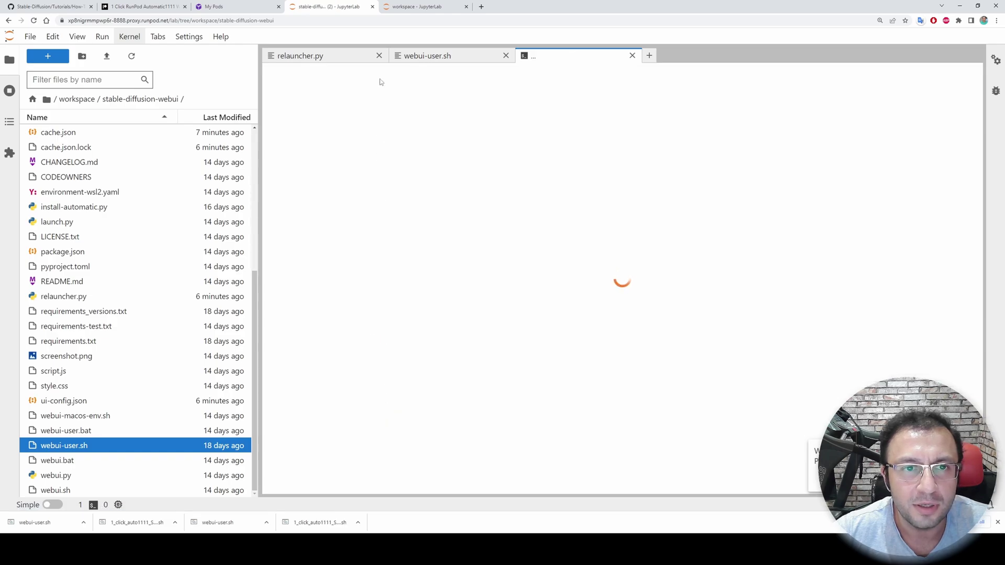
triple_click(468, 79)
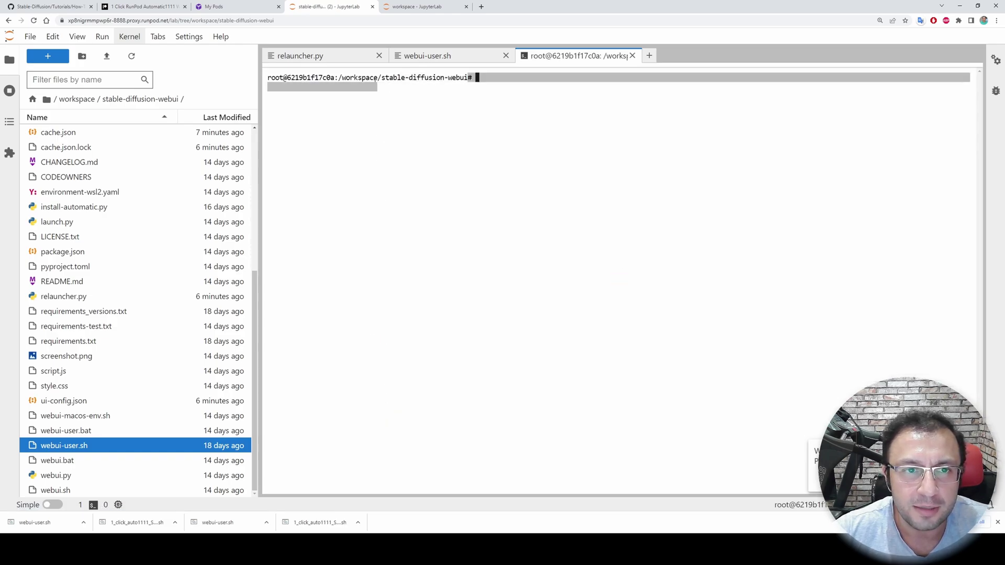
click(469, 77)
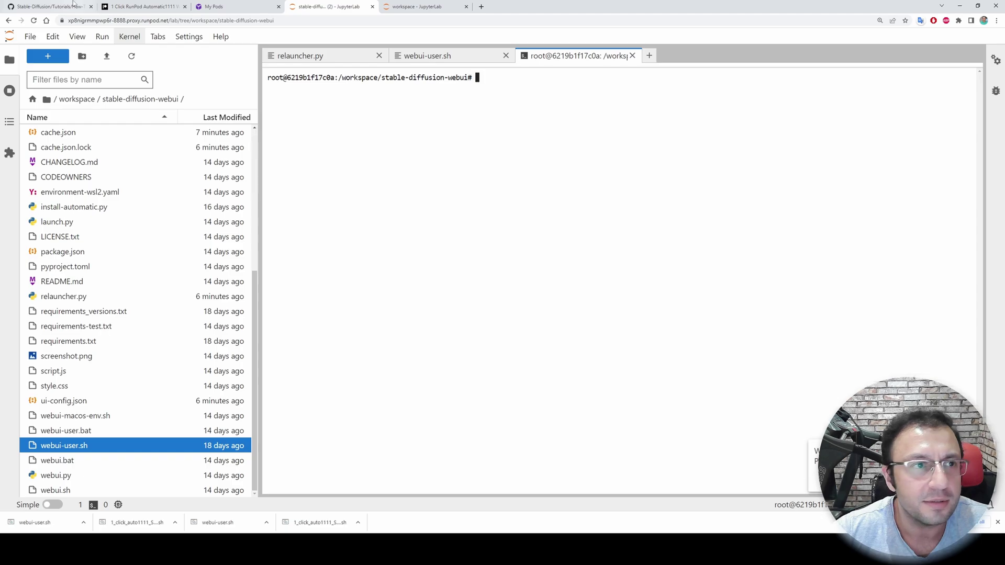
- Run git stash, then git checkout master, pasting each command from the tutorial
click(78, 6)
click(798, 144)
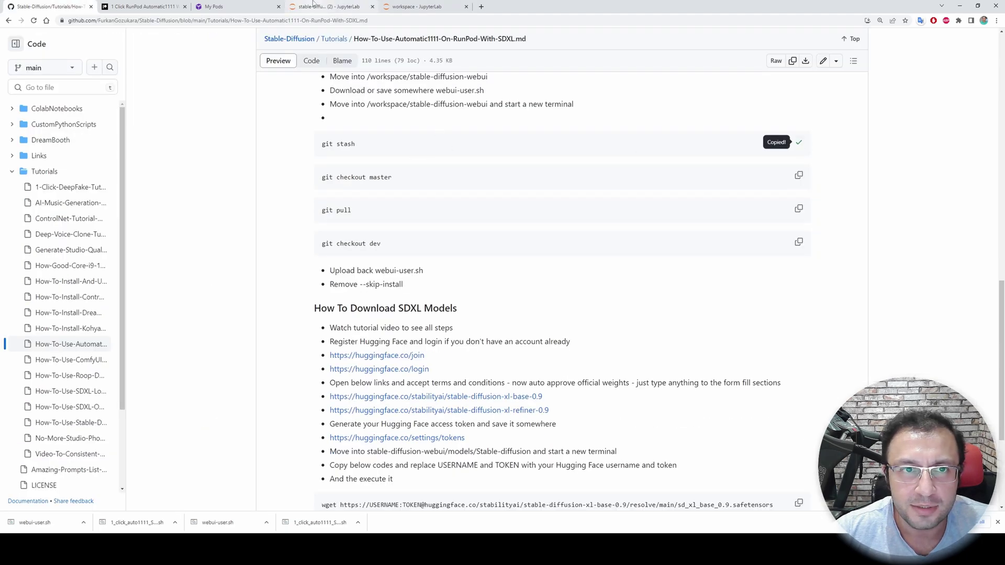
click(330, 6)
key(ctrl+v)
key(Return)
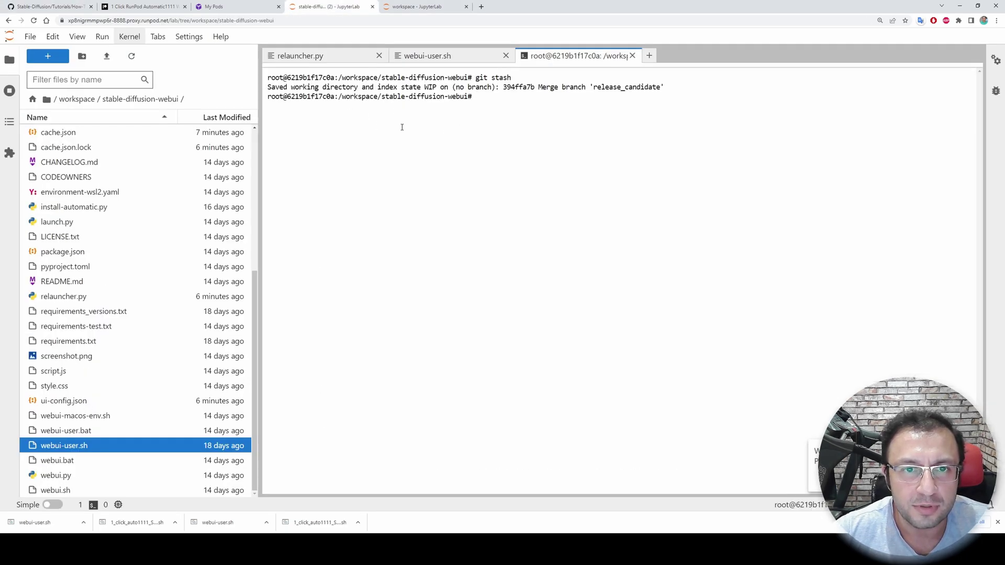
key(ctrl+1)
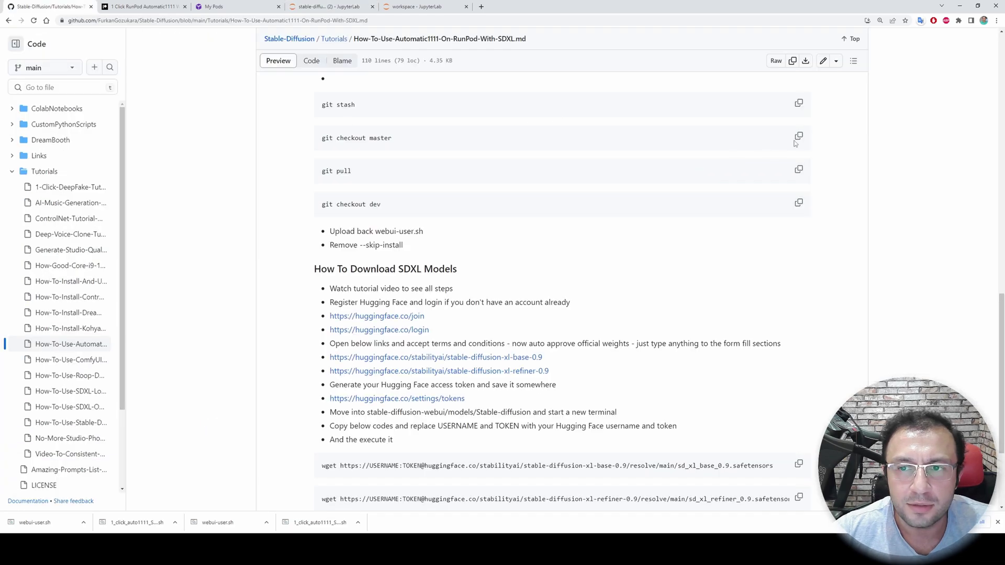
click(798, 137)
click(361, 6)
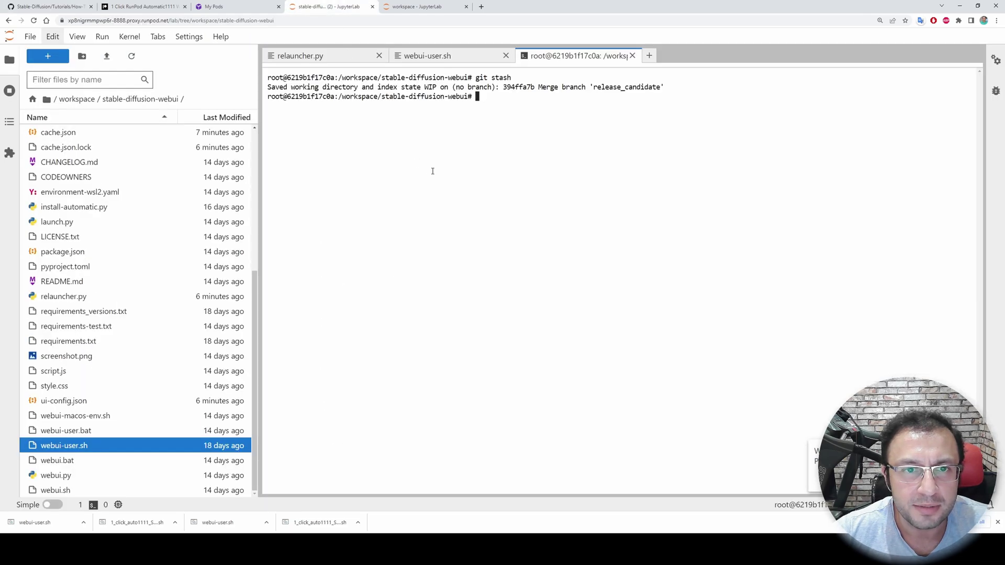
key(ctrl+v)
key(Return)
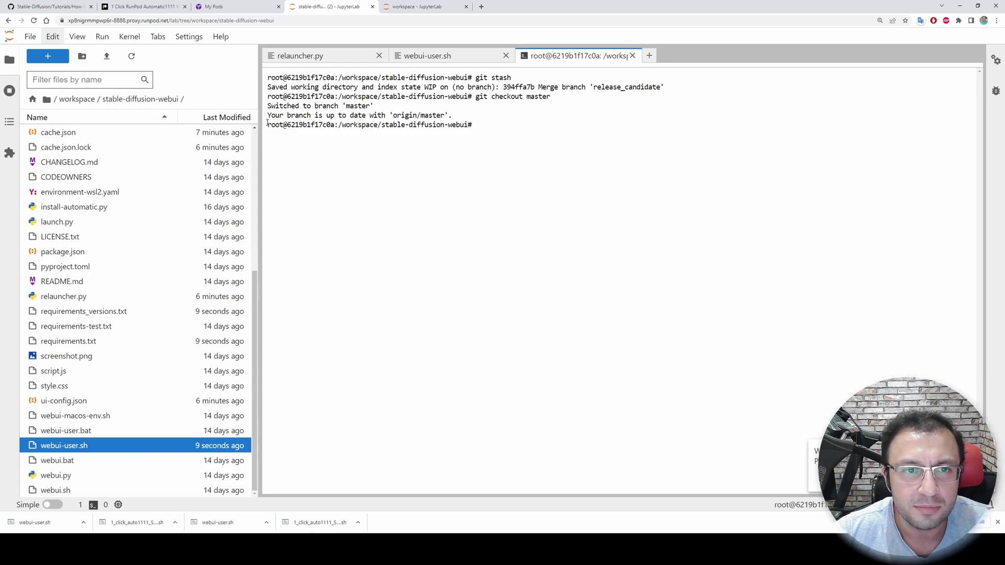
- Run git pull, then git checkout dev to move the repository onto the dev branch
key(ctrl+1)
scroll(612, 204, down, 1)
click(798, 129)
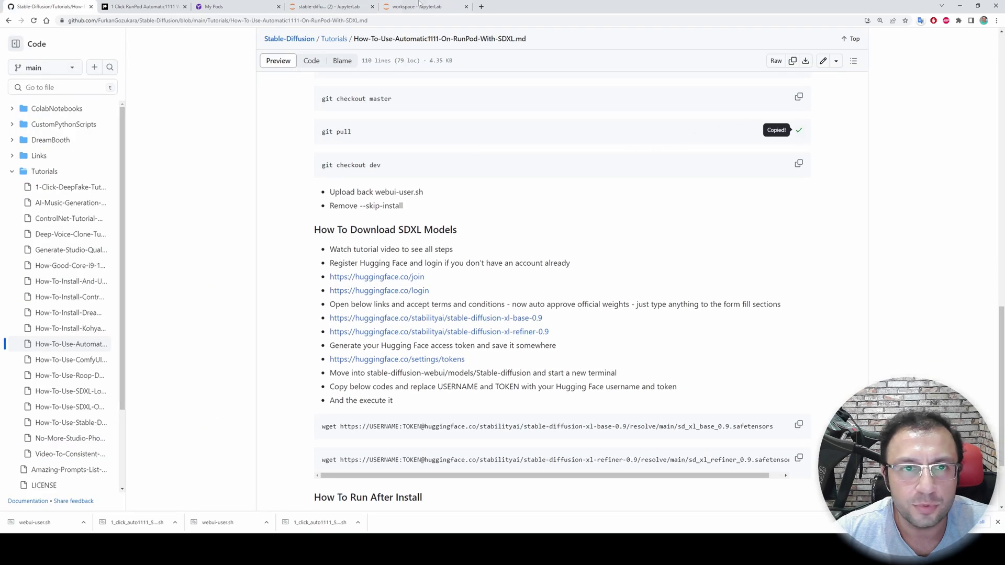
click(361, 6)
key(ctrl+v)
key(Return)
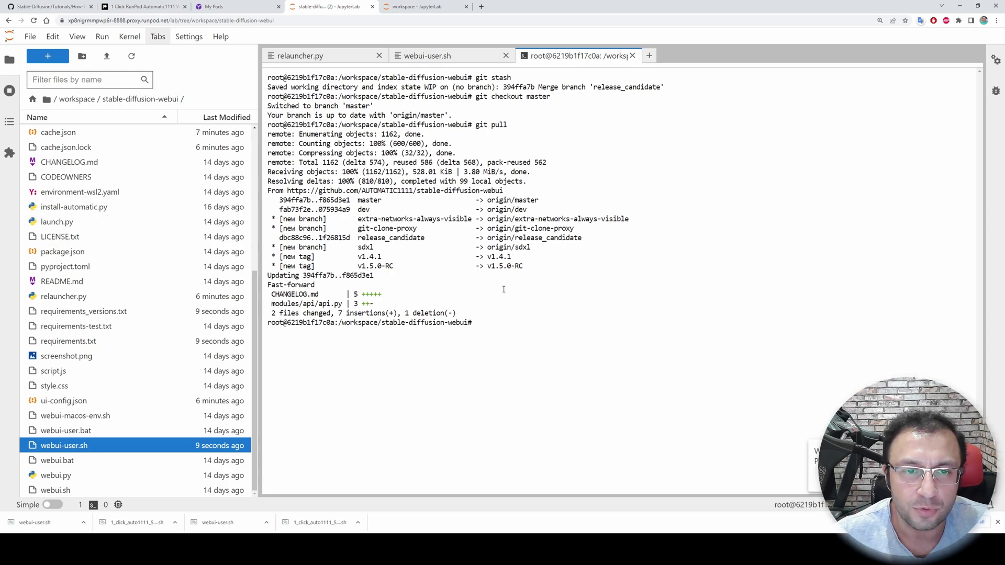
key(ctrl+1)
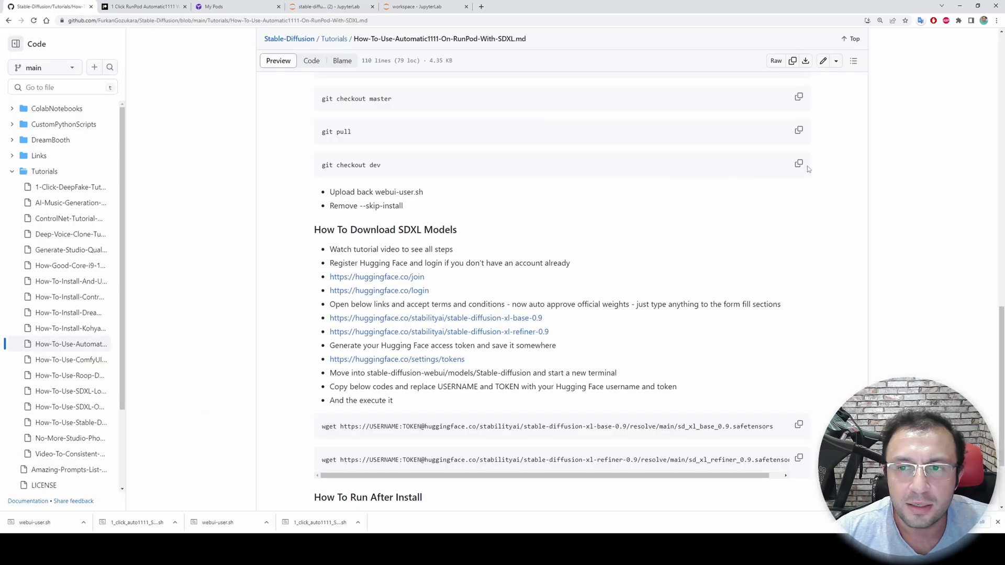
click(797, 163)
click(361, 6)
key(ctrl+v)
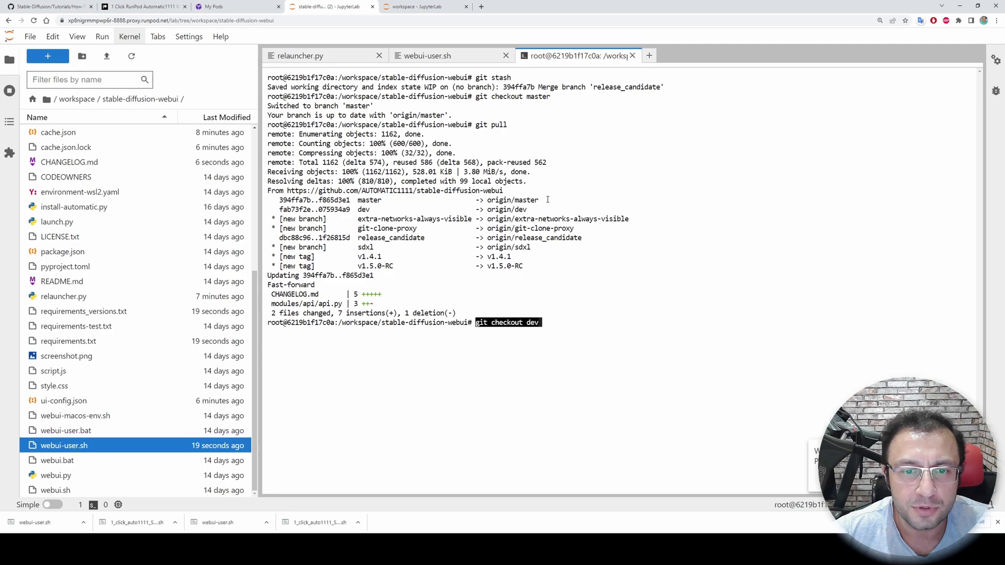
key(Return)
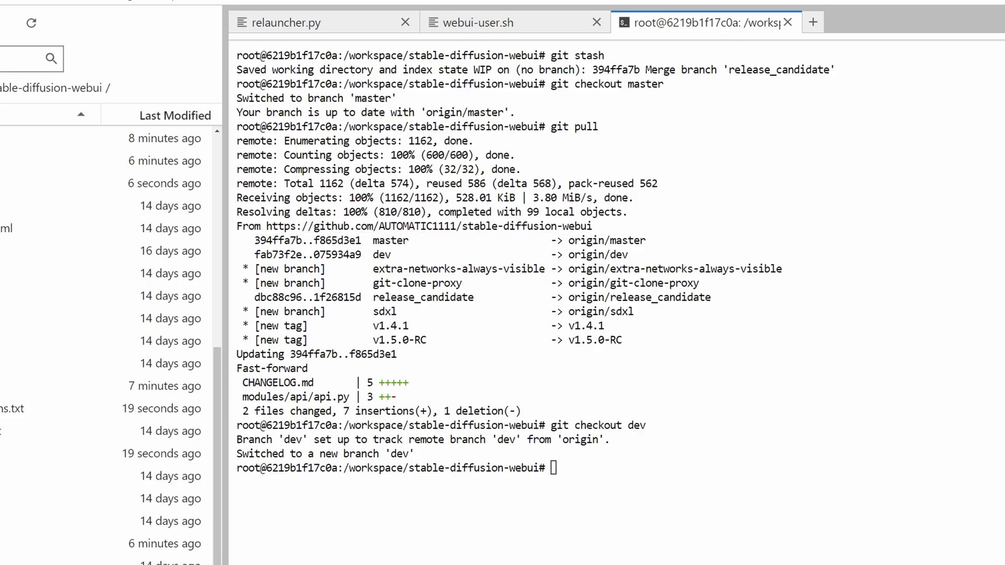
key(ctrl+1)
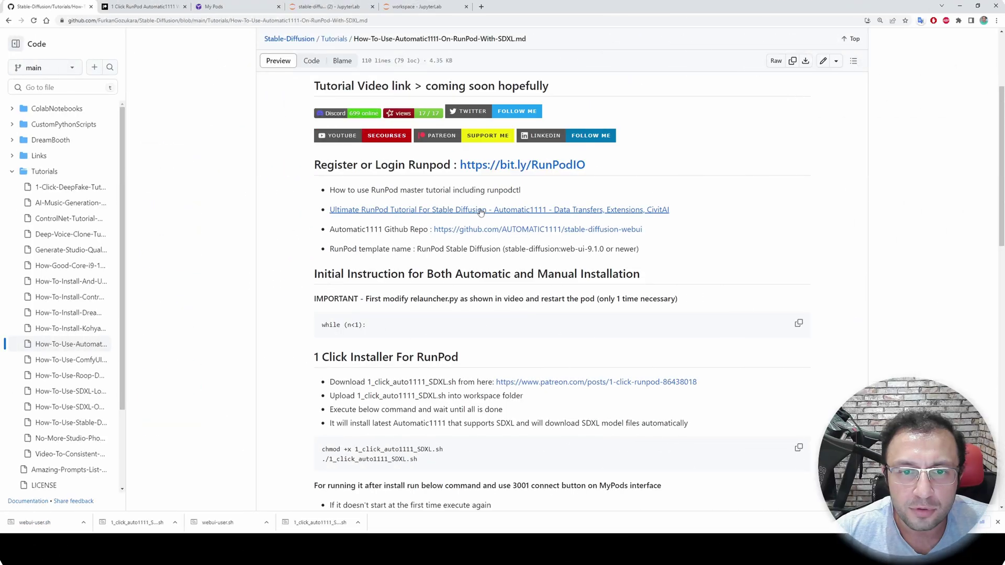
- Open the AUTOMATIC1111 repository's dev branch on GitHub and browse its commit history
middle_click(478, 233)
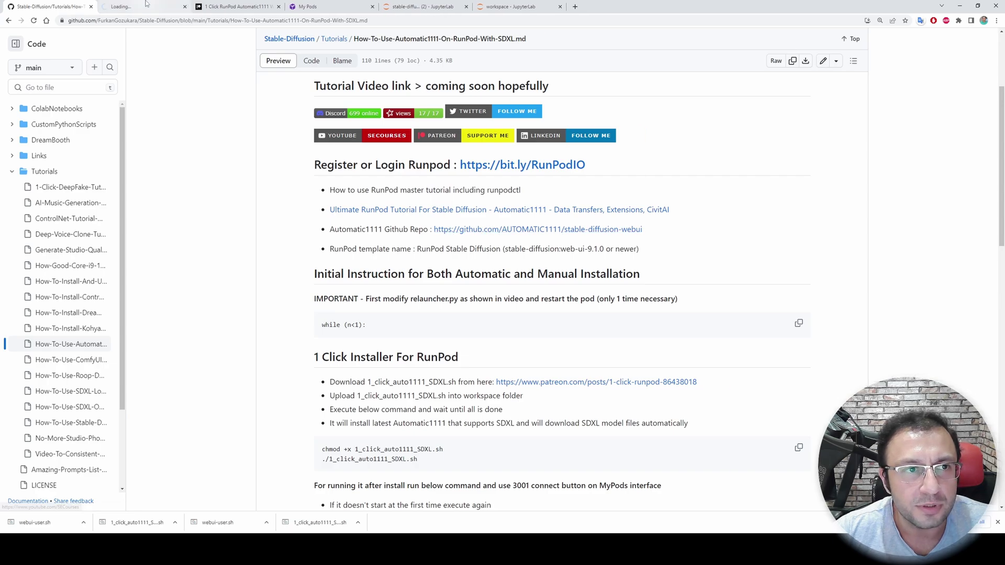
key(ctrl+2)
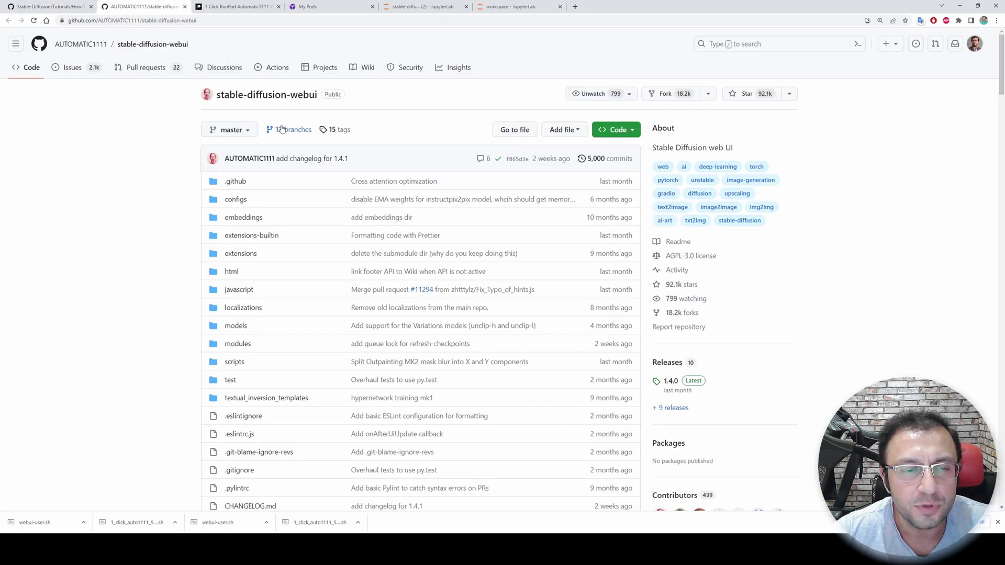
key(ctrl+plus)
key(ctrl+plus)
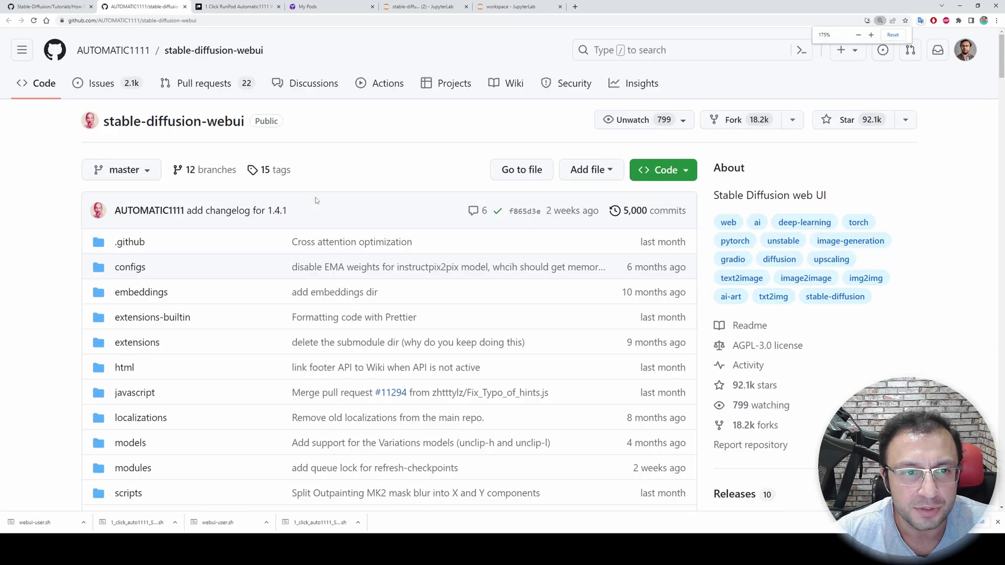
click(201, 170)
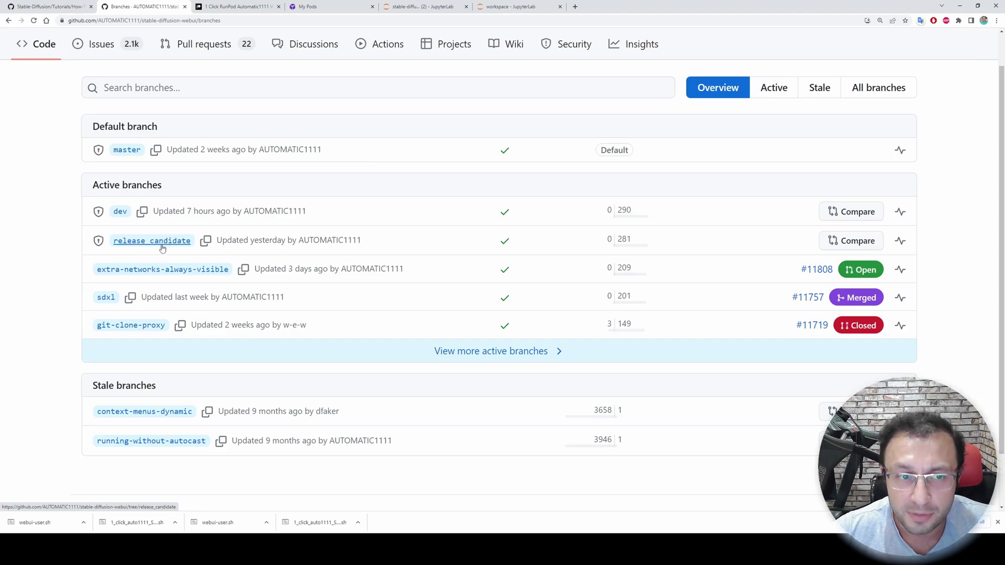
click(117, 215)
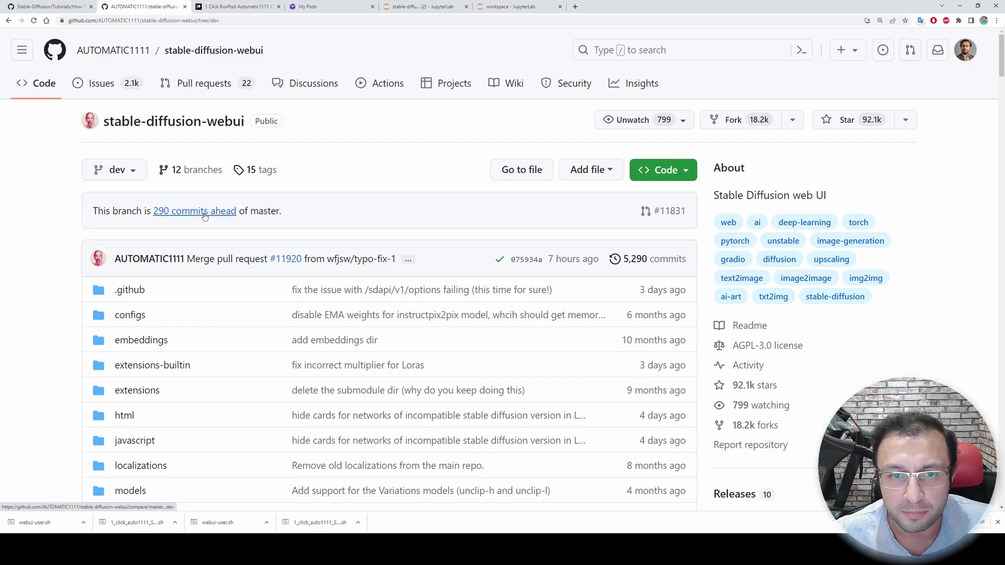
click(664, 264)
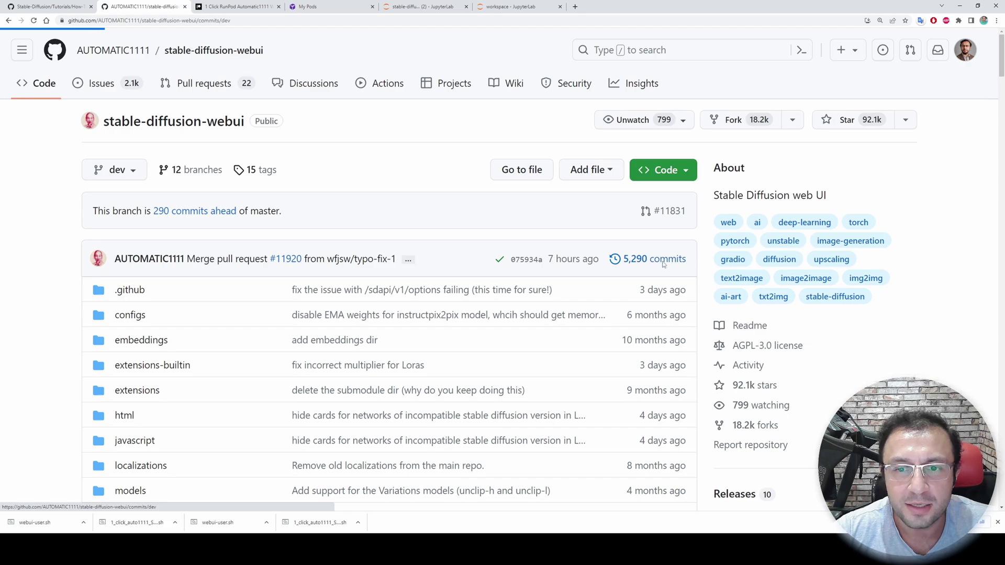
scroll(405, 169, down, 1)
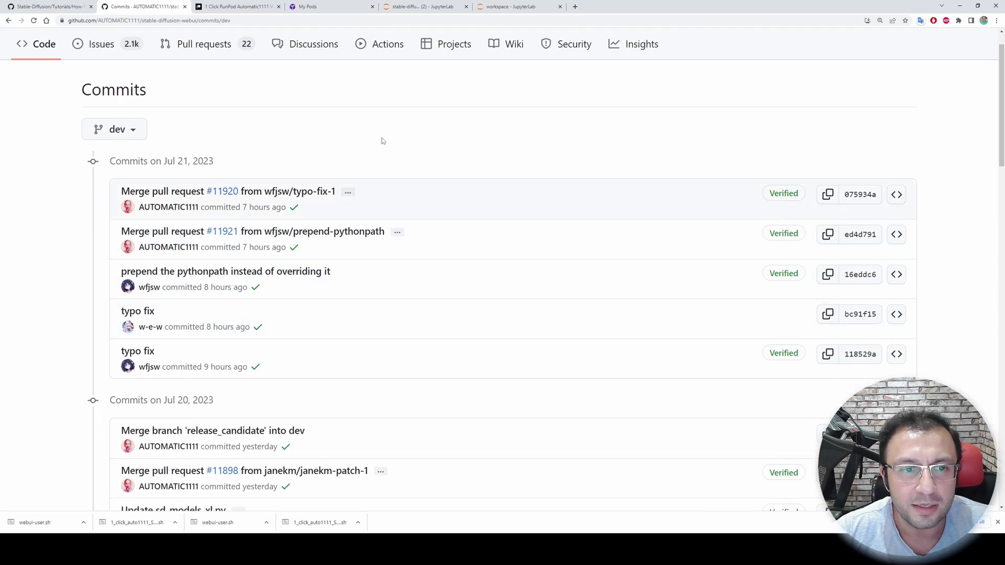
- Review the tutorial's git pull and webui-user.sh upload steps, then return to the terminal
key(ctrl+shift+Tab)
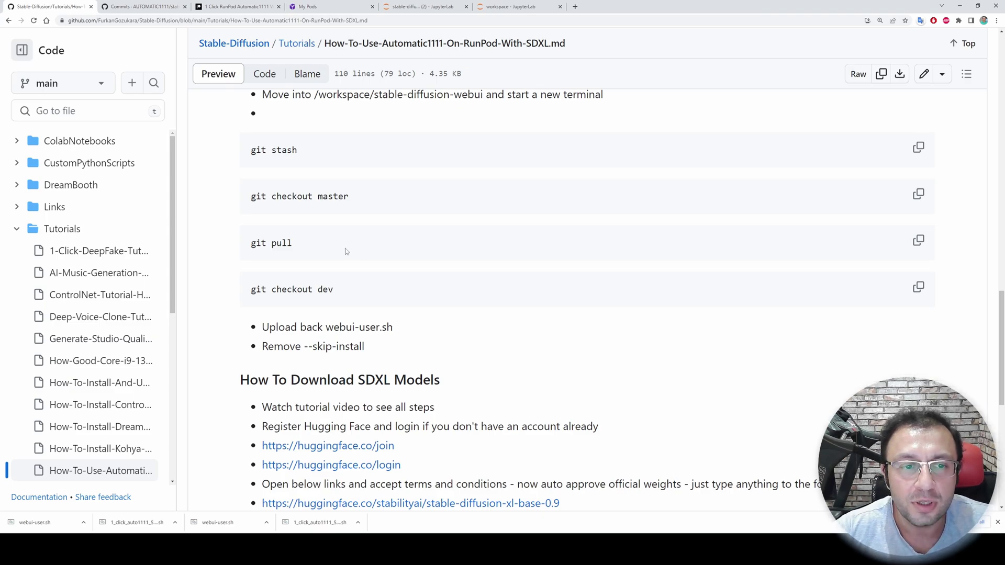
drag(300, 245, 251, 243)
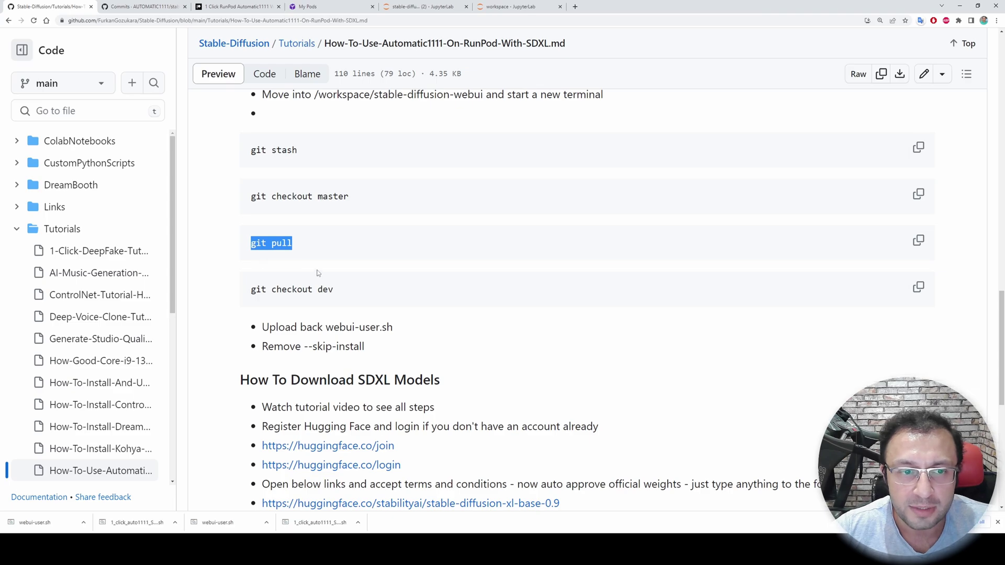
click(410, 6)
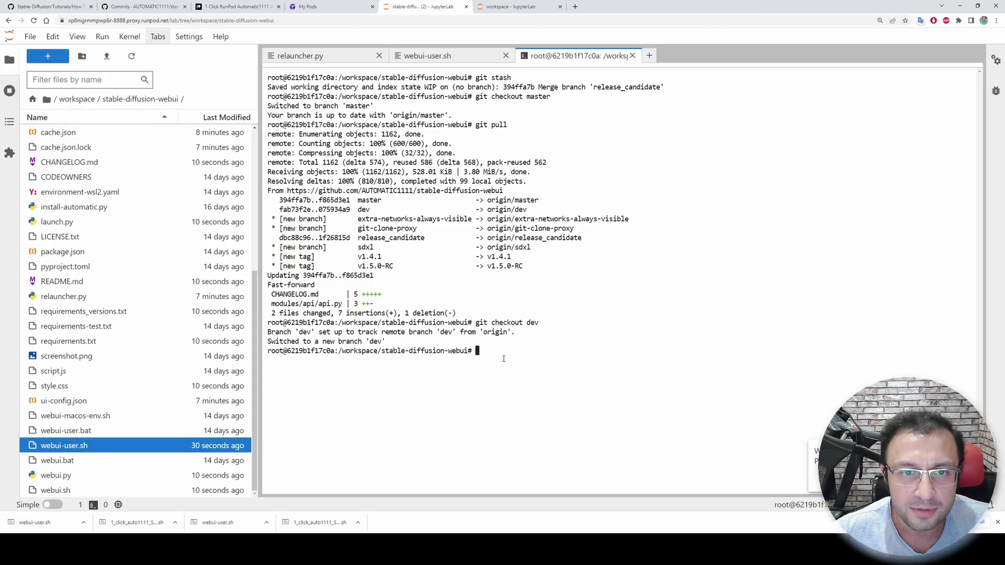
key(ctrl+1)
drag(407, 250, 257, 257)
click(405, 7)
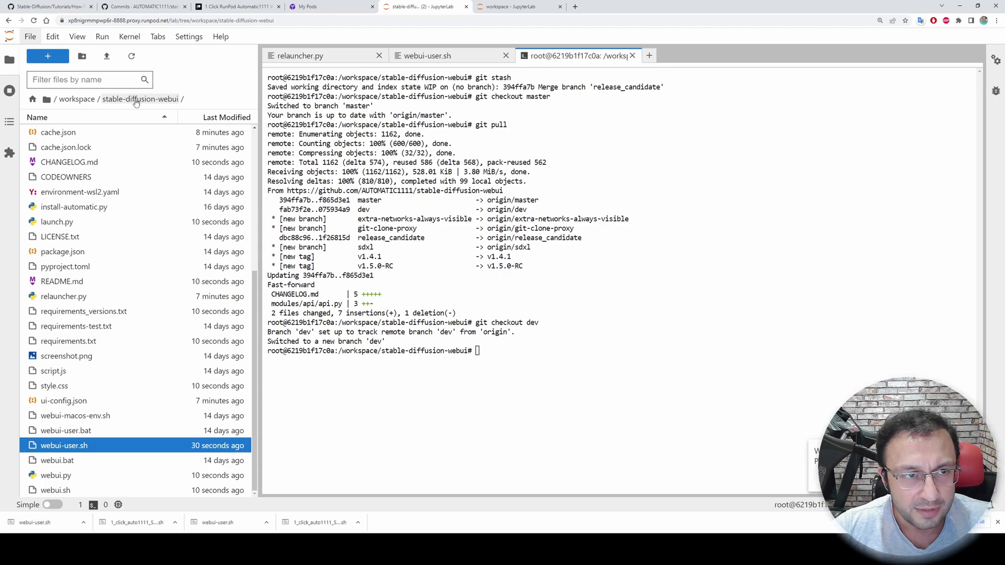
- Upload webui-user.sh into the workspace, overwriting the existing copy
click(107, 59)
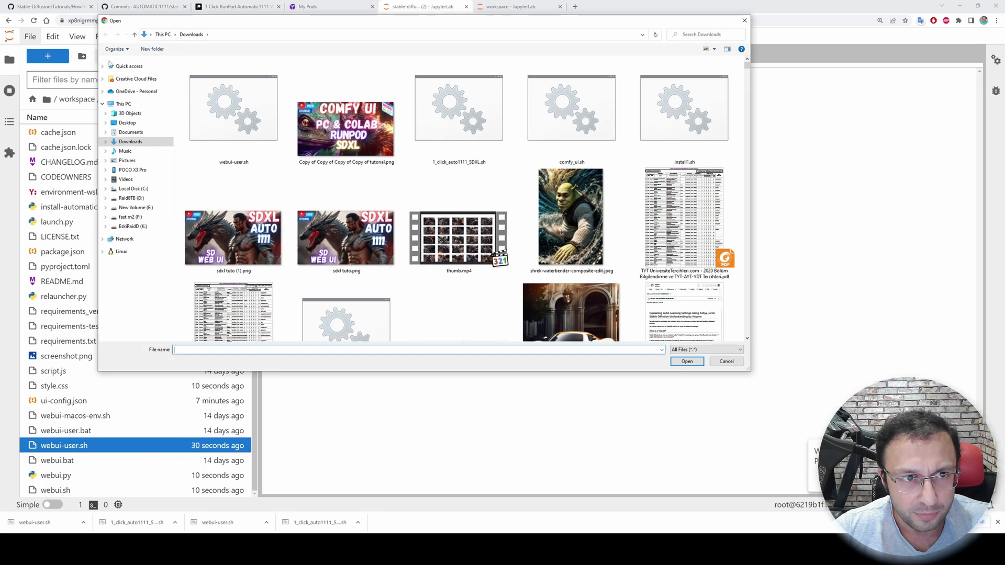
double_click(241, 129)
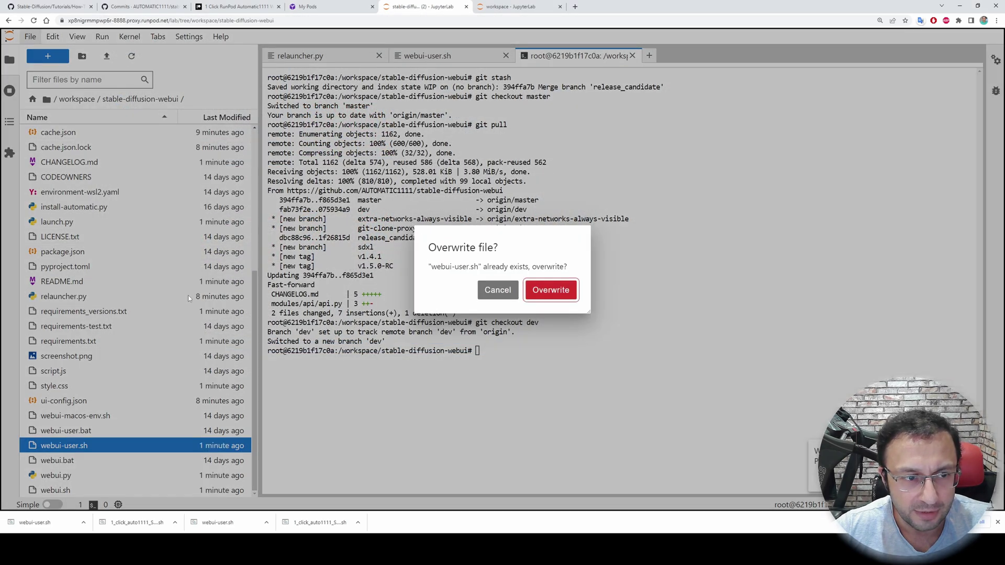
click(550, 290)
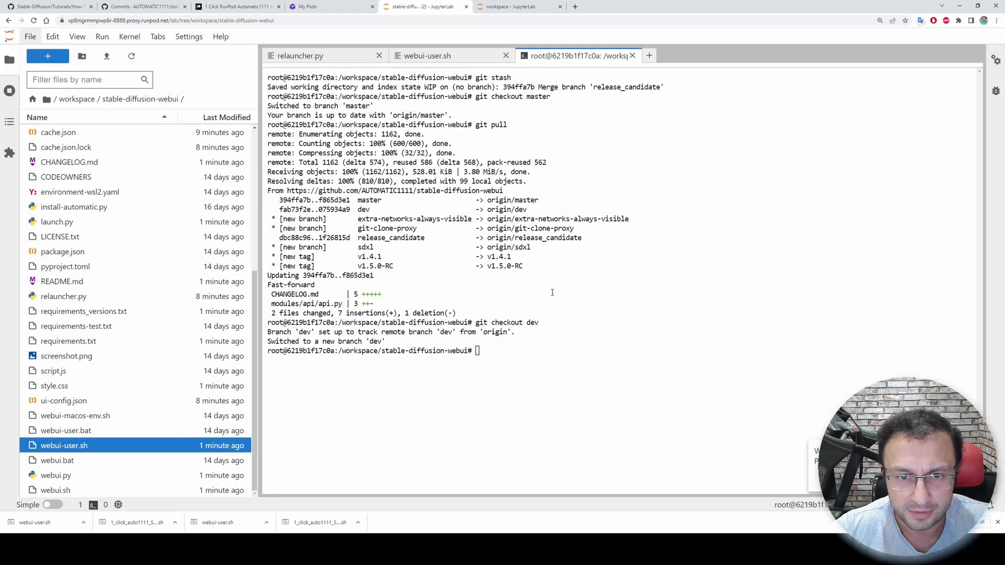
click(50, 6)
click(386, 268)
drag(386, 269, 304, 270)
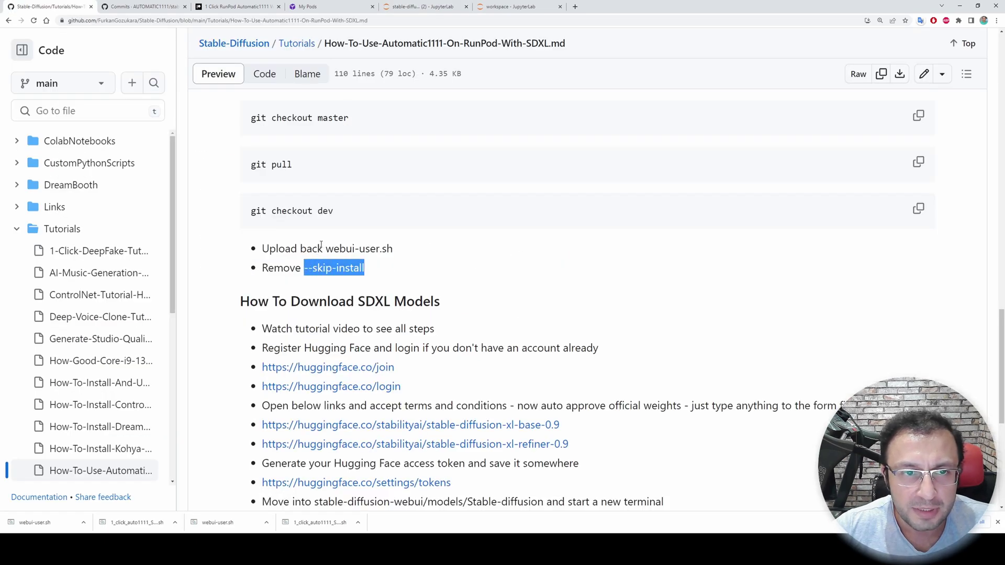
click(401, 7)
- Delete --skip-install from webui-user.sh, save over the disk copy, and open a new terminal
double_click(68, 446)
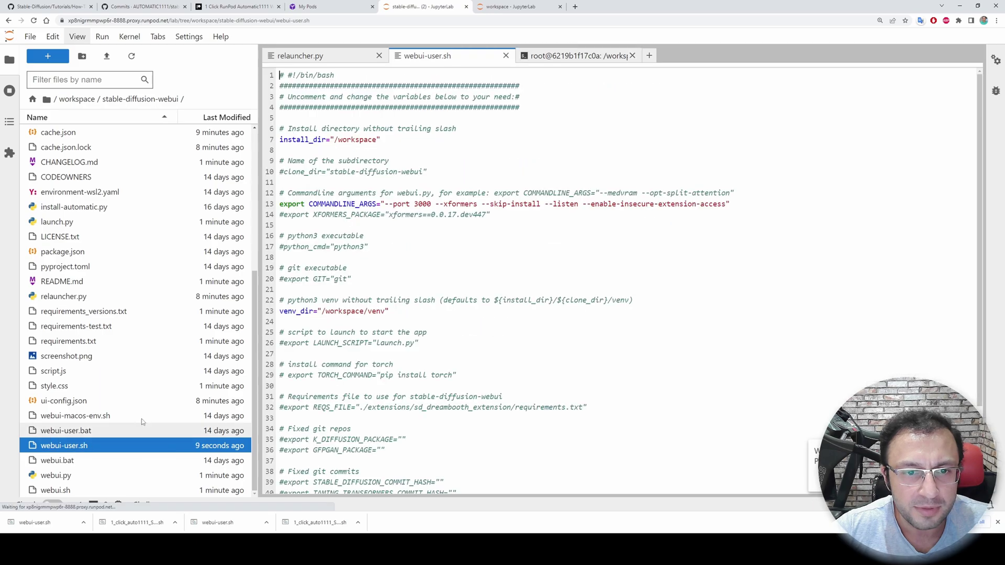
drag(539, 204, 482, 203)
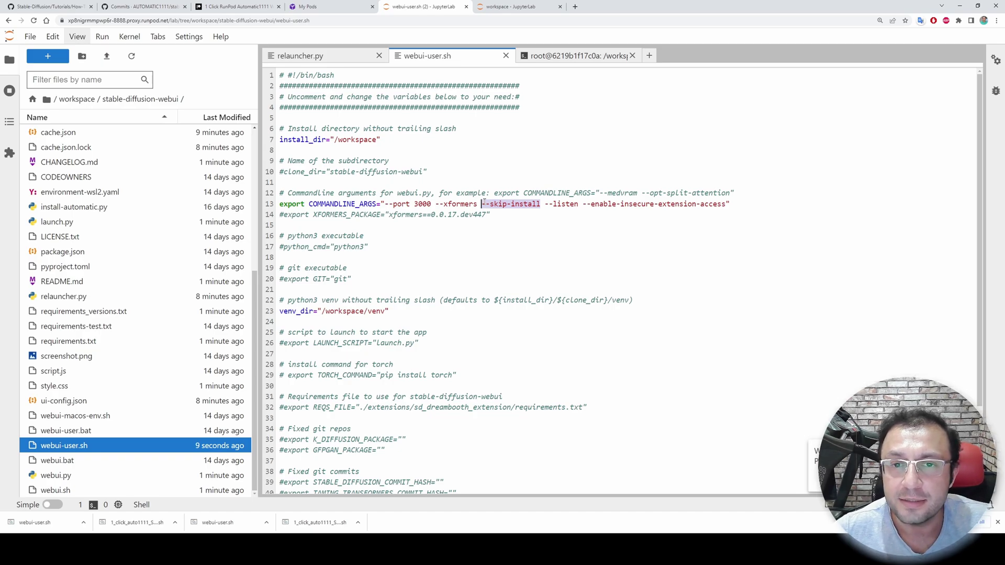
key(Delete)
key(Delete)
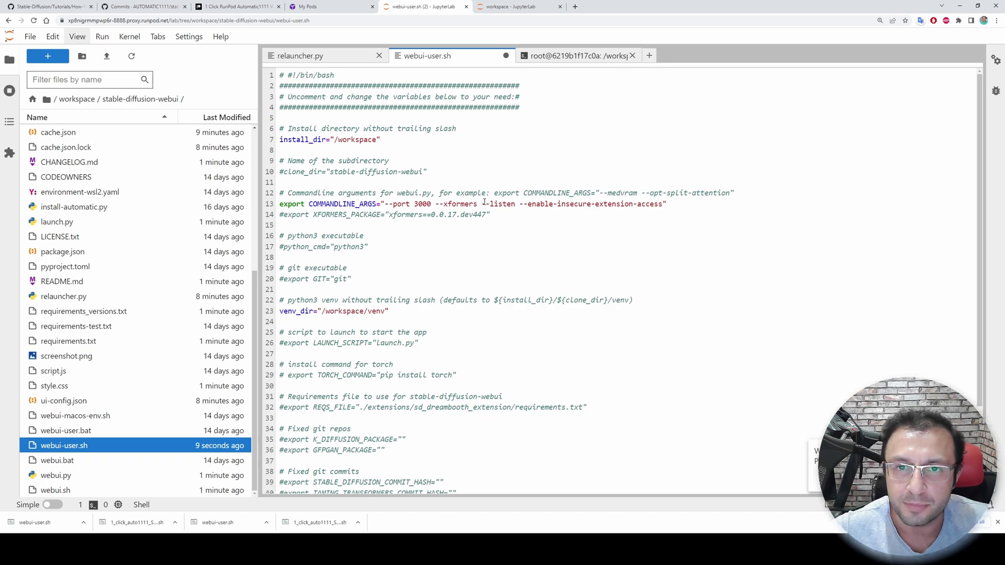
key(ctrl+s)
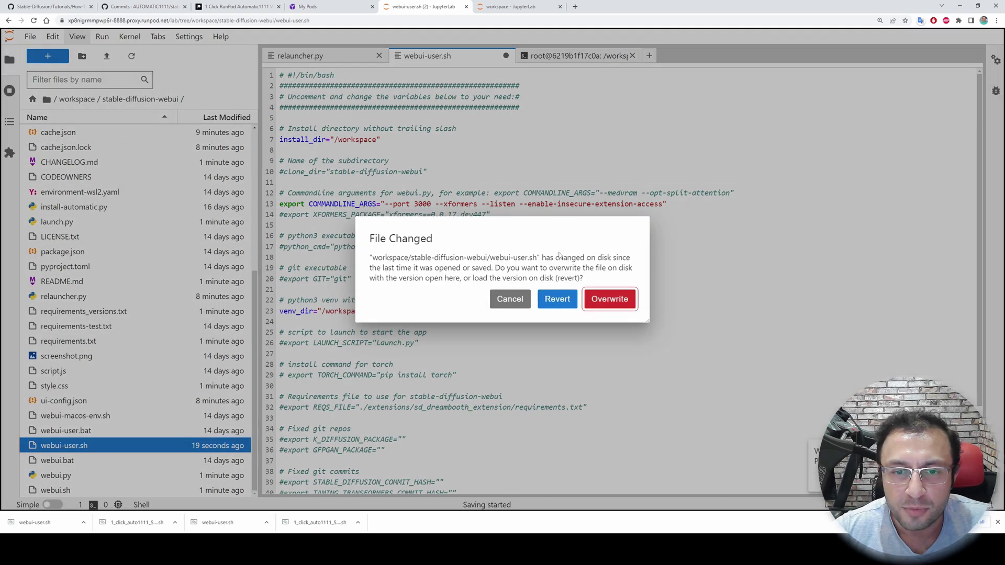
click(613, 299)
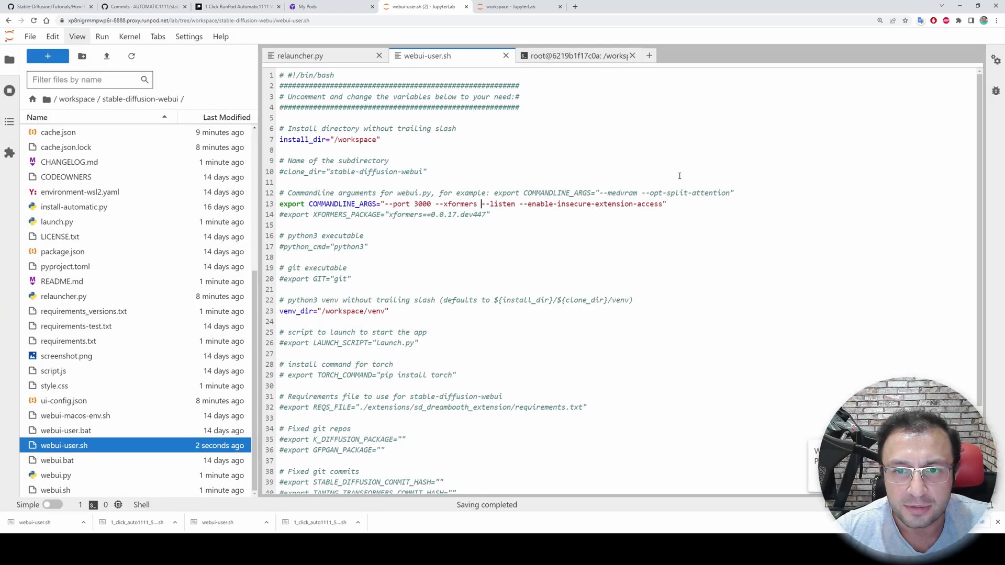
click(48, 56)
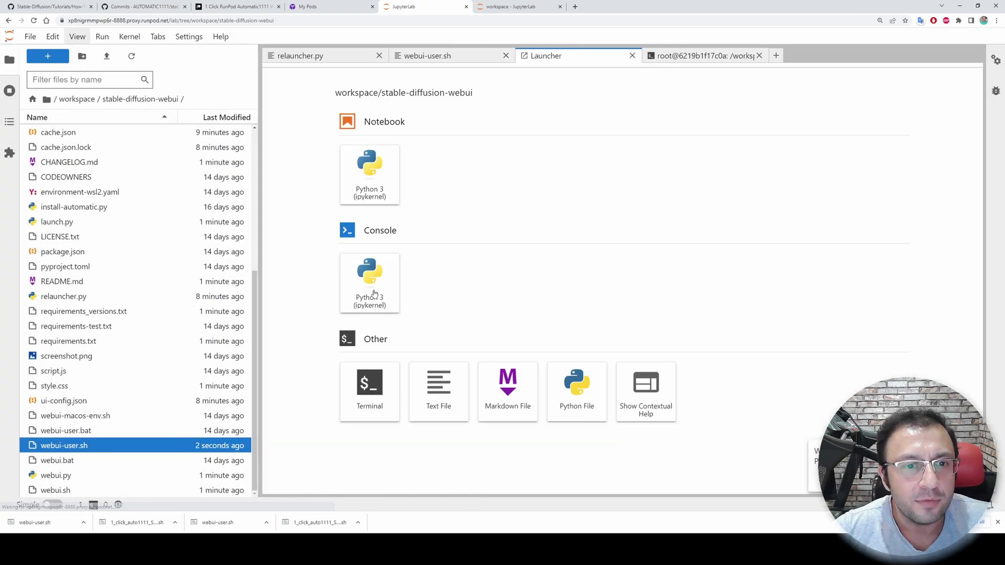
click(380, 402)
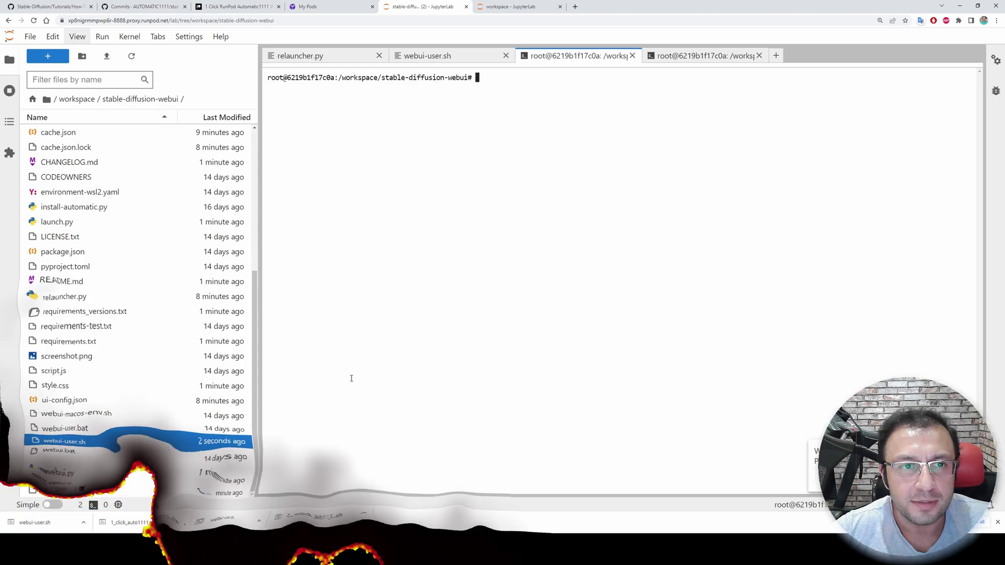
- Open the Hugging Face sign-up and login pages from the tutorial
scroll(470, 174, down, 1)
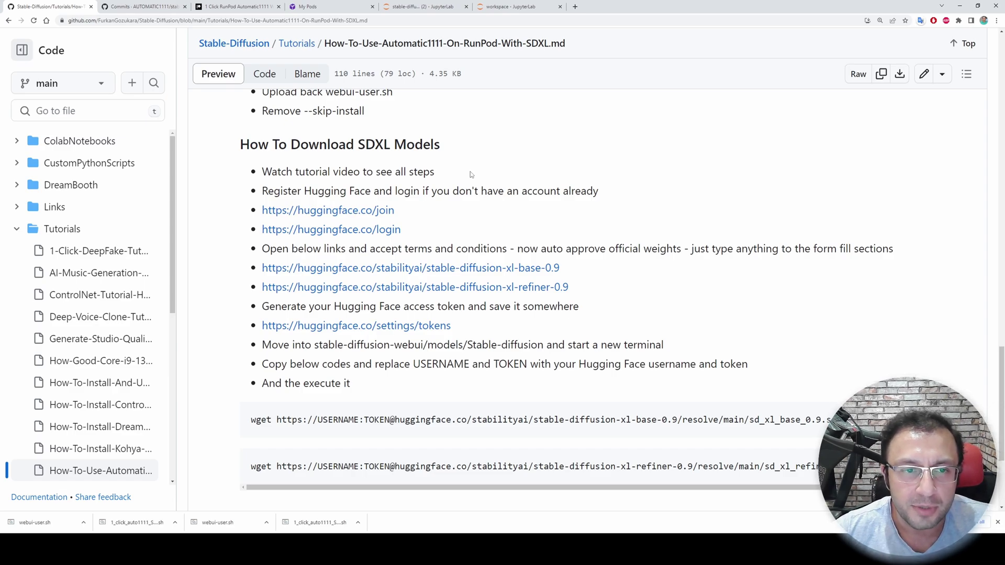
scroll(517, 182, down, 1)
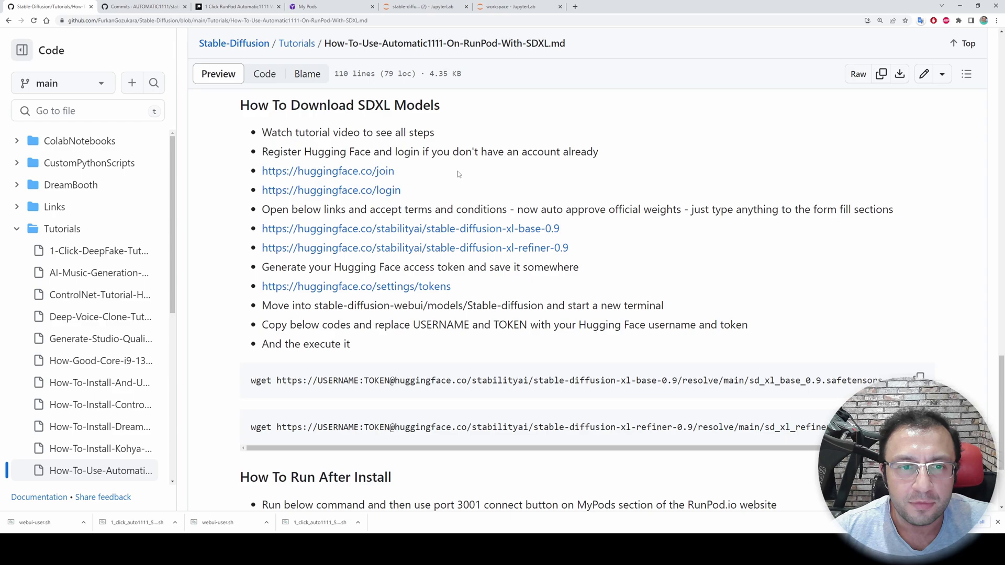
ctrl+click(344, 171)
click(115, 5)
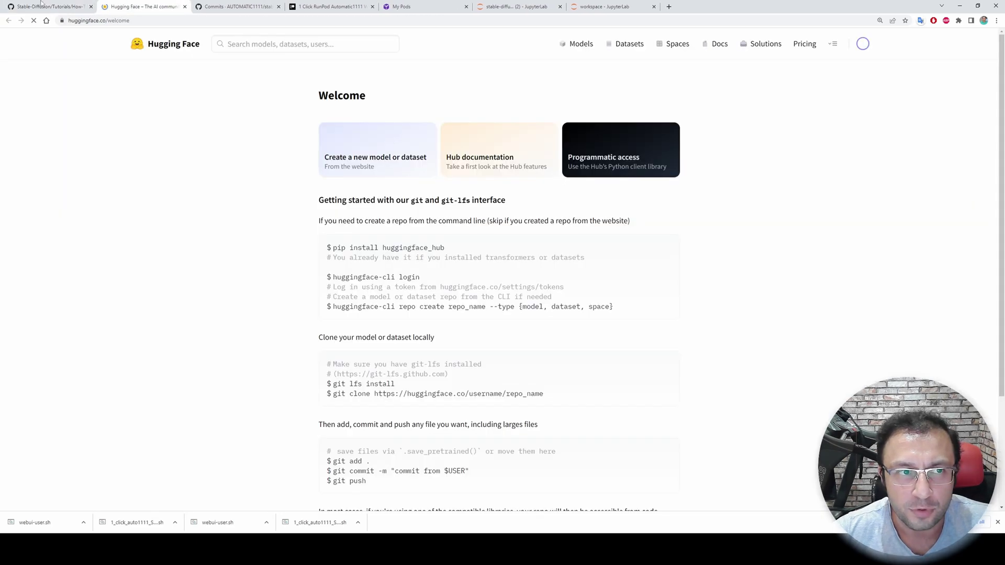
click(52, 8)
ctrl+click(363, 198)
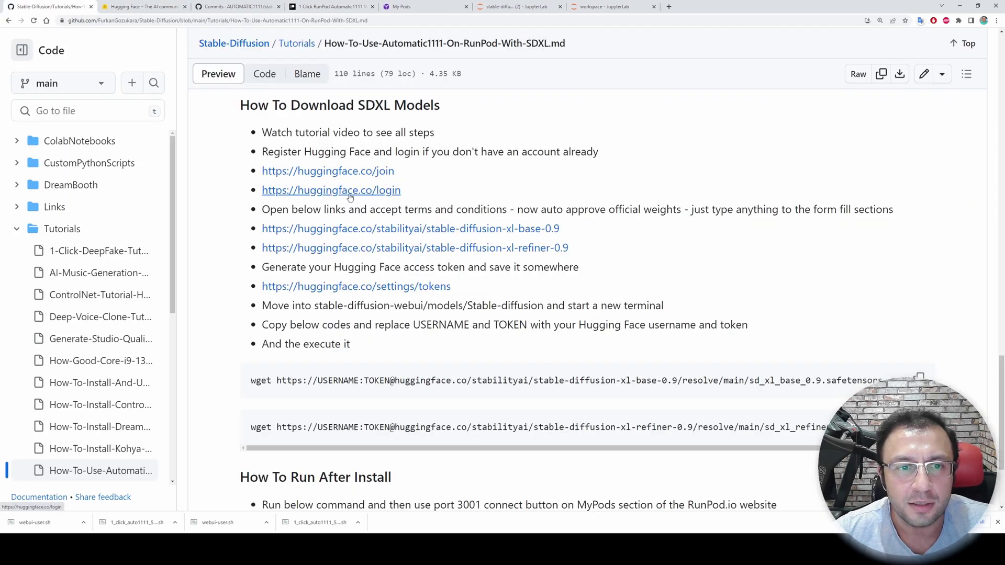
click(230, 7)
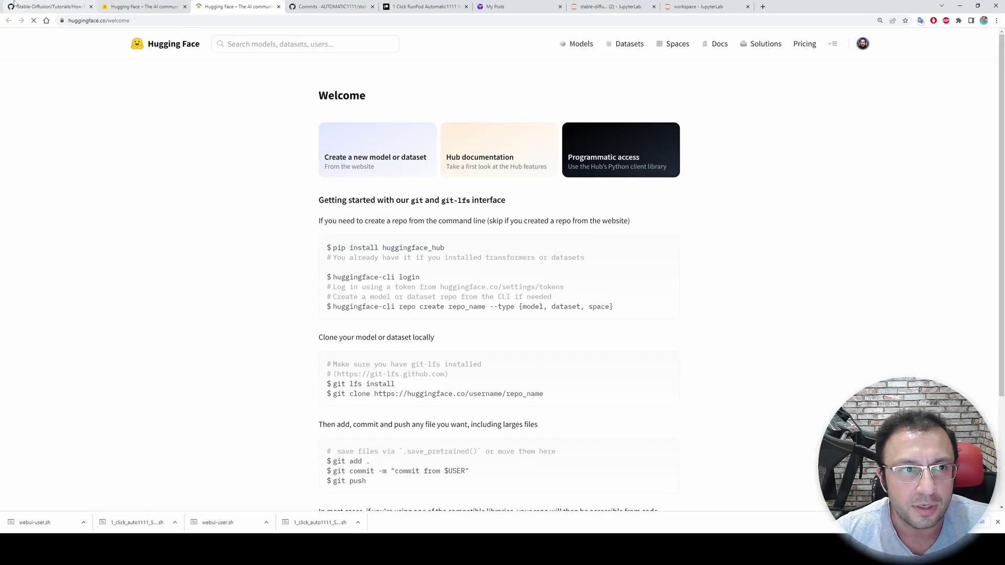
key(ctrl+1)
- Open the SDXL 0.9 base and refiner model pages
scroll(414, 180, down, 1)
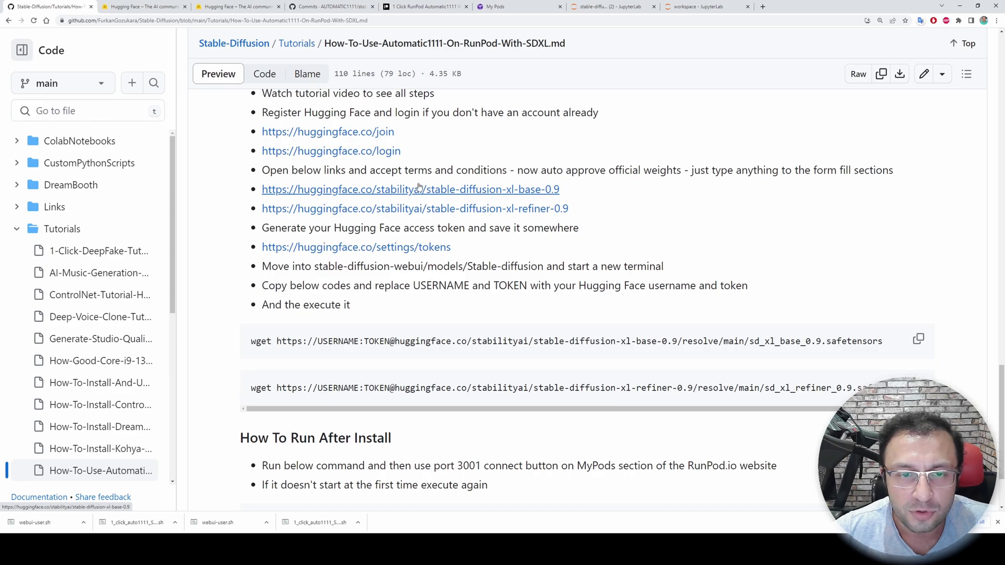
ctrl+click(402, 190)
ctrl+click(399, 209)
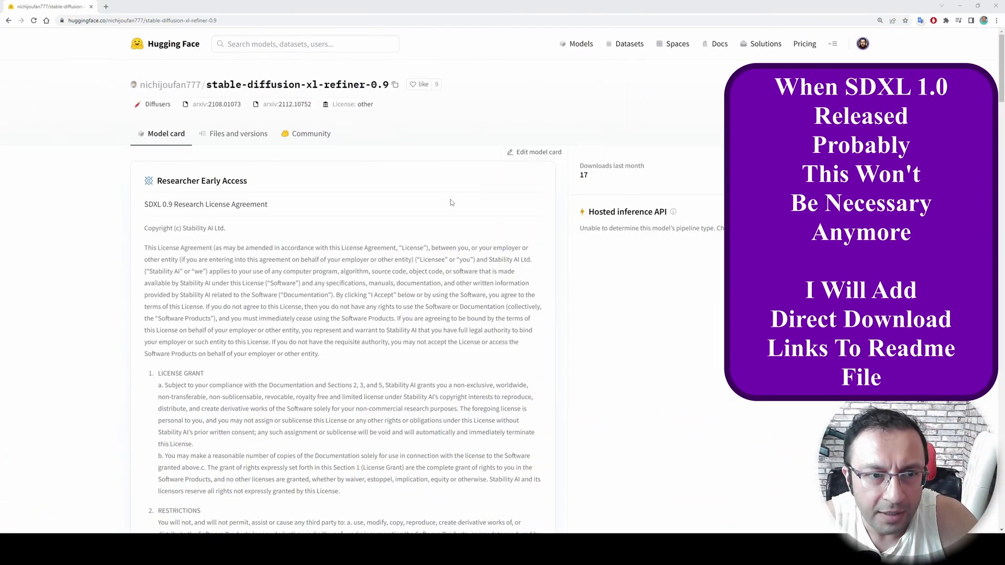
scroll(272, 184, down, 1)
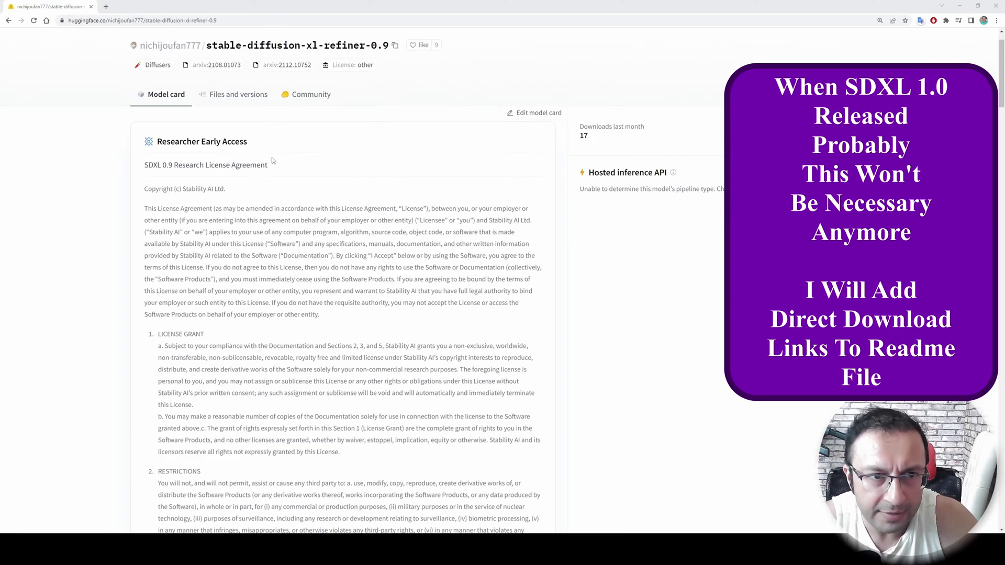
scroll(594, 320, down, 20)
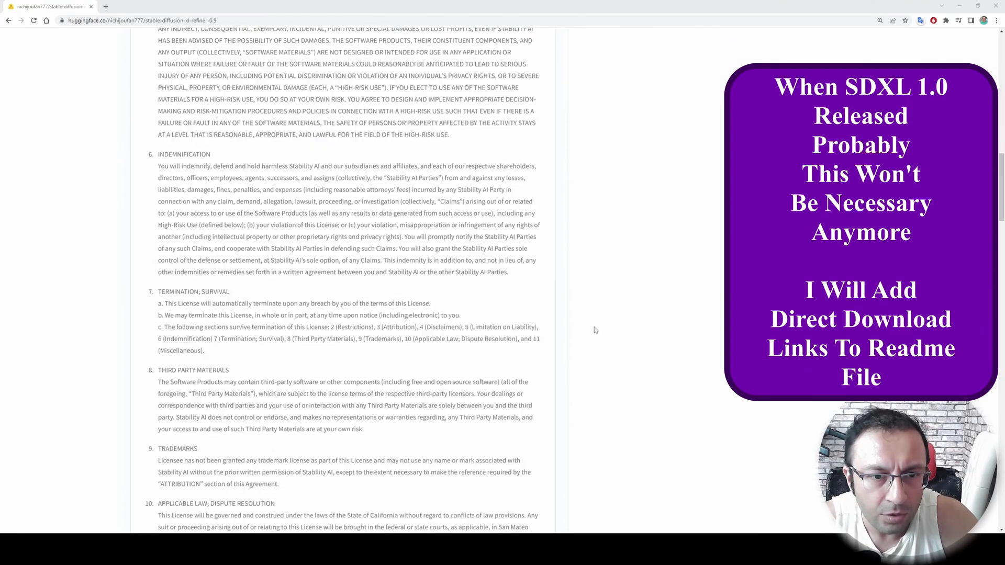
- Fill in organization, nature of research and researcher link, accept the license, and submit
click(221, 231)
text(SECourses)
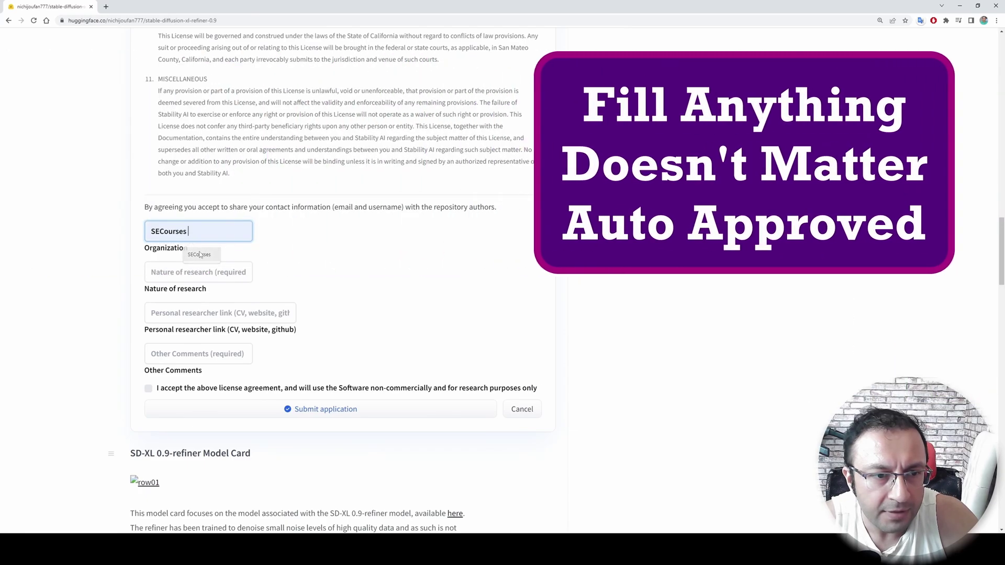
click(198, 253)
click(178, 272)
click(203, 296)
click(220, 313)
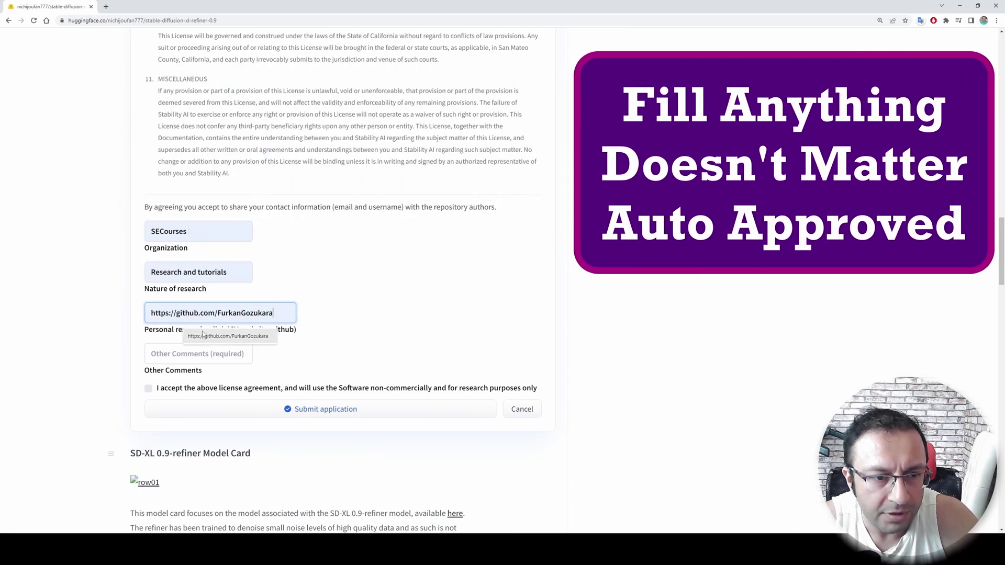
click(203, 337)
click(198, 354)
click(209, 388)
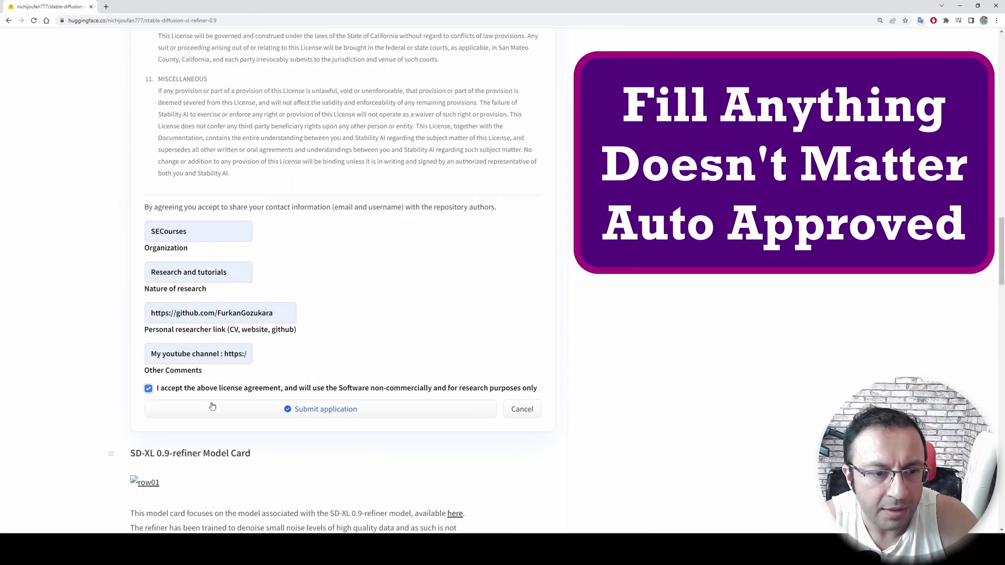
scroll(171, 393, down, 2)
click(244, 334)
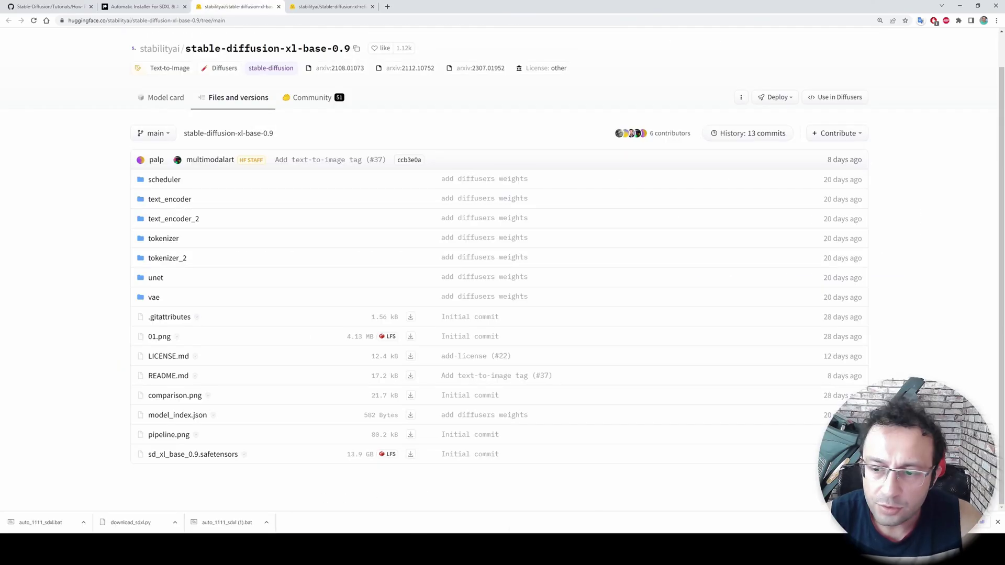
click(998, 522)
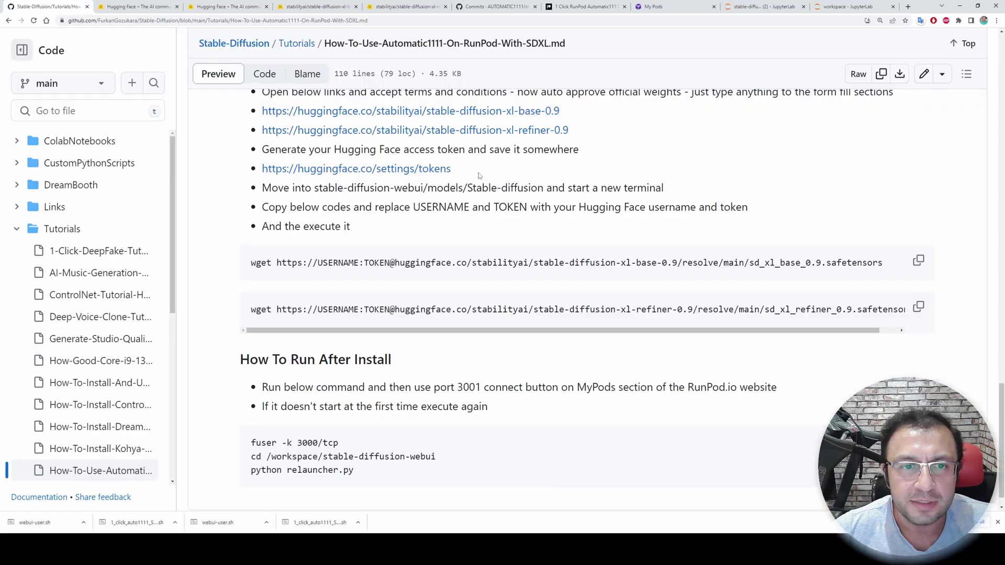
- Generate a new Hugging Face access token named 'testtest'
click(372, 171)
click(354, 452)
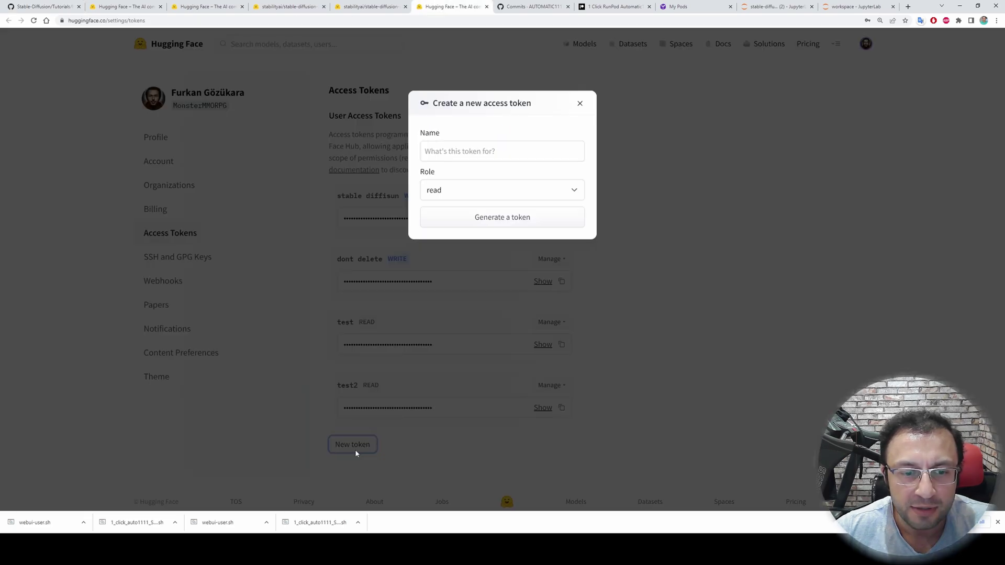
click(446, 150)
text(testtest)
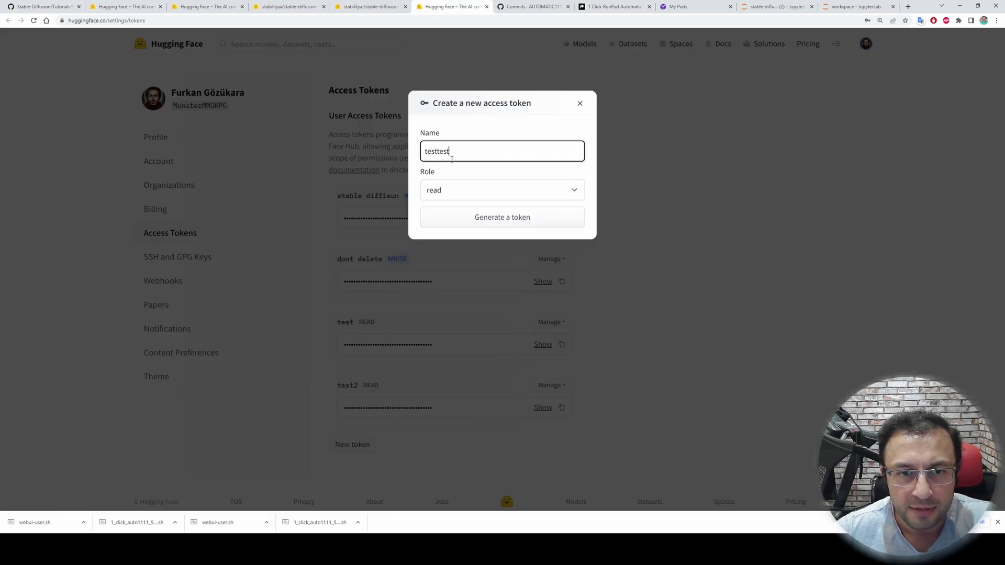
click(485, 217)
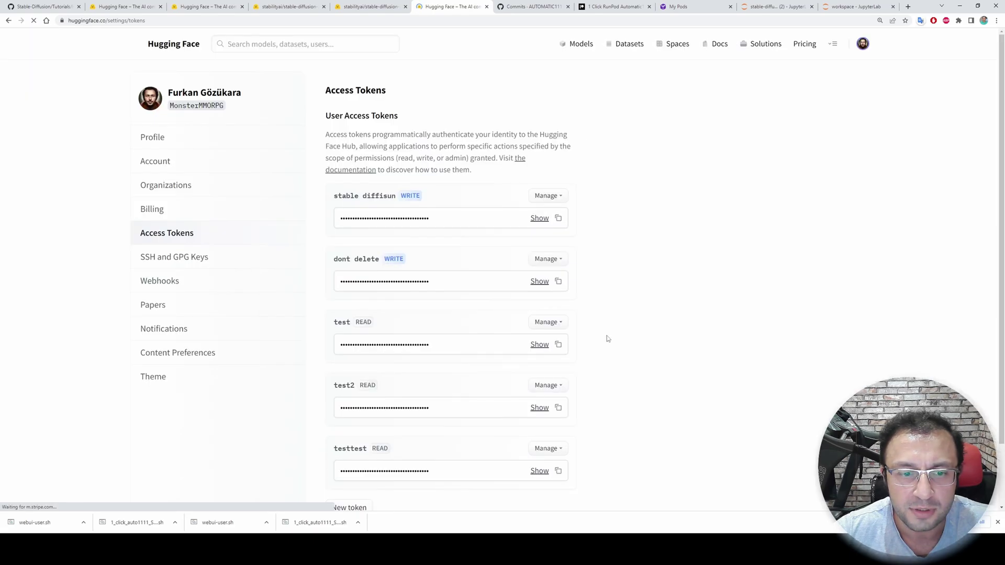
- Copy the testtest token and paste it into Notepad on its own line
scroll(576, 377, down, 1)
click(559, 400)
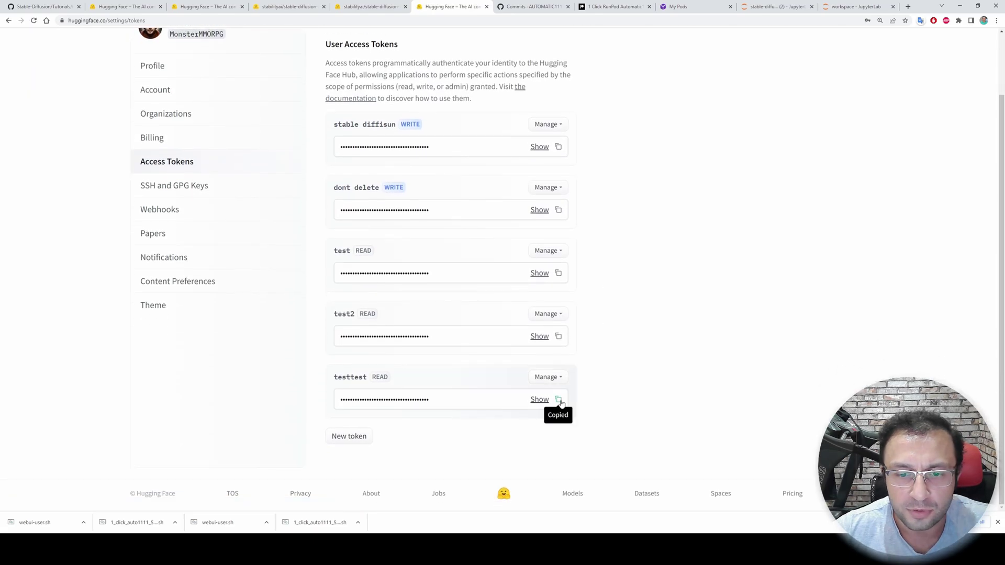
click(665, 529)
key(ctrl+v)
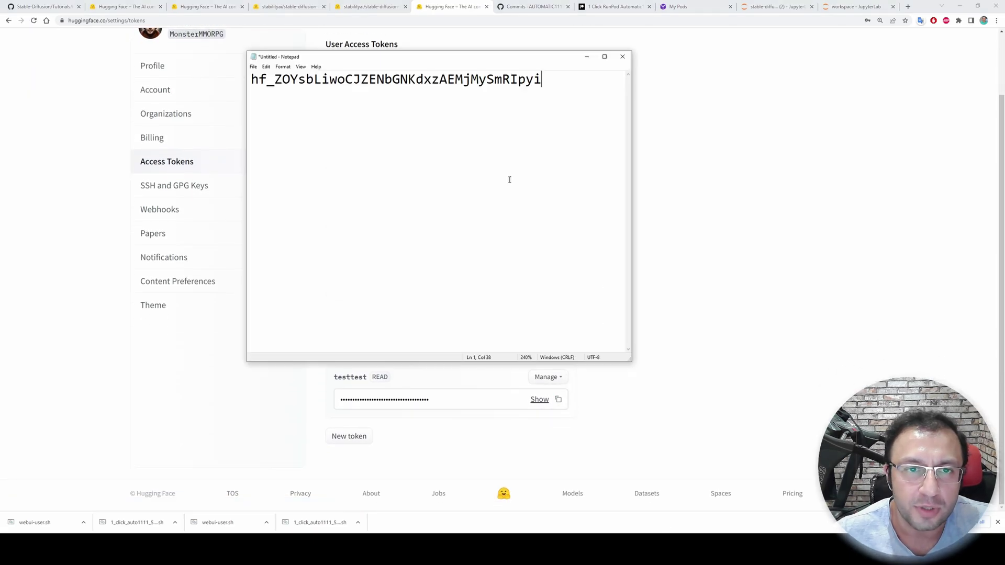
key(Return)
key(Return)
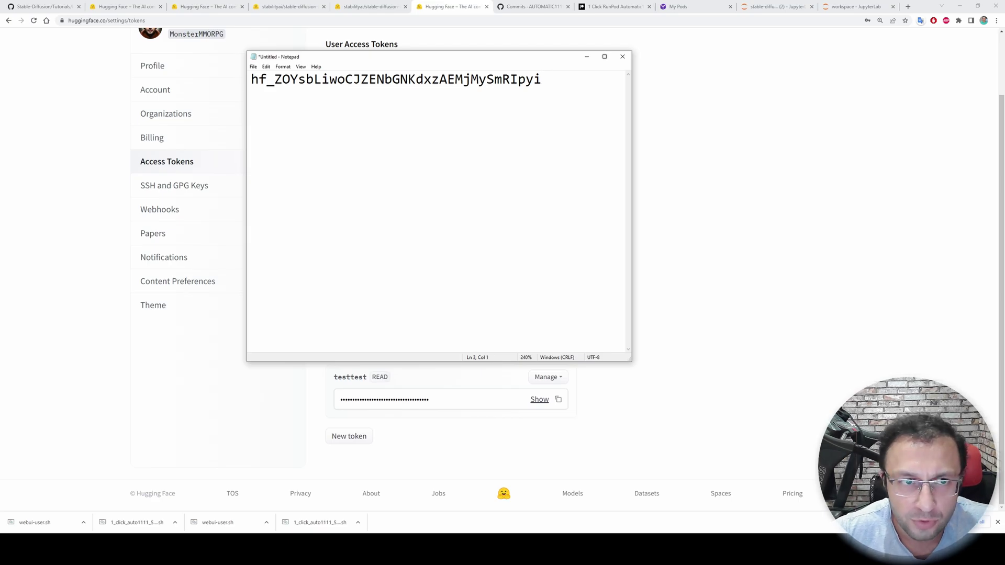
click(44, 6)
- Paste the tutorial's base-model wget command into Notepad and widen the window to fit
click(919, 234)
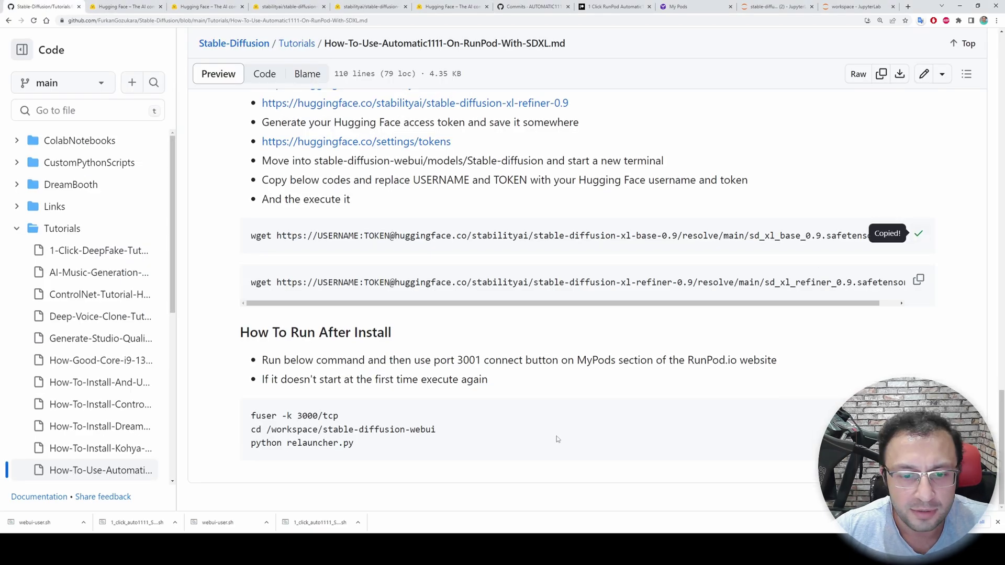
key(alt+Tab)
key(ctrl+v)
drag(637, 222, 708, 221)
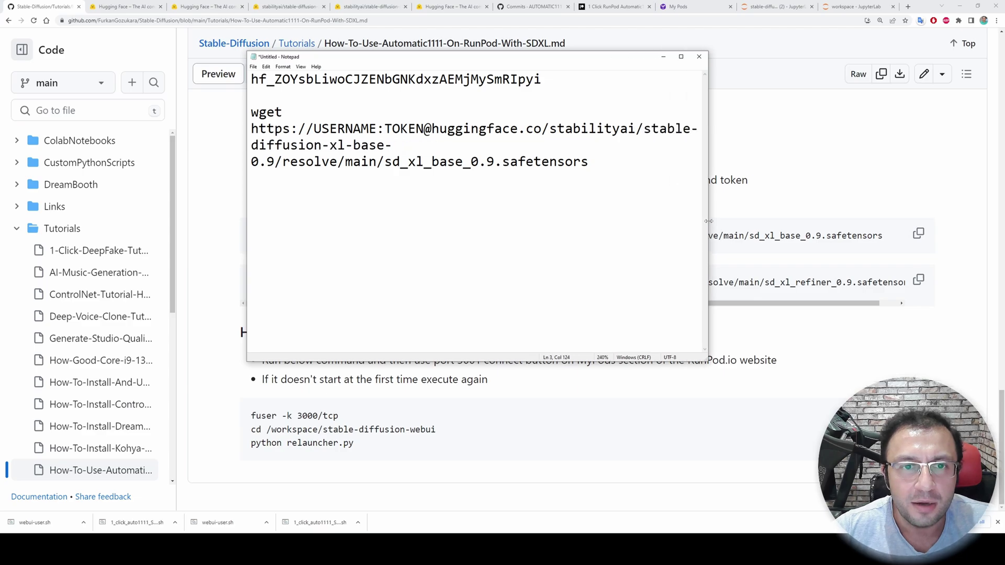
- Replace USERNAME with your Hugging Face username and TOKEN with the saved access token
drag(376, 130, 316, 130)
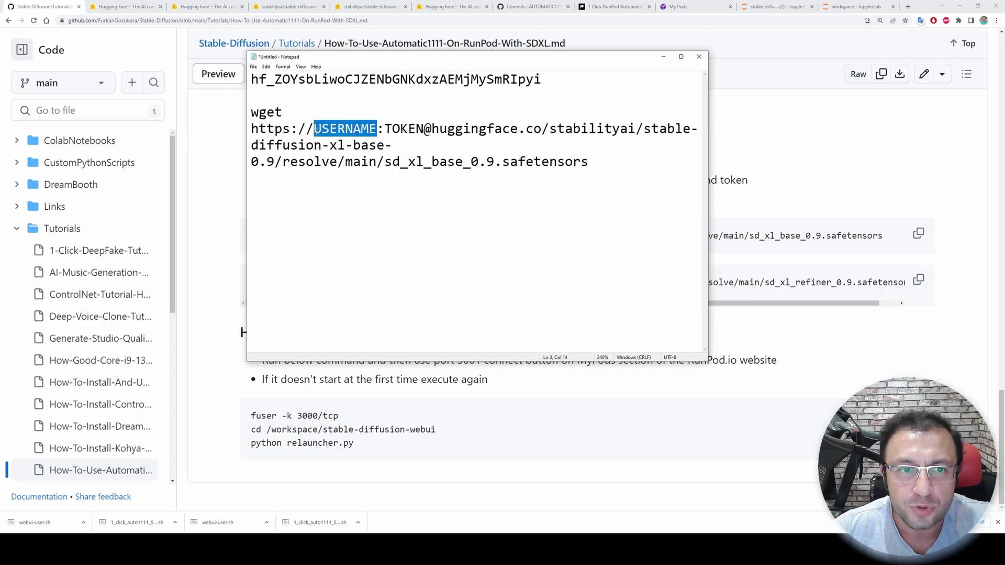
text(MonsterMM)
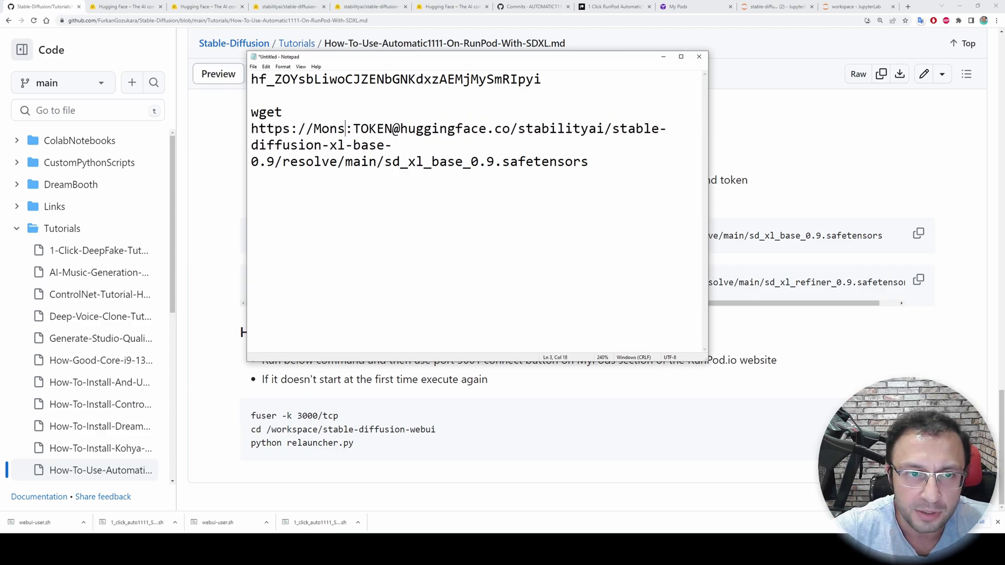
key(BackSpace)
key(BackSpace)
key(BackSpace)
text(rMMORPG)
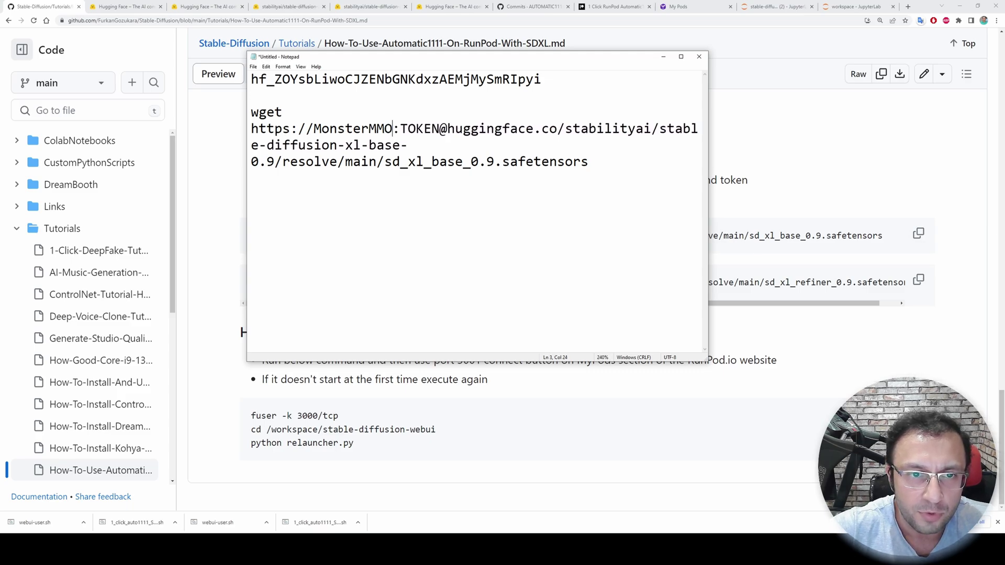
double_click(461, 79)
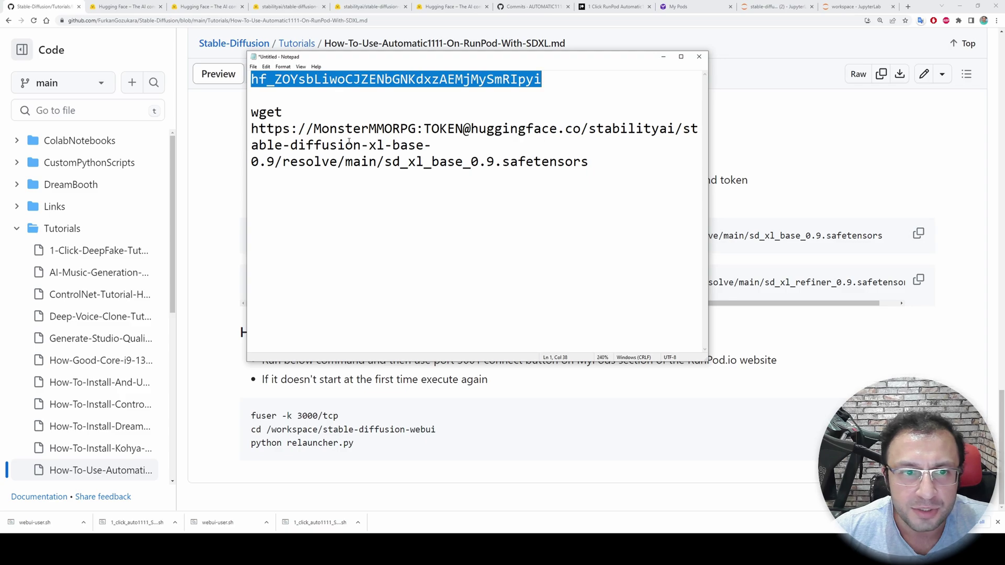
double_click(460, 129)
key(ctrl+v)
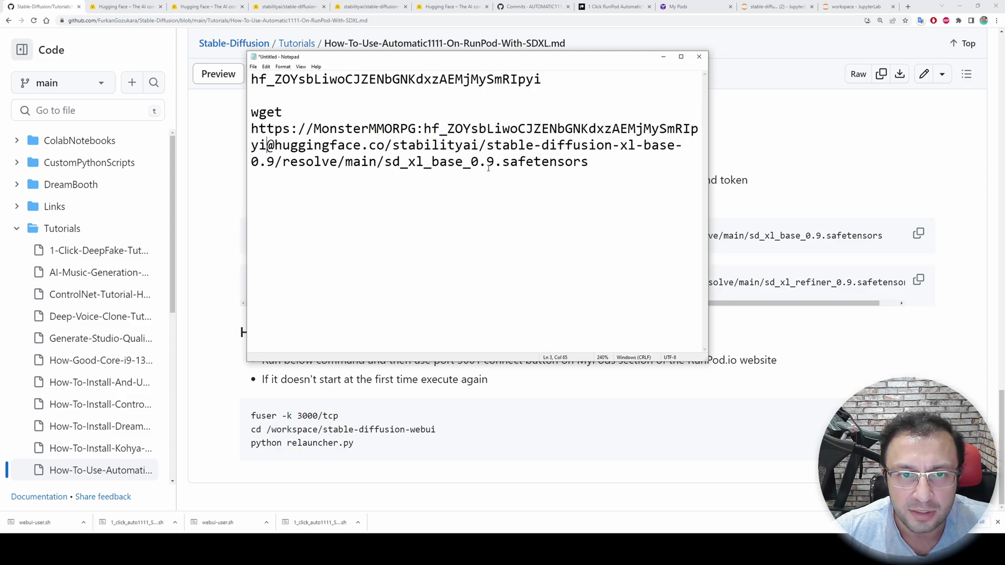
drag(610, 161, 239, 115)
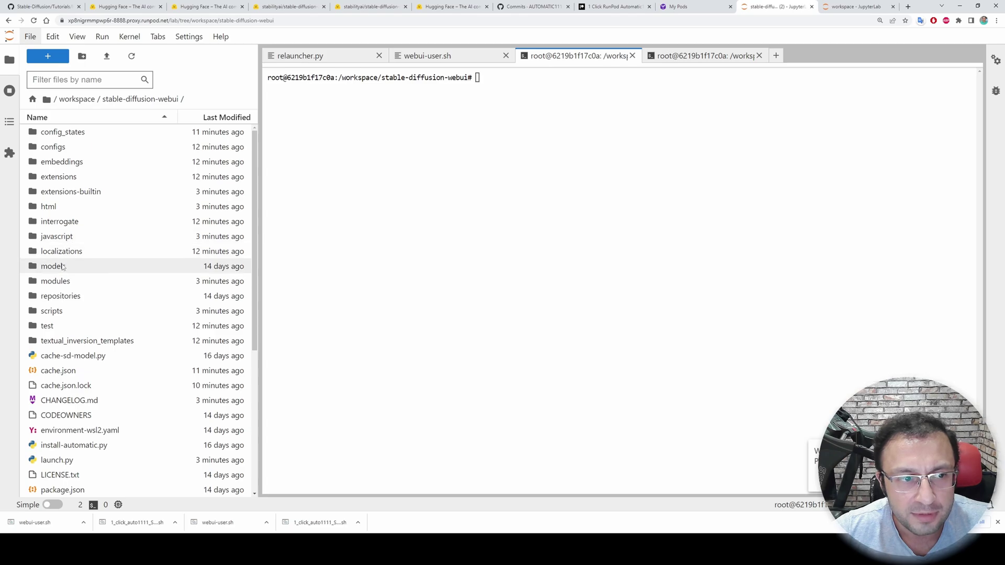
- In models/Stable-diffusion, run the completed wget command to download sd_xl_base_0.9.safetensors
click(66, 266)
double_click(66, 267)
double_click(78, 295)
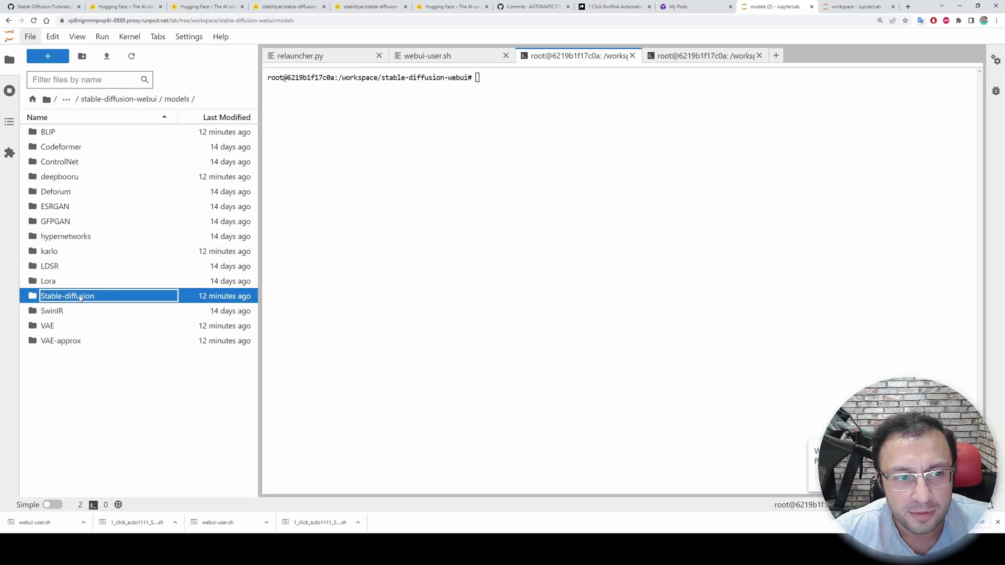
click(48, 58)
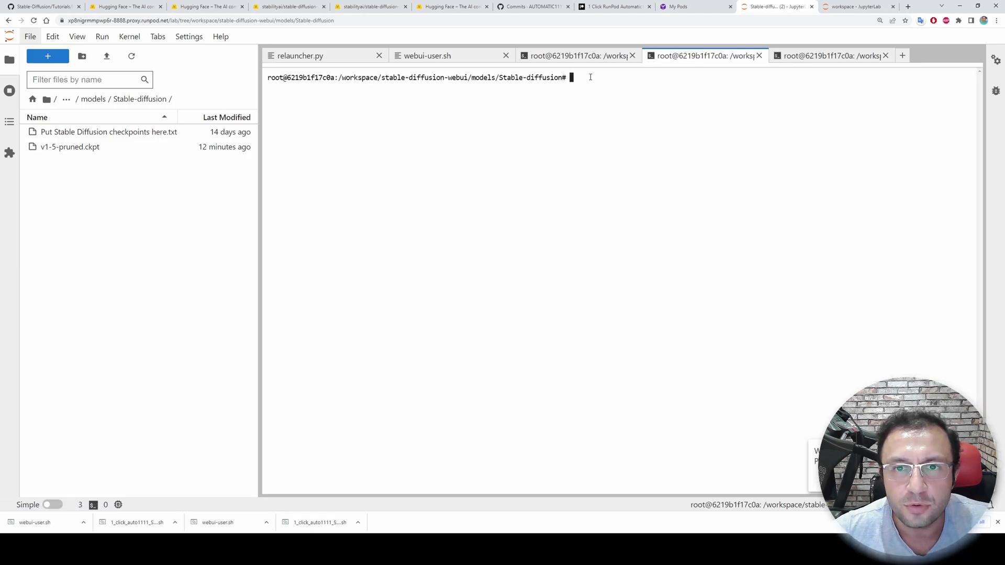
key(ctrl+v)
key(Return)
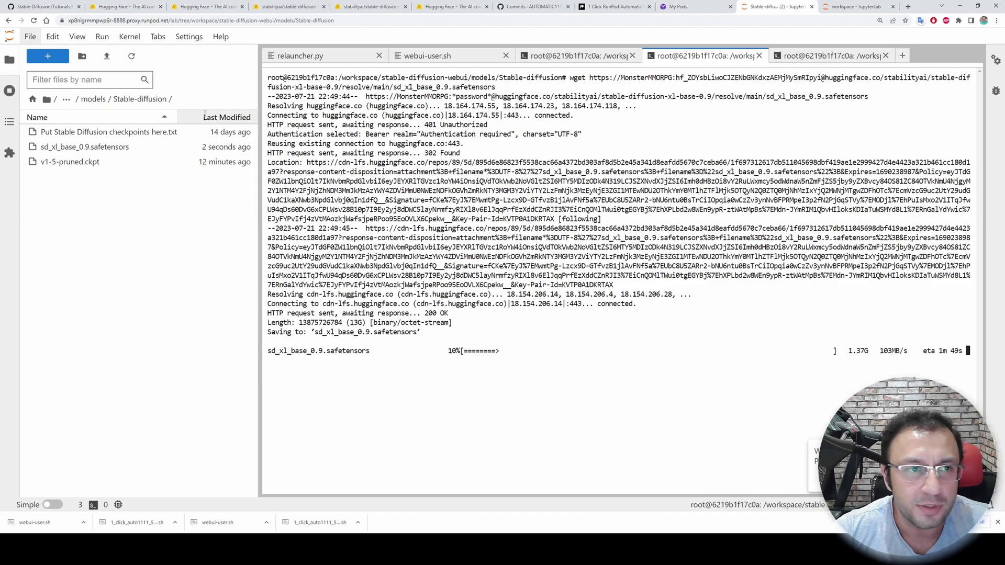
click(26, 4)
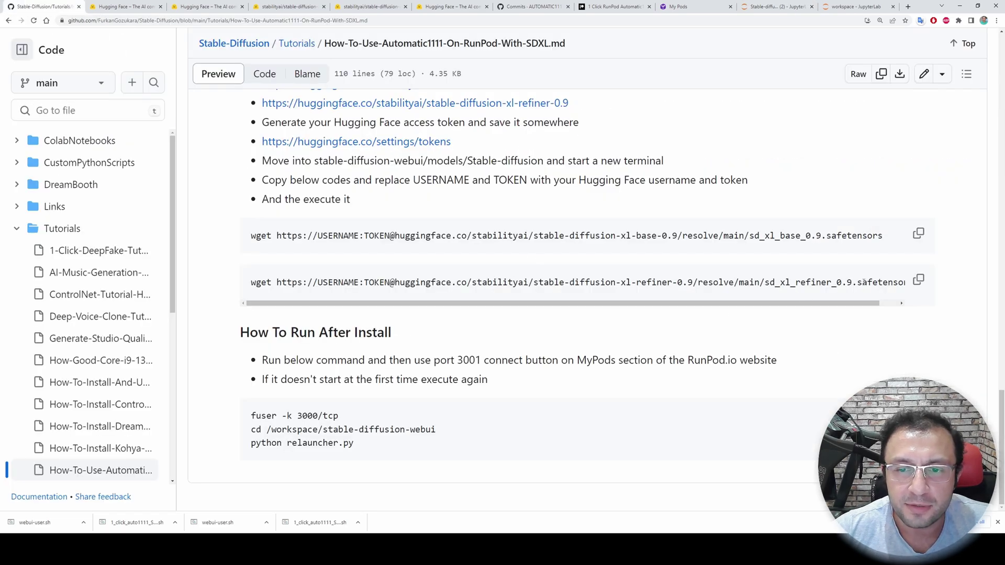
- Paste the refiner wget command into Notepad below the base-model command
click(918, 280)
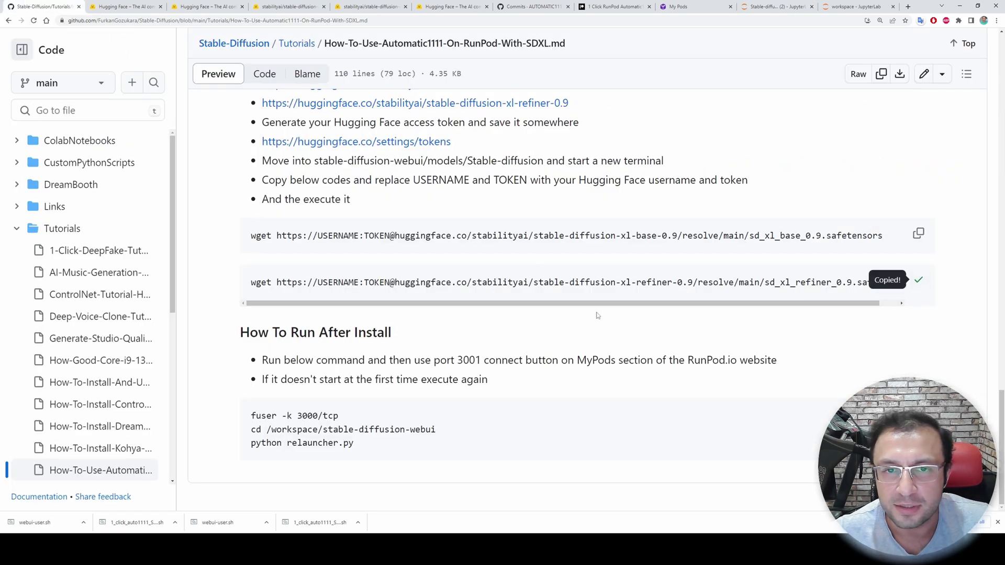
key(alt+Tab)
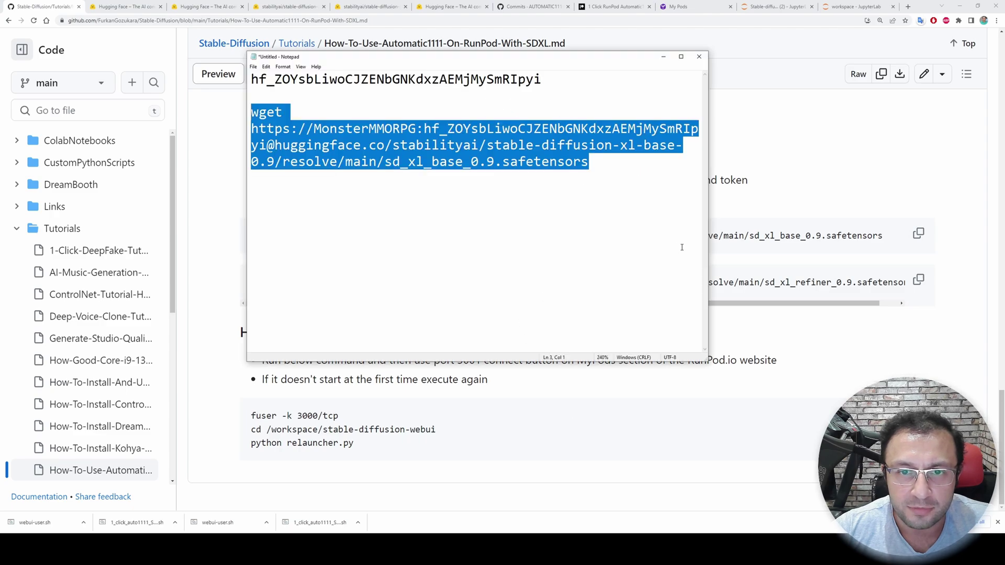
click(659, 246)
key(Return)
key(Return)
key(ctrl+v)
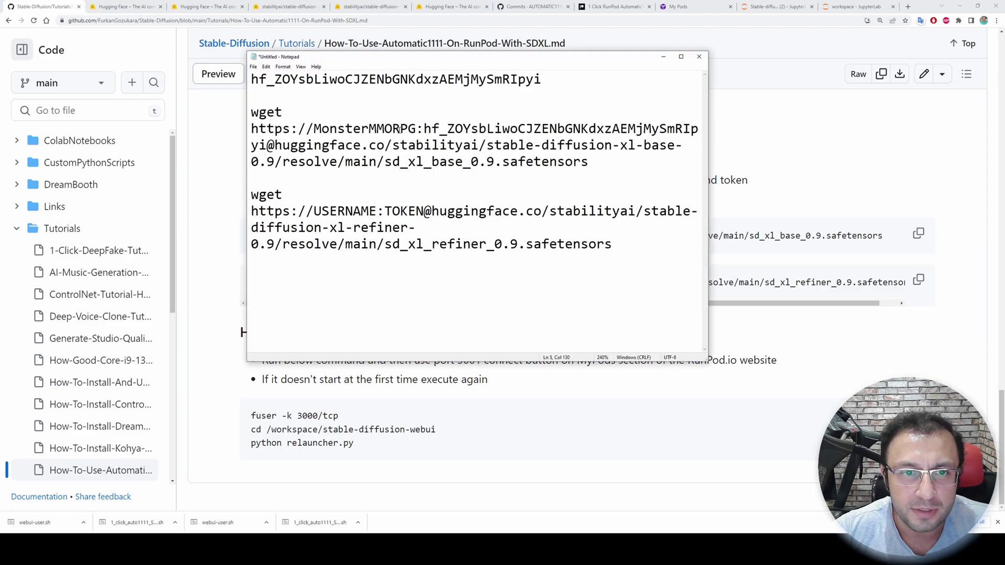
- Fill the refiner URL's USERNAME and TOKEN placeholders with your username and token, then copy the command
drag(417, 129, 314, 128)
drag(381, 212, 314, 211)
key(ctrl+v)
key(ctrl+Home)
key(shift+End)
key(ctrl+c)
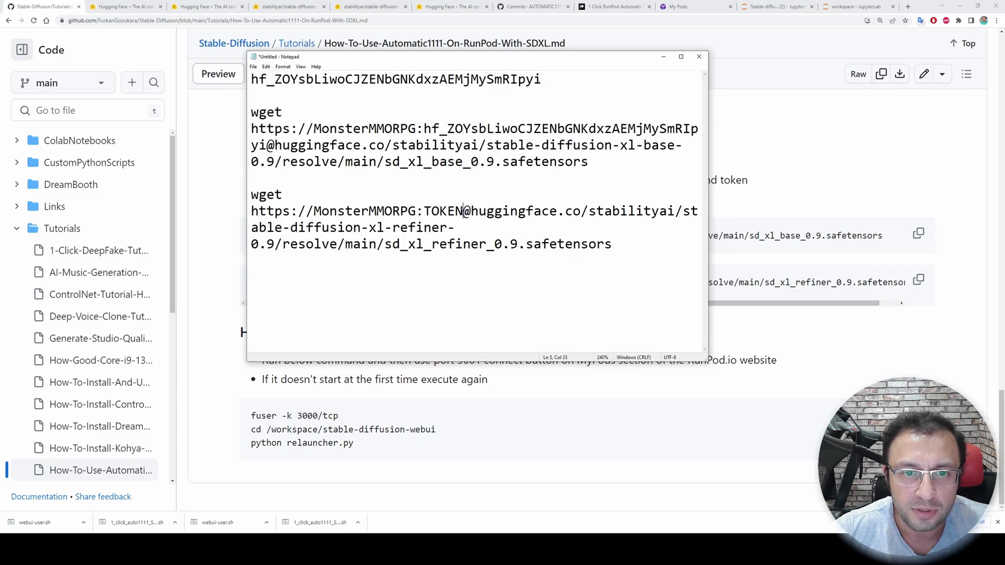
drag(464, 211, 424, 212)
key(ctrl+v)
drag(676, 244, 251, 194)
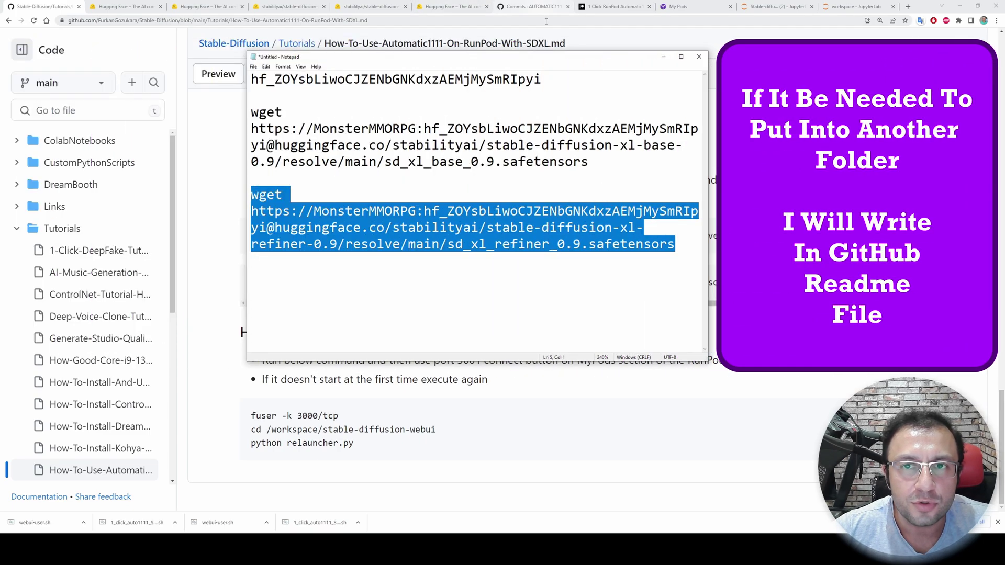
click(779, 6)
- Run the refiner wget command in a new terminal to download sd_xl_refiner_0.9.safetensors
click(48, 56)
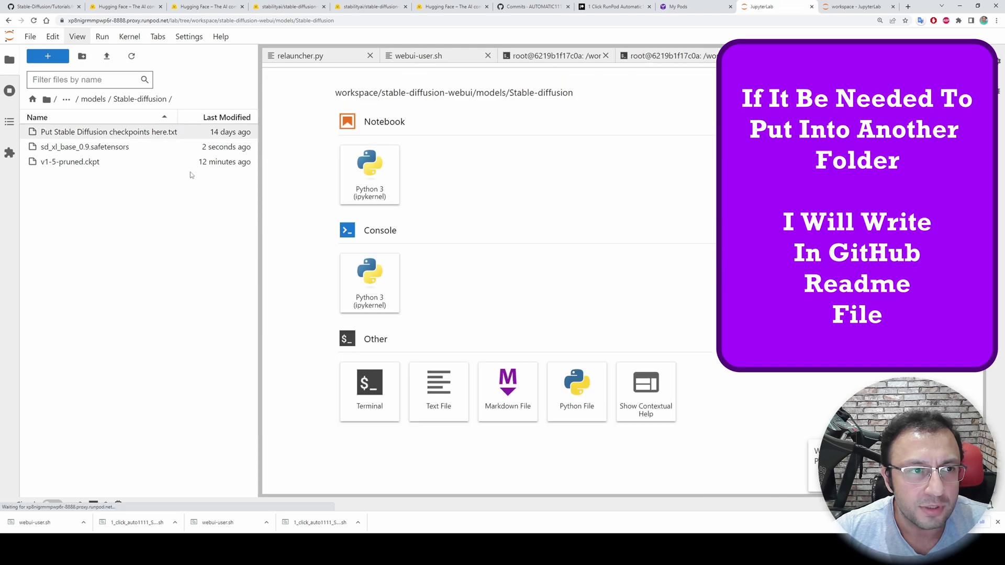
click(369, 388)
key(ctrl+v)
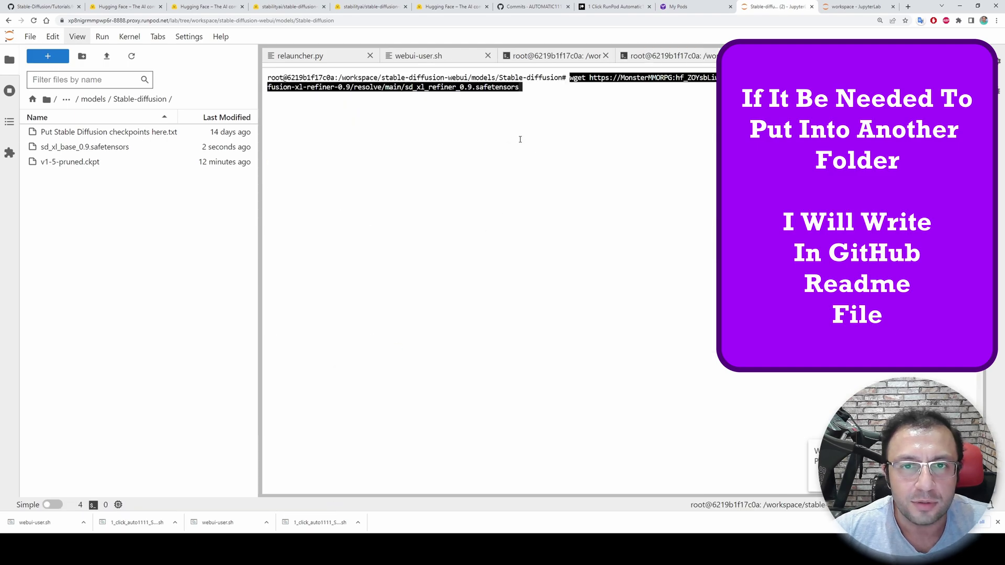
key(Return)
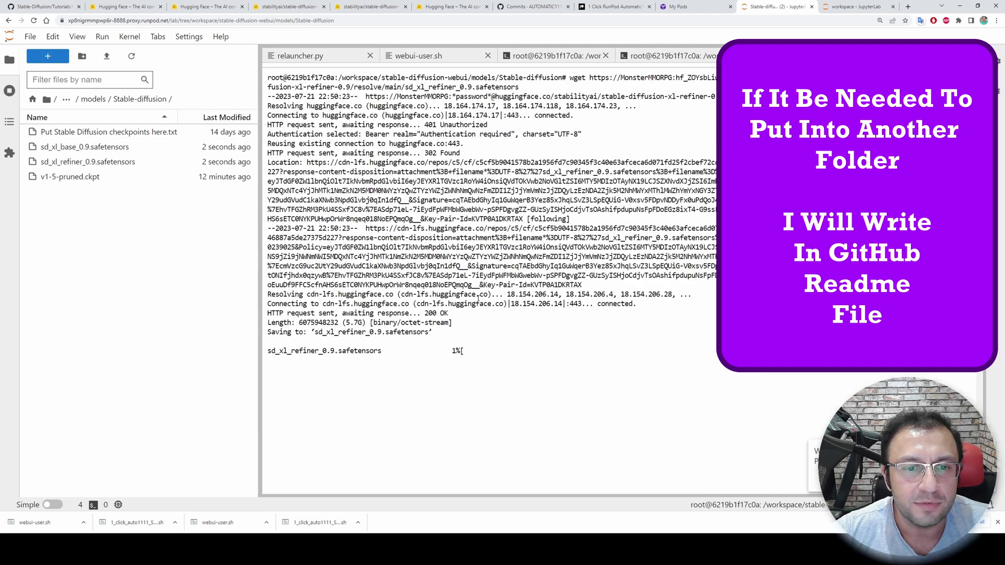
key(ctrl+1)
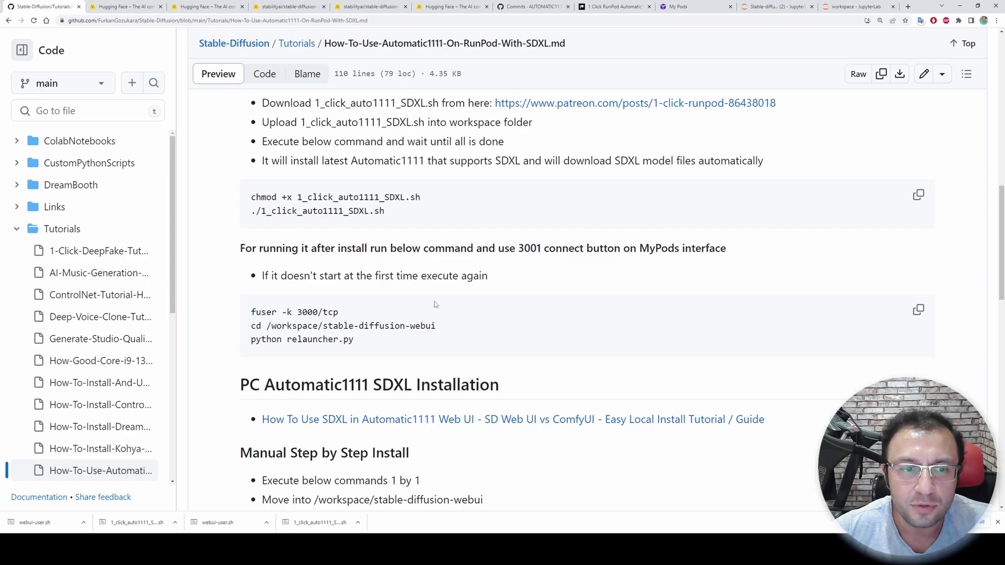
- Run the fuser, cd and relauncher.py commands in a new workspace terminal to relaunch the web UI
click(919, 309)
scroll(511, 453, down, 10)
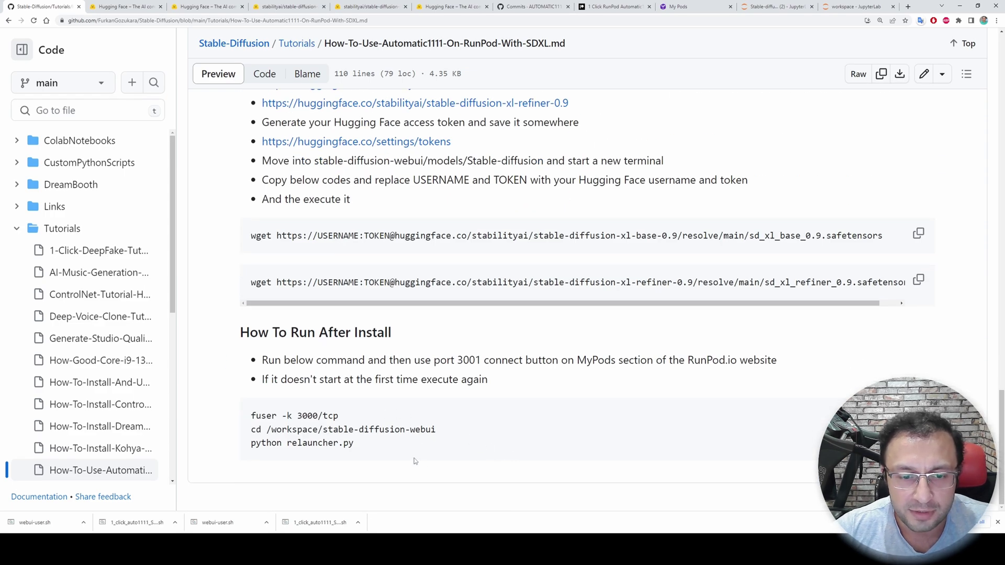
key(ctrl+shift+Tab)
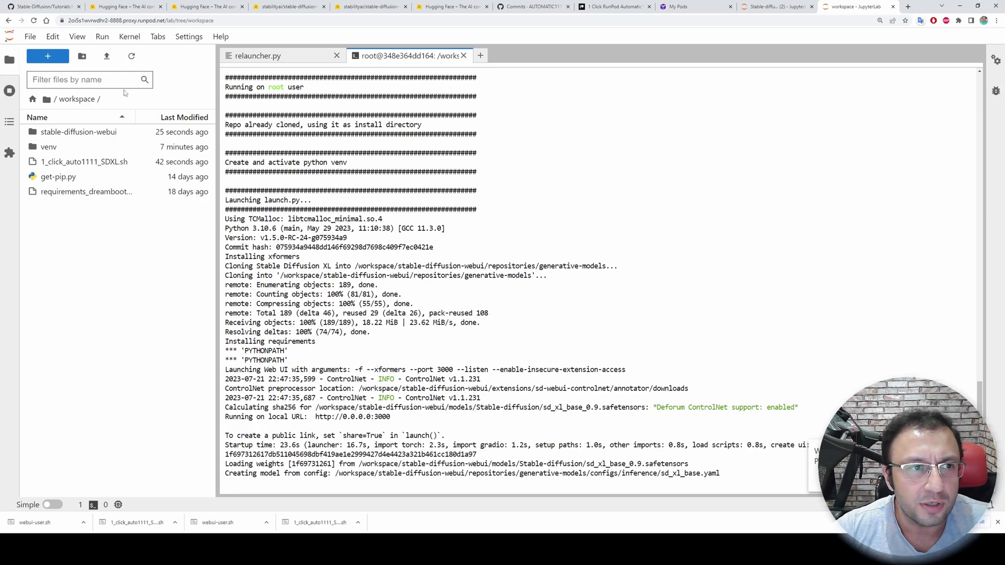
click(50, 58)
click(338, 407)
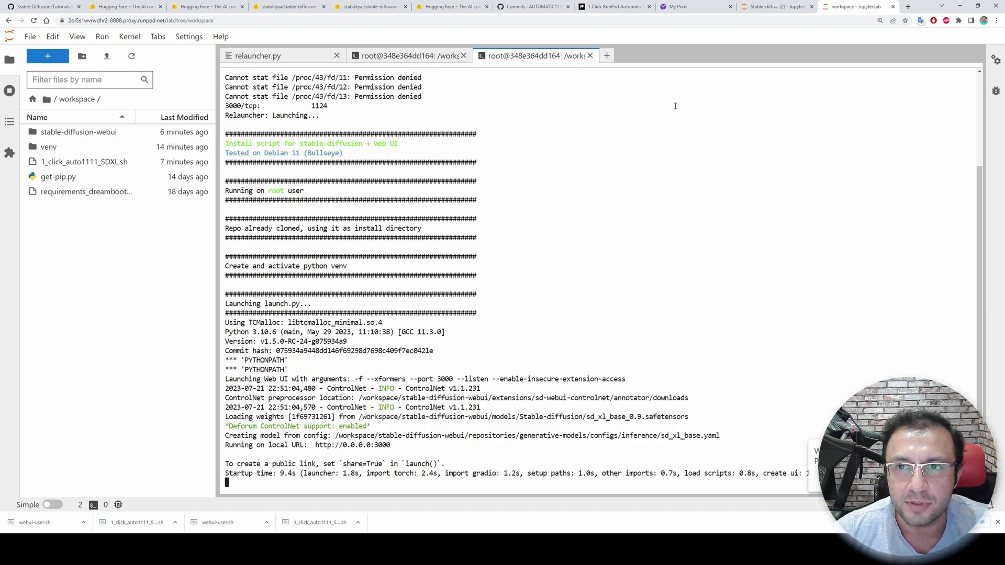
click(704, 6)
- Open the 1 click installer pod's web UI via HTTP Service on port 3001
key(Escape)
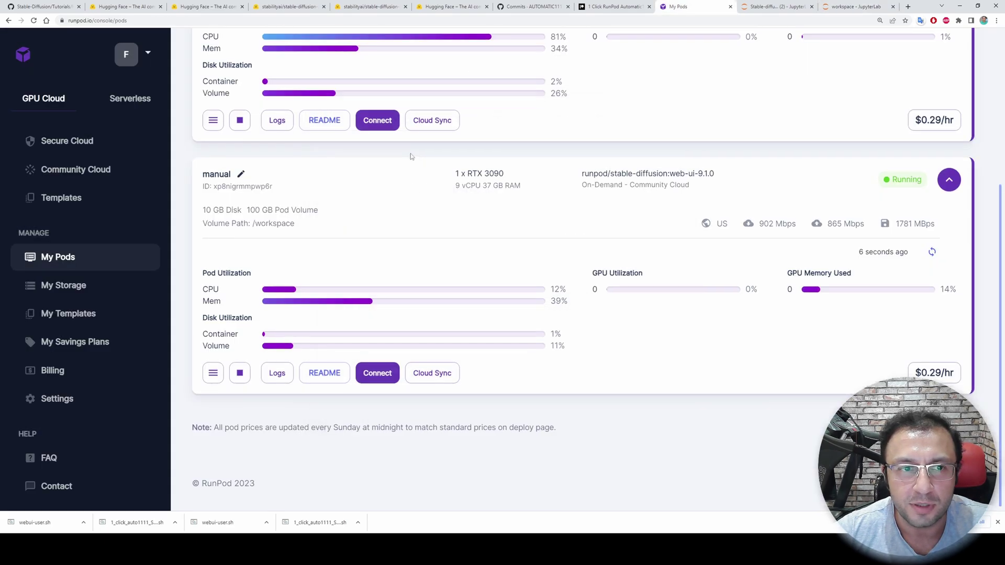
scroll(409, 171, up, 2)
click(376, 315)
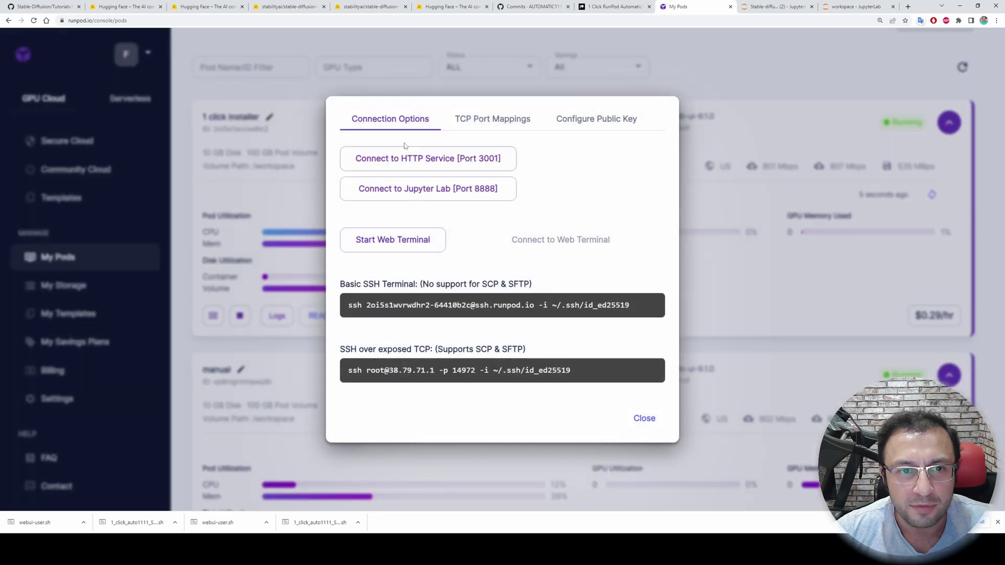
click(423, 166)
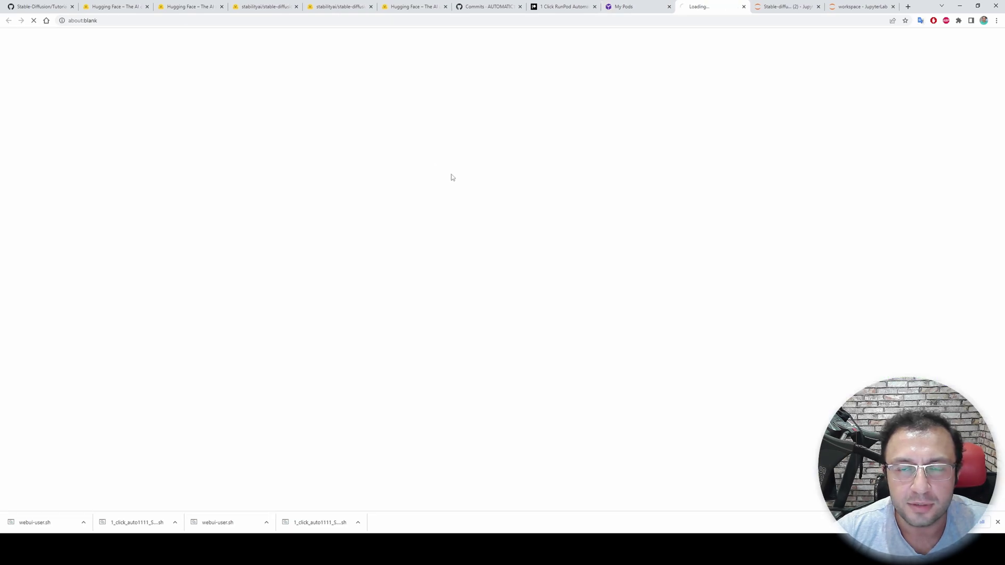
- Keep page zoom at 175%, ignore the bad scale warning, and return to the GitHub tutorial
key(ctrl+minus)
key(ctrl+minus)
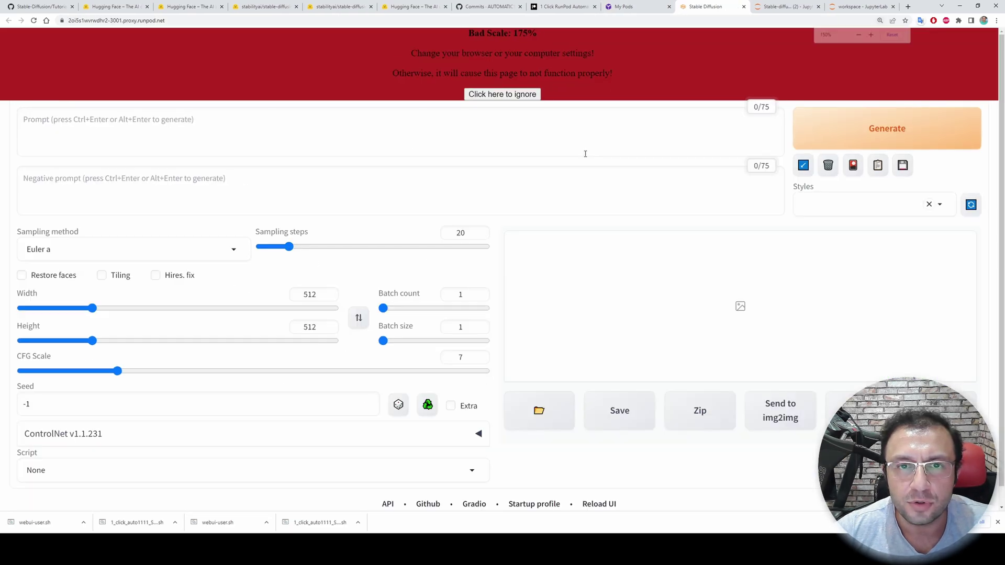
key(ctrl+plus)
key(ctrl+plus)
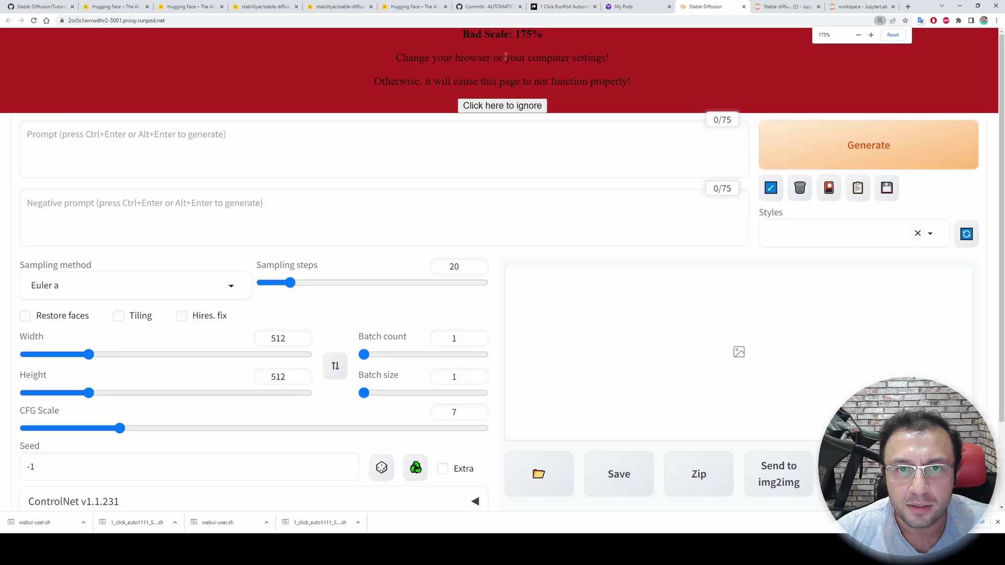
click(501, 107)
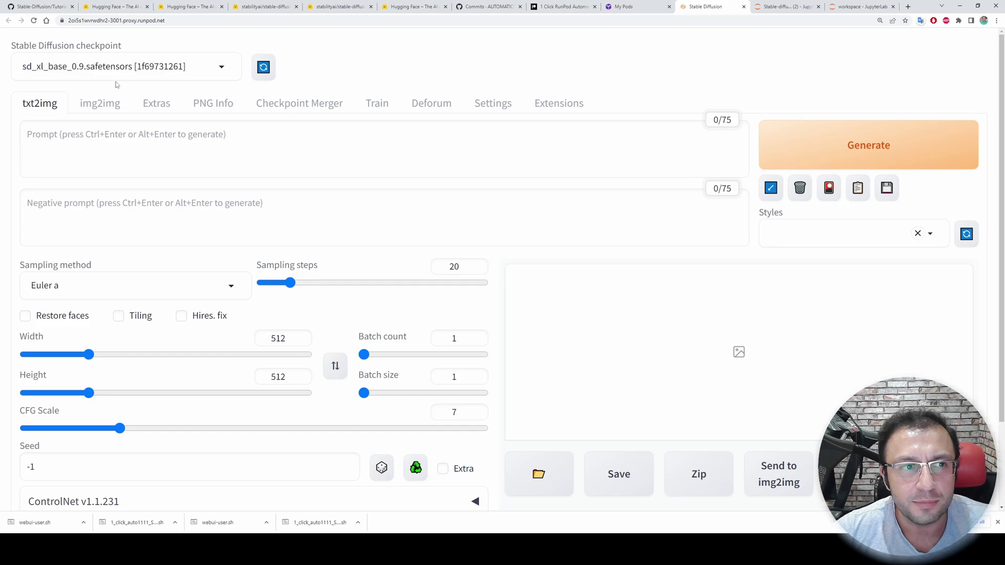
key(ctrl+1)
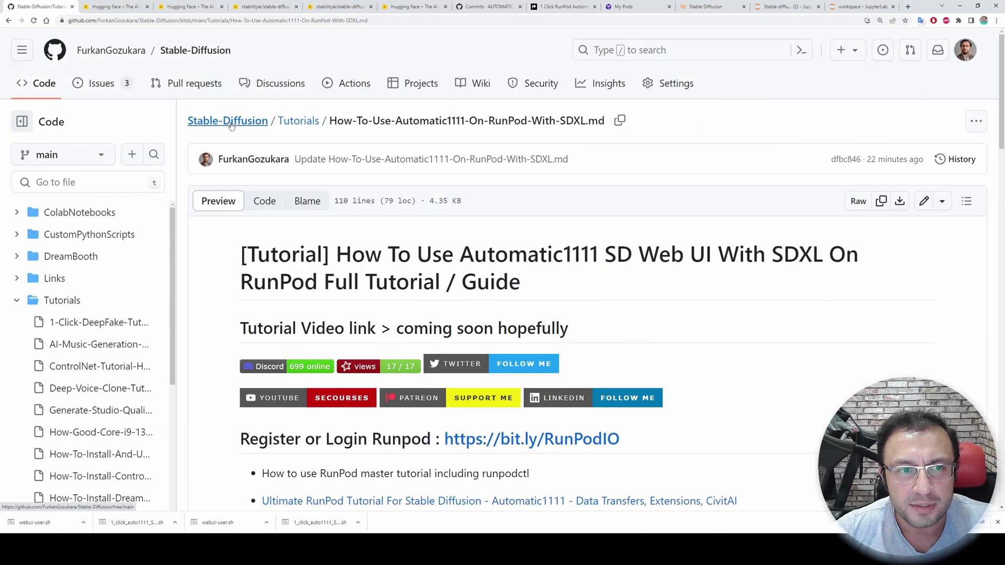
- Open Amazing-Prompts-List-For-Stable-Diffusion.md from the Stable-Diffusion repository
click(238, 124)
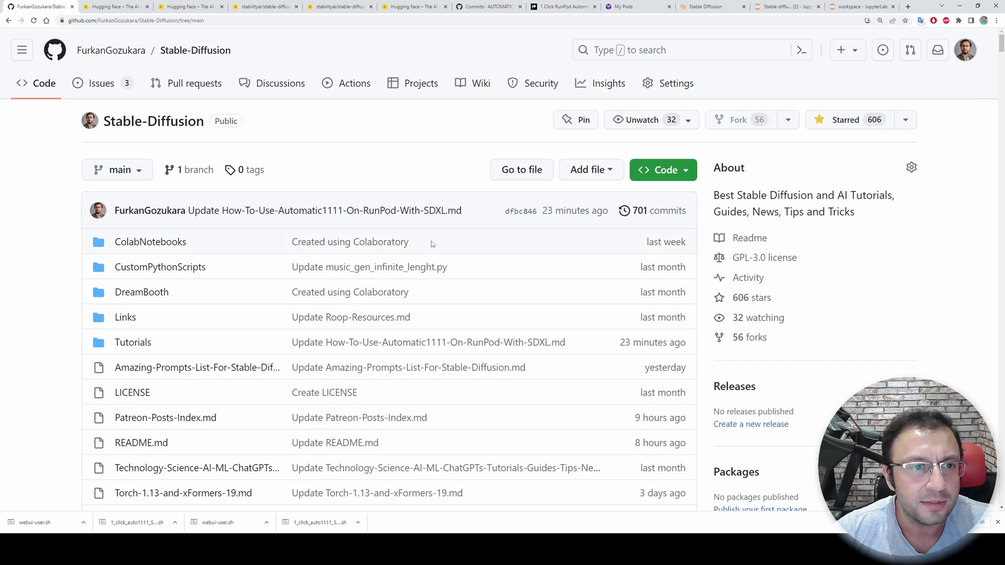
scroll(433, 244, down, 3)
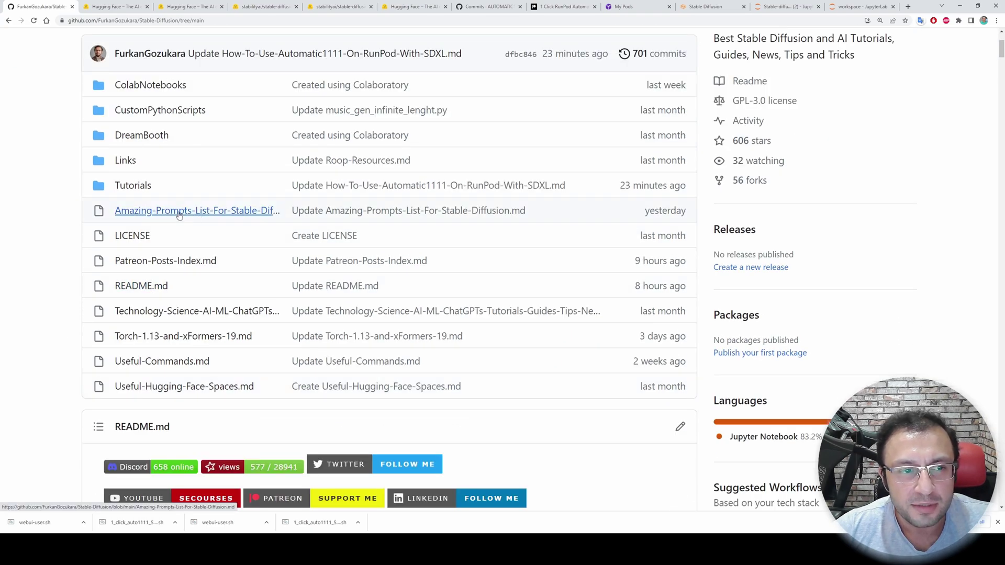
click(202, 217)
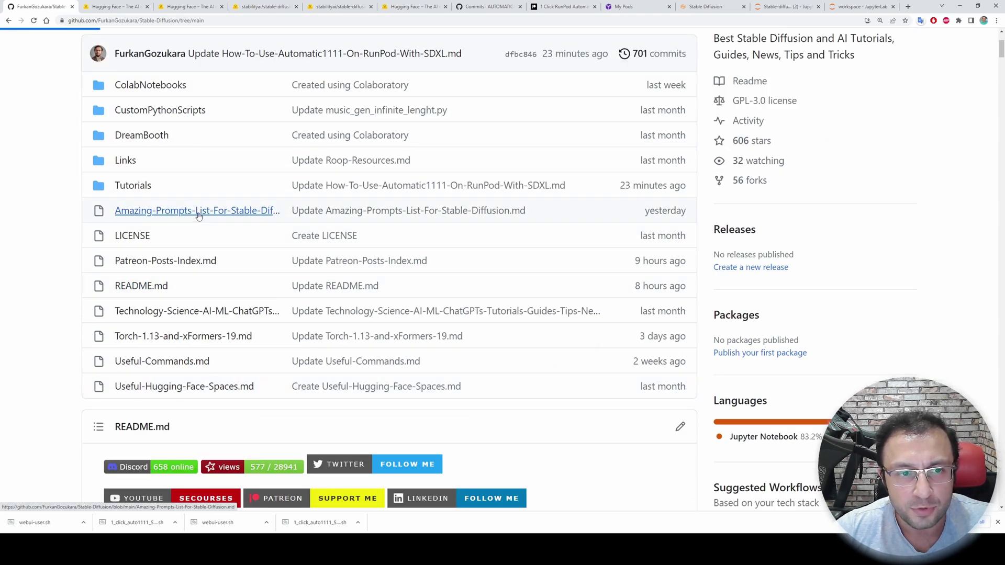
- Select and copy the warrior-with-dragons positive and negative prompts
scroll(602, 262, down, 10)
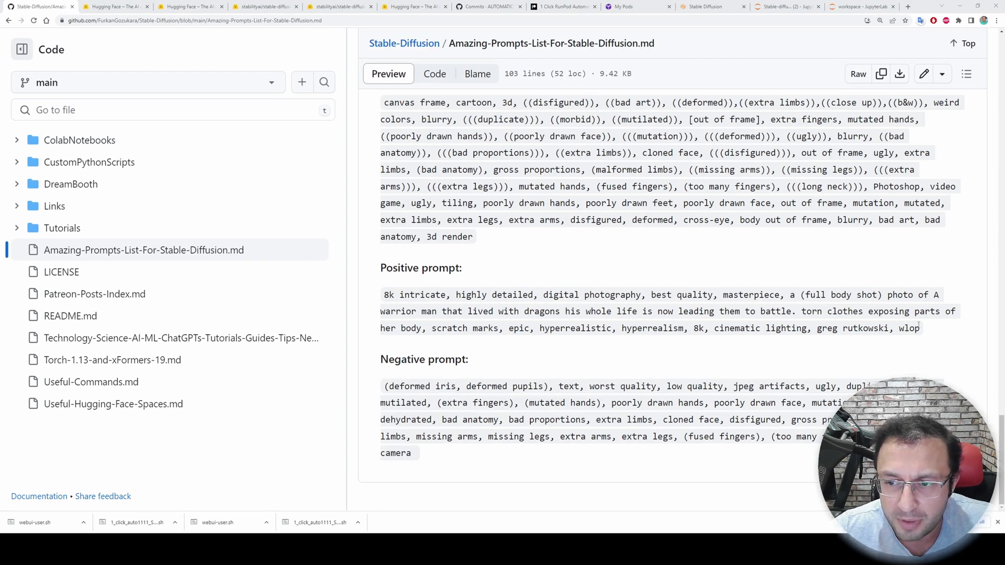
drag(923, 333, 382, 287)
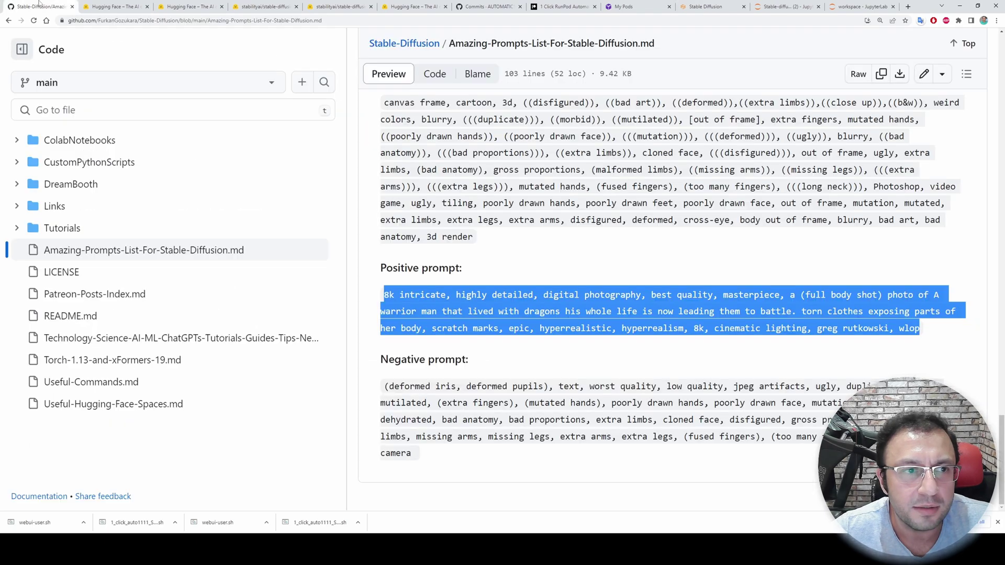
drag(438, 453, 382, 388)
click(764, 7)
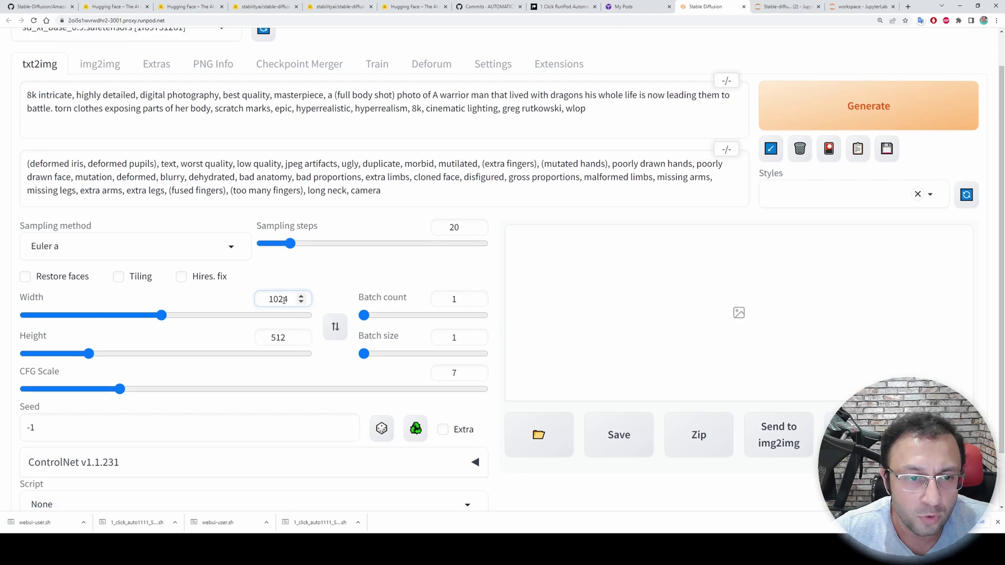
- Set Height to 1024 and start generating the warrior-with-dragons image
double_click(278, 338)
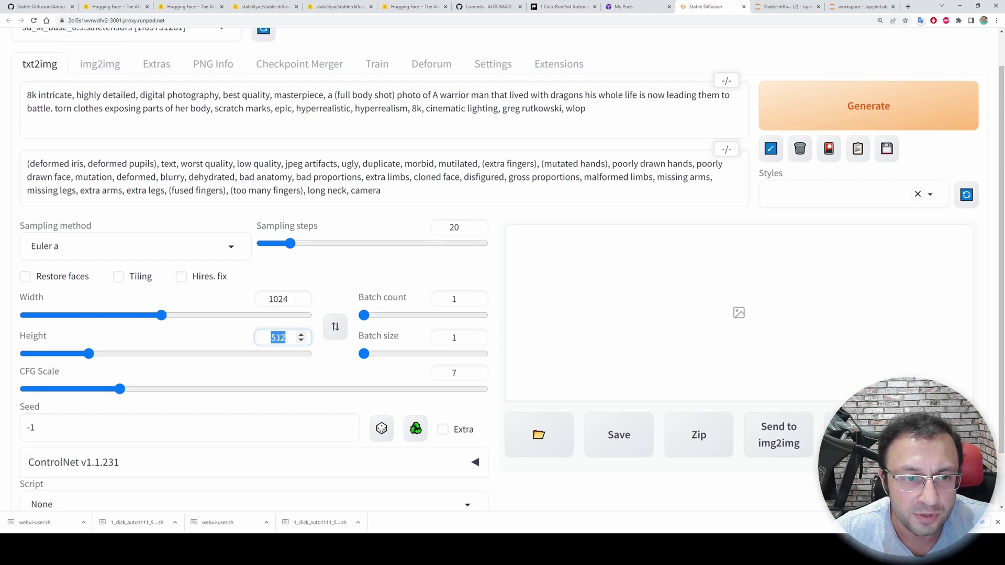
text(1024)
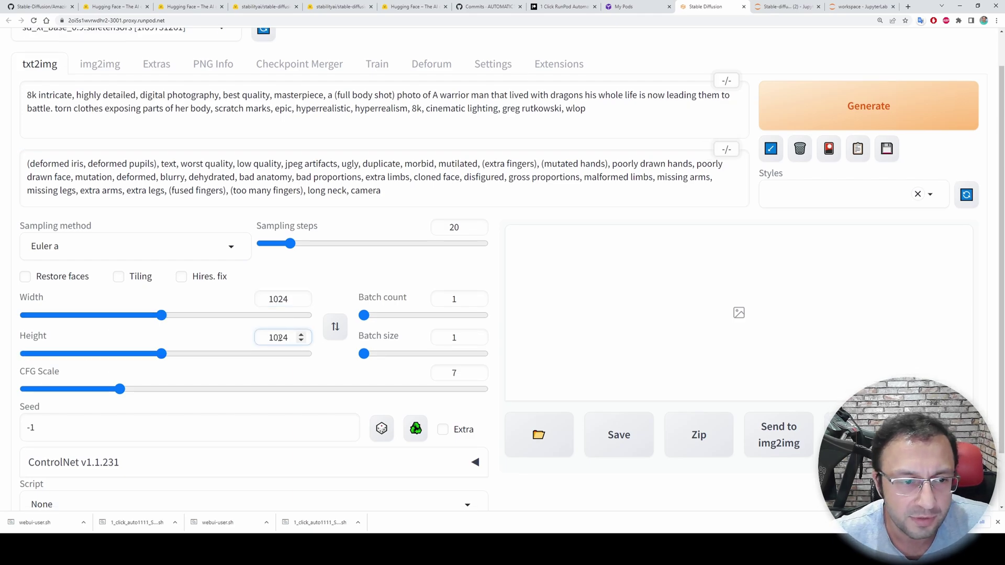
scroll(329, 266, up, 1)
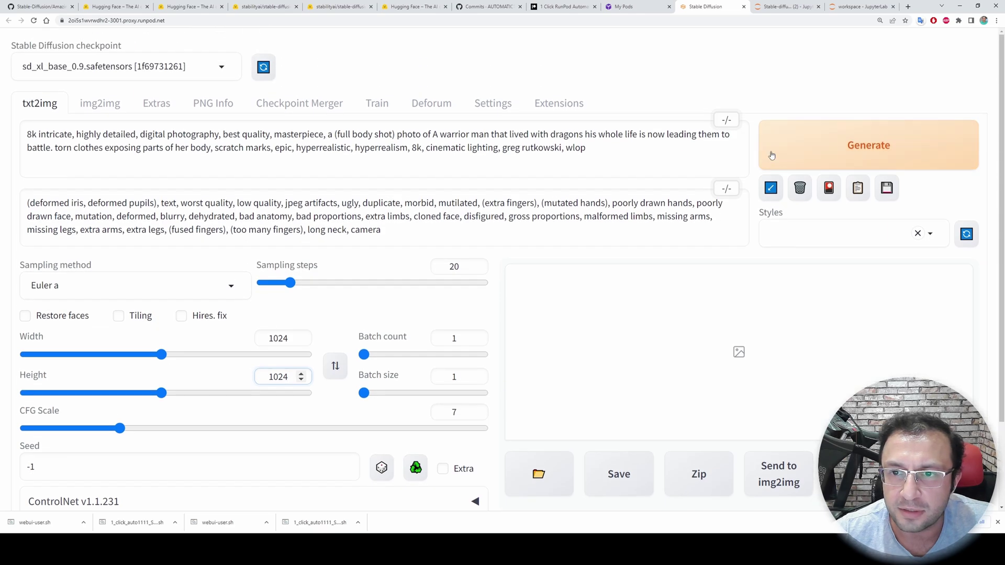
click(848, 145)
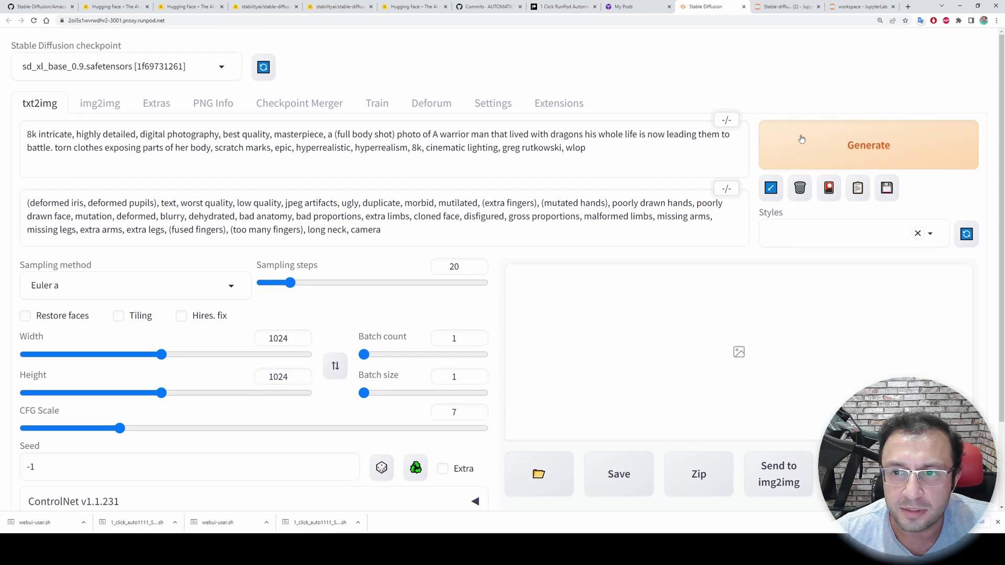
click(861, 6)
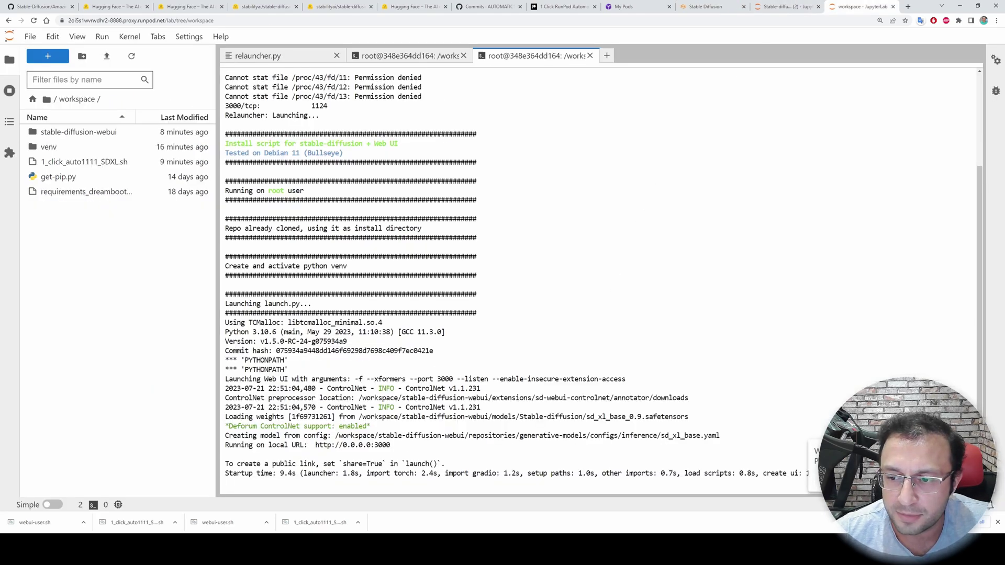
- Check the launch log, then confirm the 1 click installer pod runs at 100% CPU, 71% memory
click(607, 56)
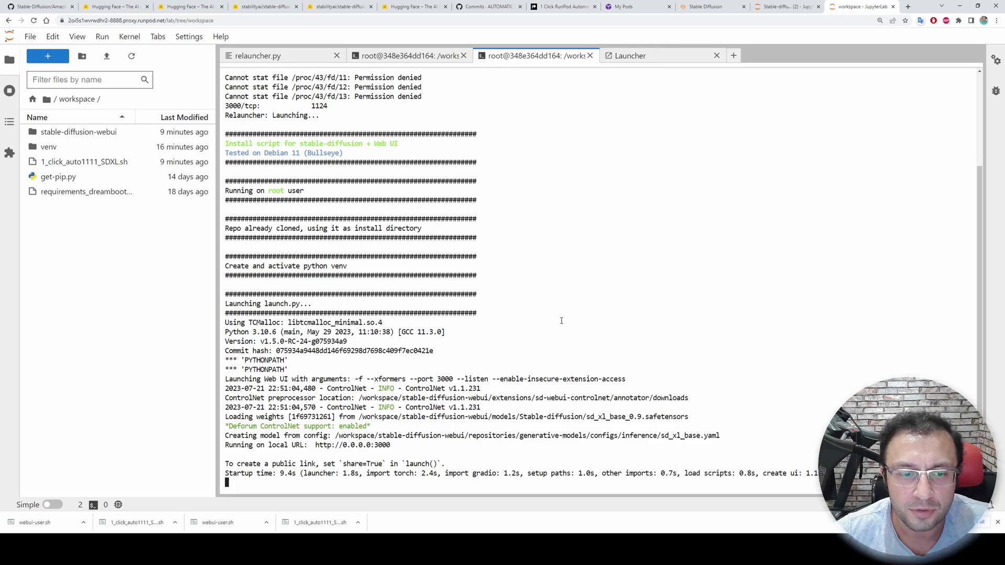
key(Return)
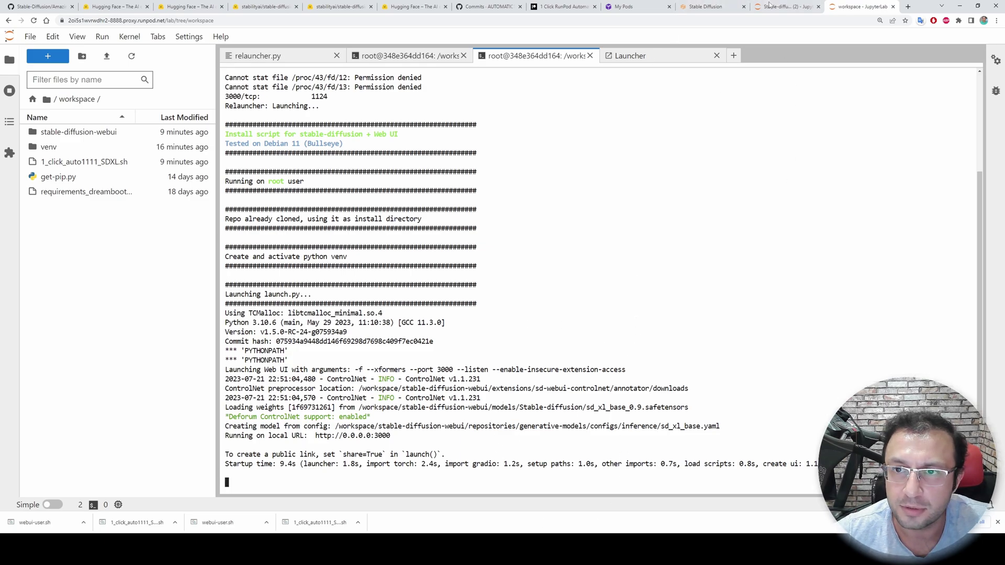
click(626, 7)
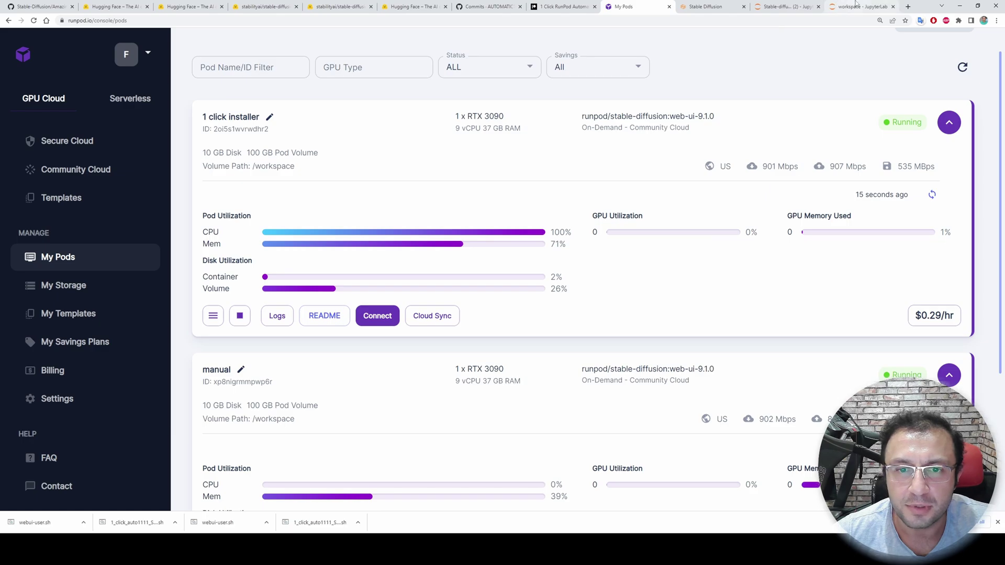
click(859, 7)
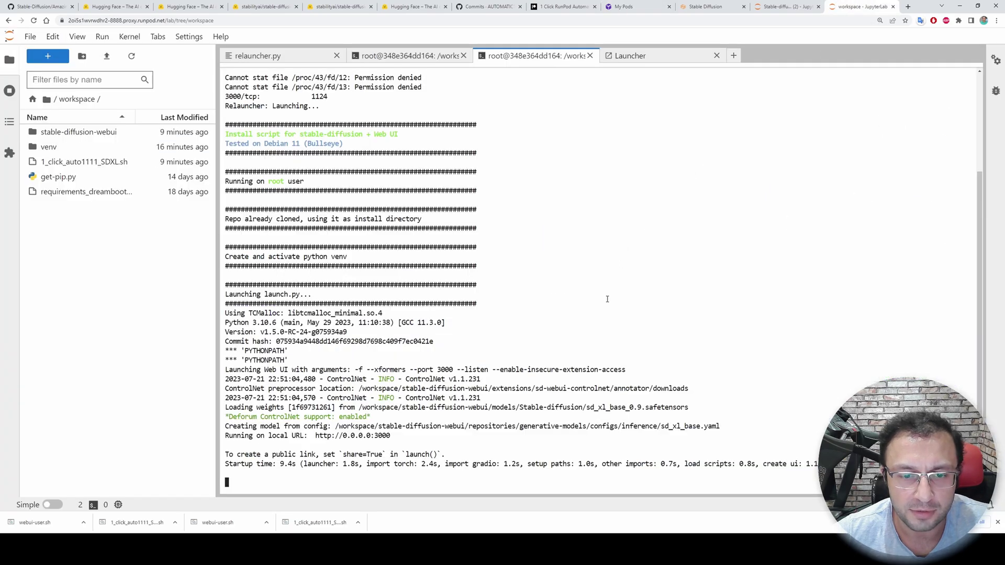
click(636, 6)
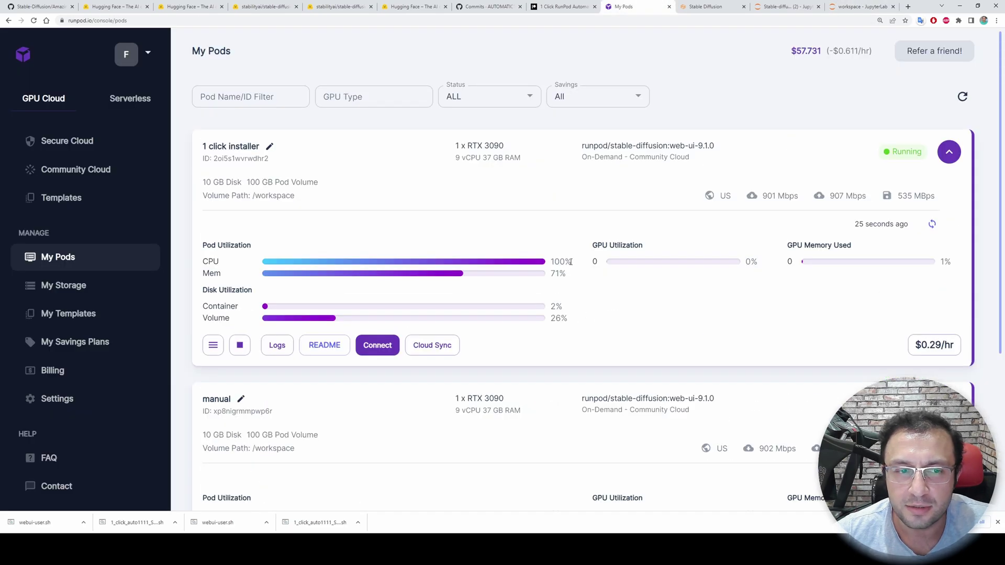
drag(582, 263, 553, 262)
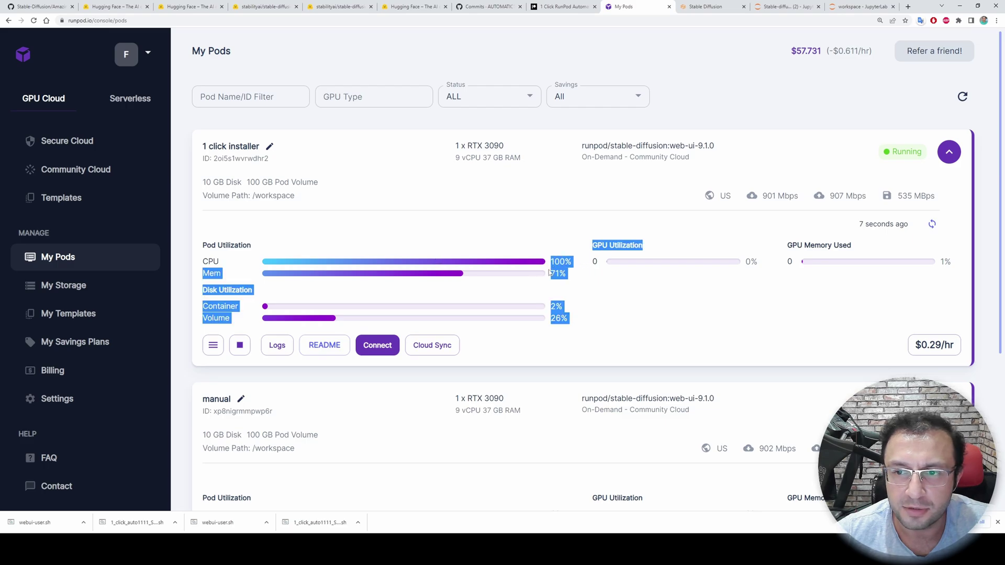
click(551, 288)
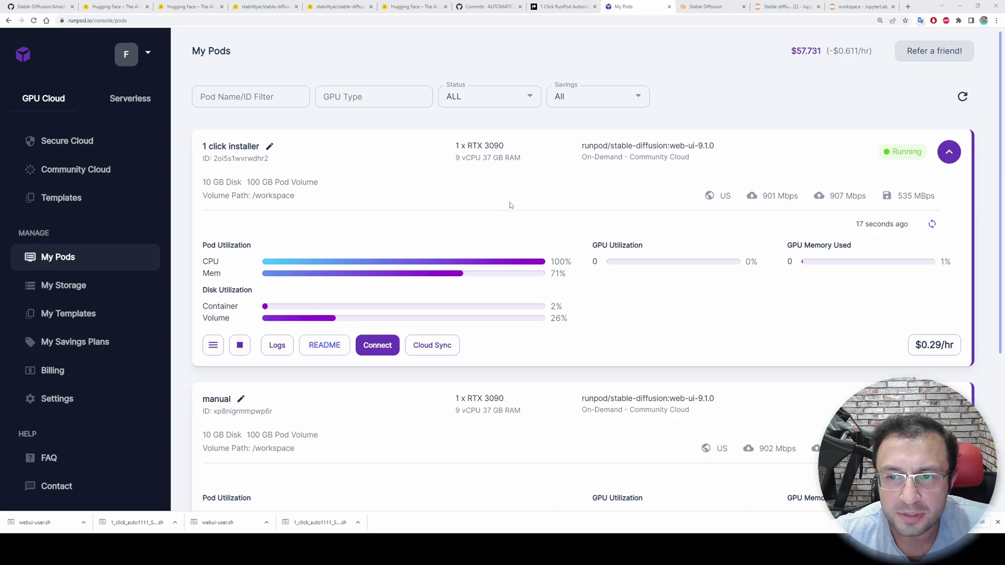
- Attempt stopping a pod, then view the 1 click installer pod's logs
click(240, 345)
click(565, 343)
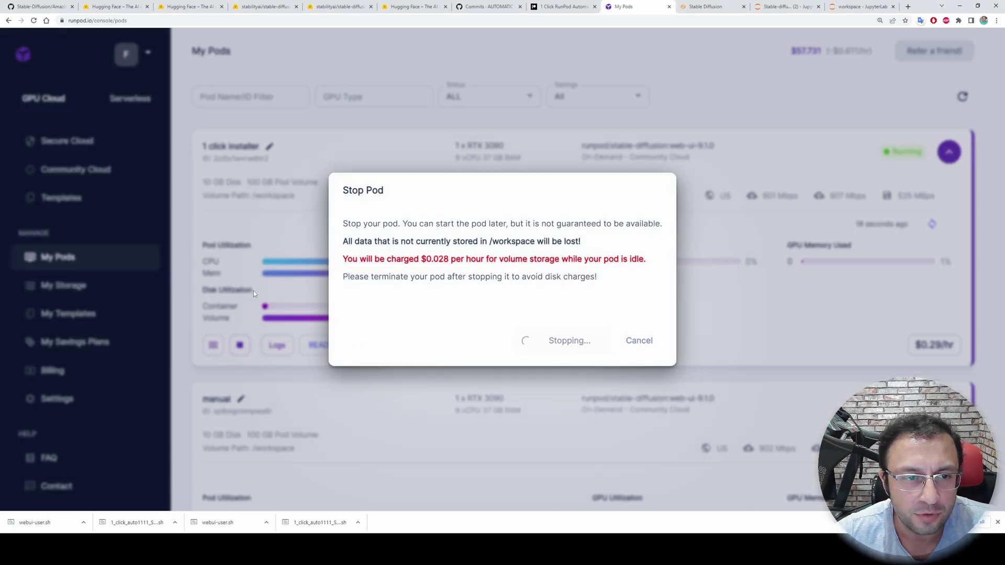
click(913, 222)
click(583, 336)
click(276, 345)
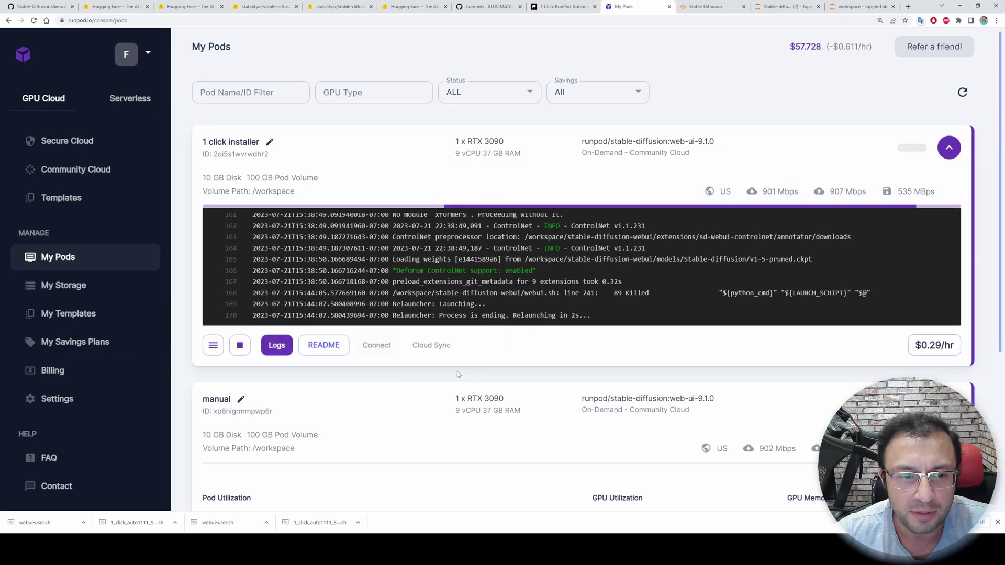
scroll(458, 374, down, 4)
- Stop the manual pod and terminate it, confirming the deletion with Yes
click(240, 372)
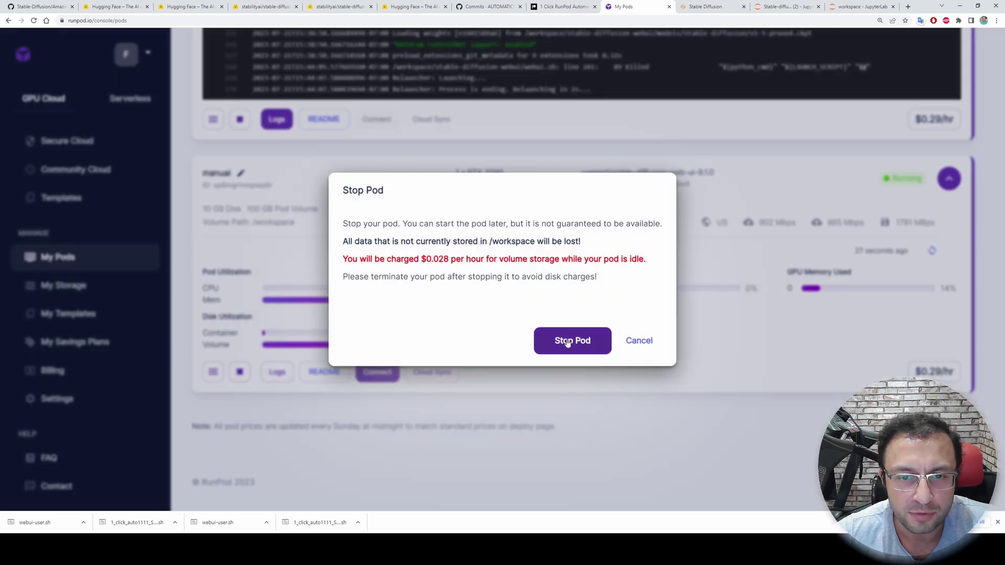
click(567, 342)
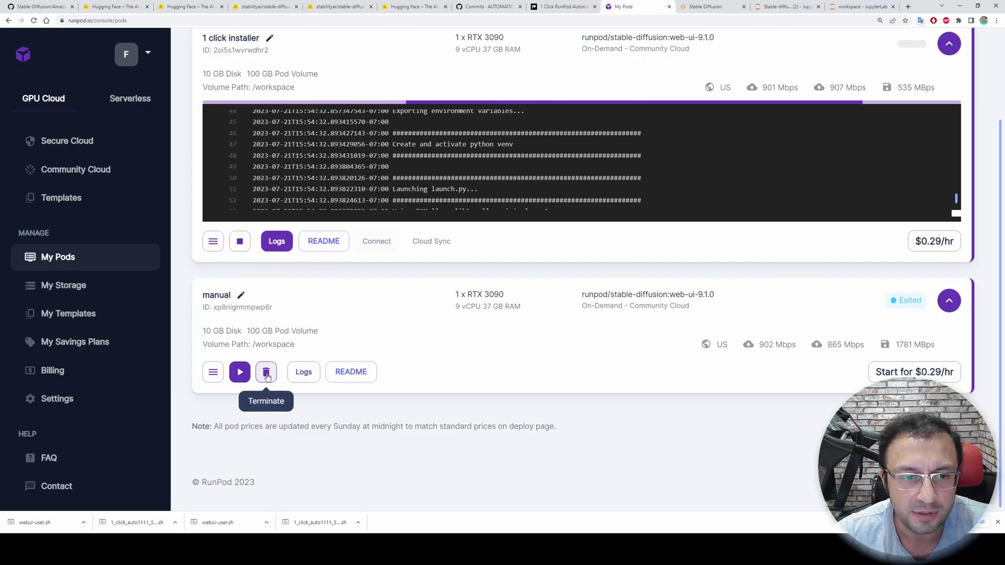
click(266, 372)
click(585, 329)
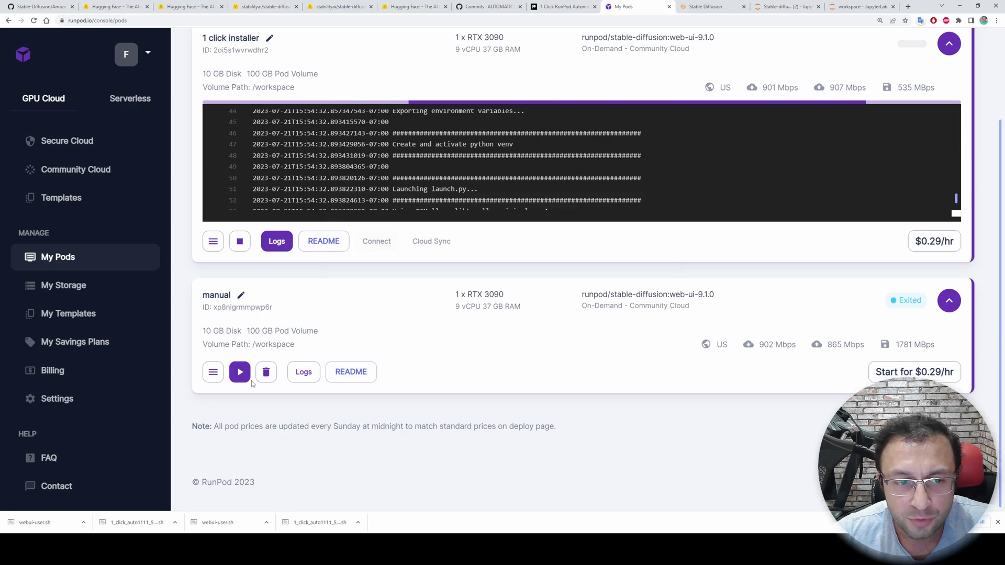
click(266, 372)
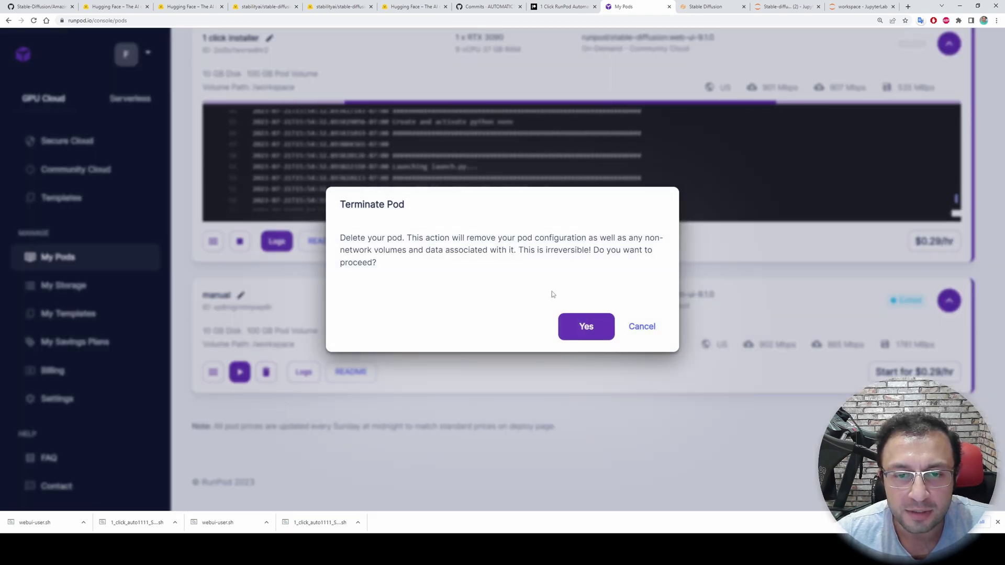
click(583, 328)
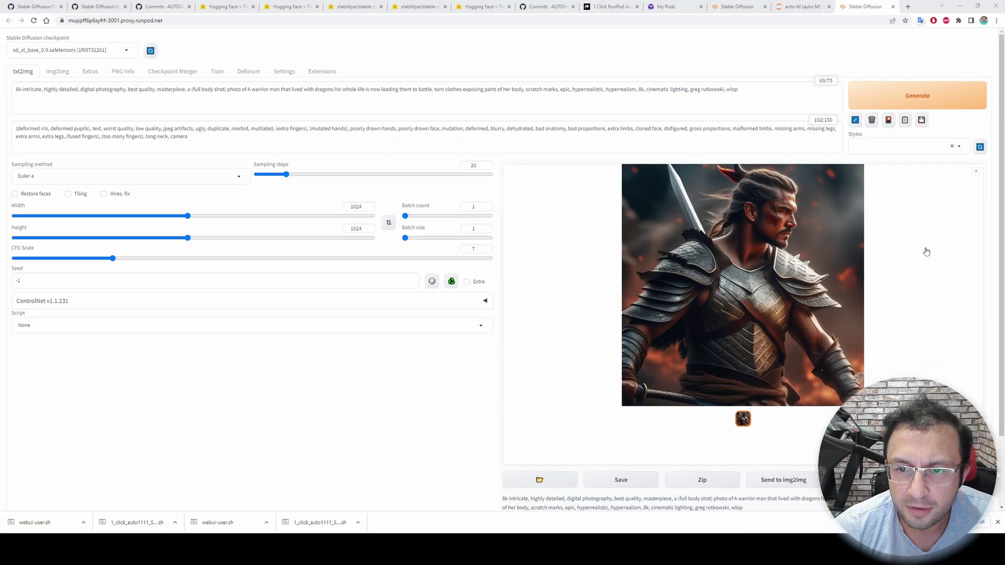
- Review My Pods, highlighting the 1 click installer and RunPod Stable Diffusion pods
scroll(413, 154, up, 2)
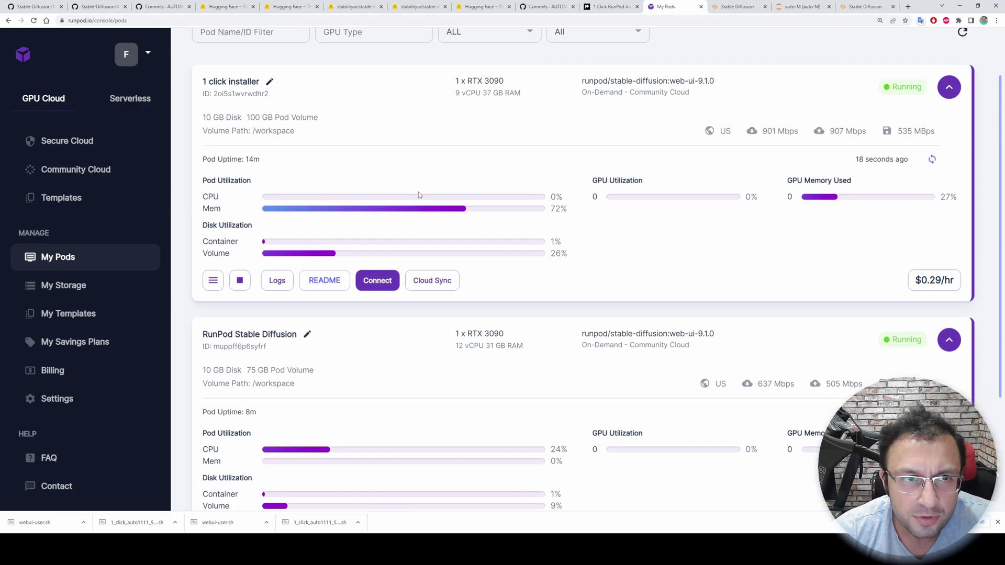
drag(260, 82, 204, 78)
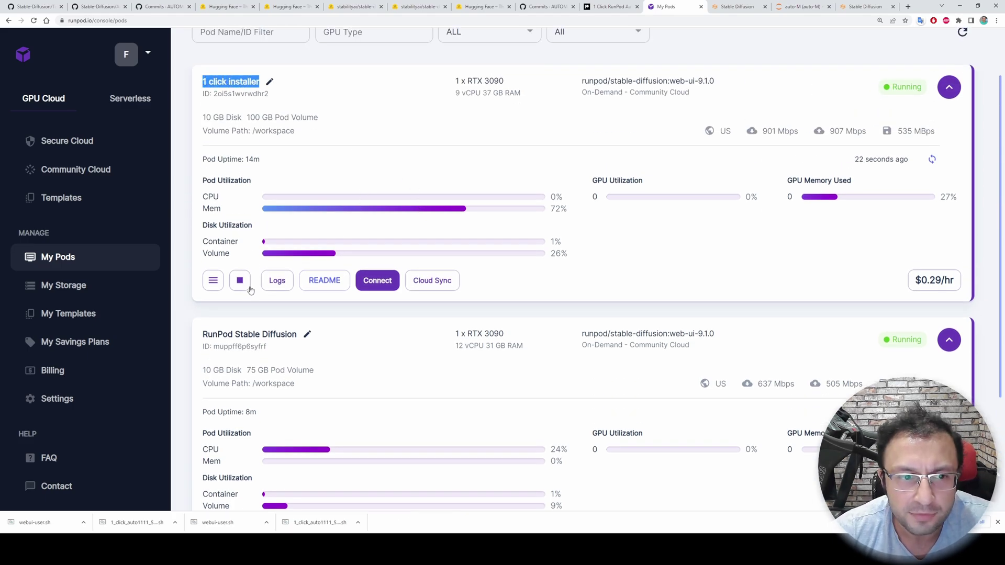
scroll(361, 215, up, 1)
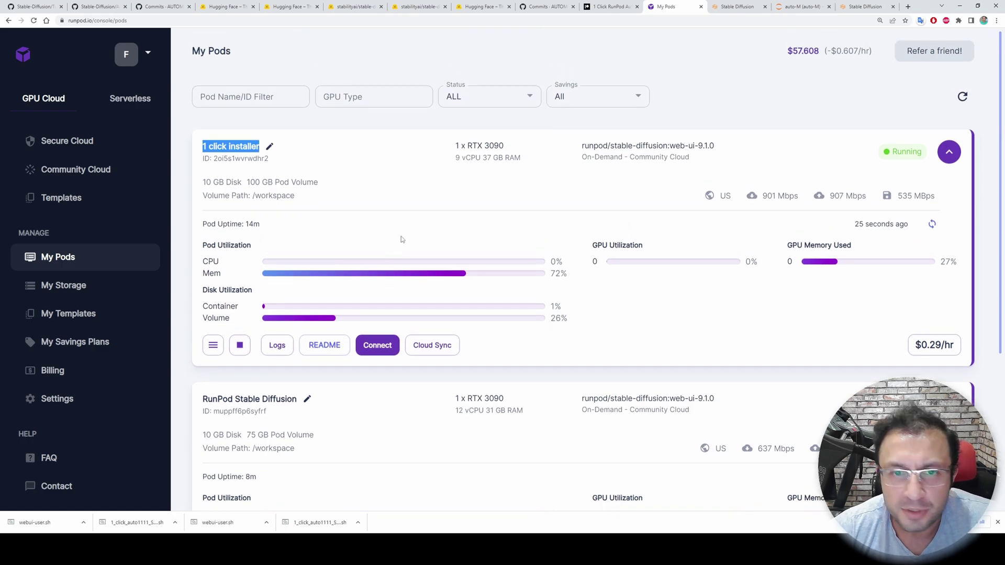
scroll(382, 250, down, 1)
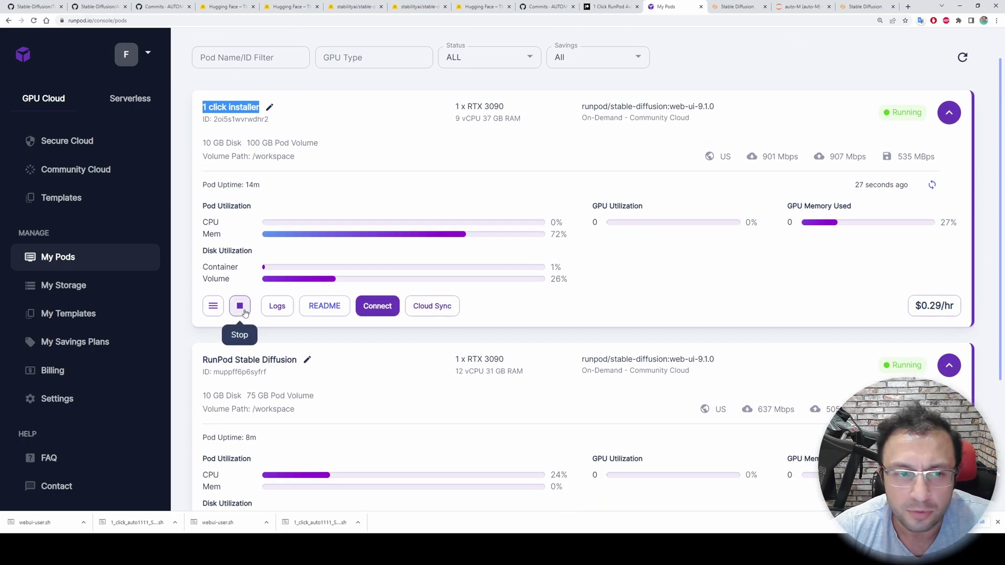
scroll(355, 375, down, 2)
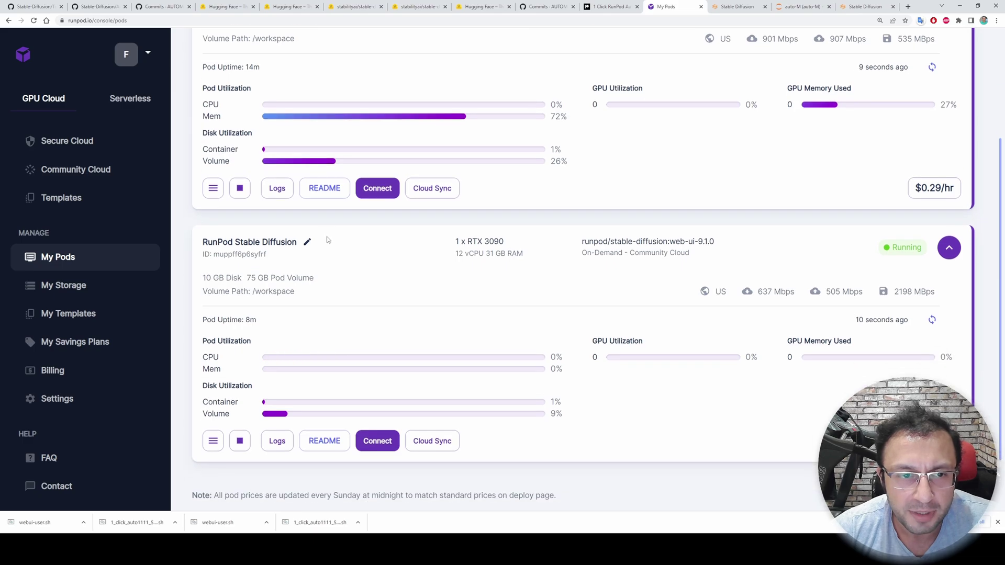
drag(324, 244, 246, 243)
click(865, 6)
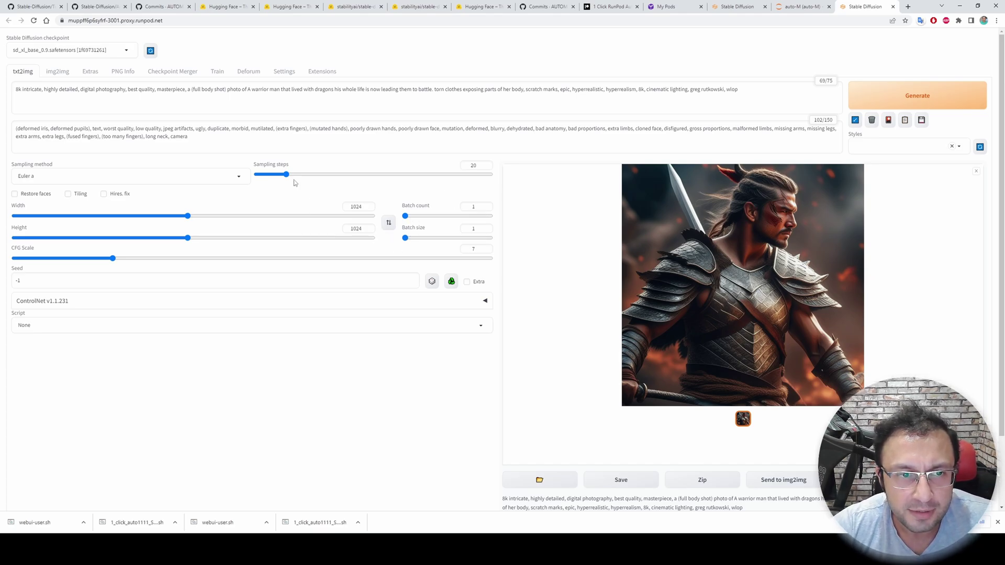
- Raise sampling steps to 150 and generate, watching progress in the JupyterLab terminal
drag(287, 174, 493, 176)
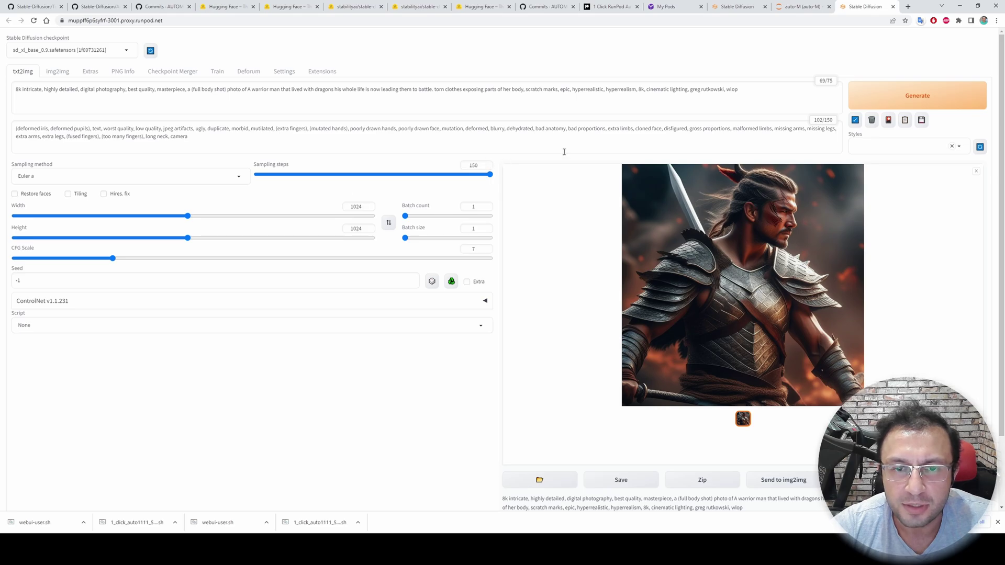
click(893, 100)
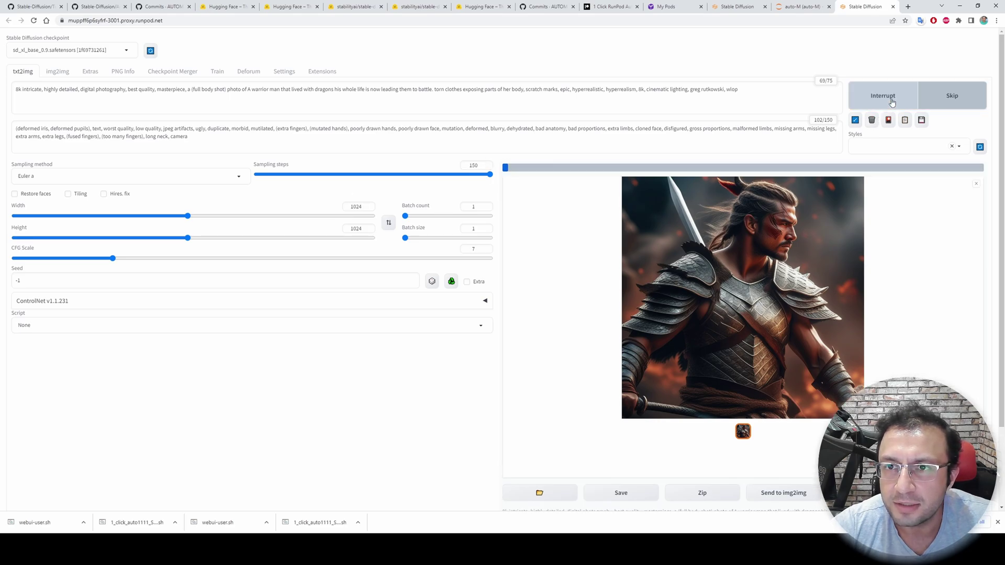
click(801, 6)
key(ctrl+plus)
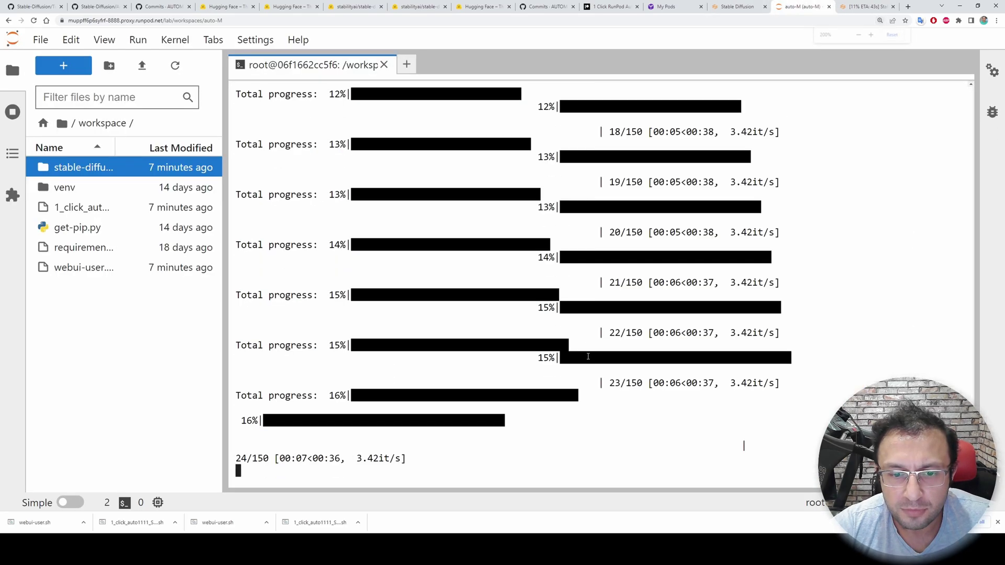
key(ctrl+minus)
key(ctrl+minus)
key(ctrl+minus)
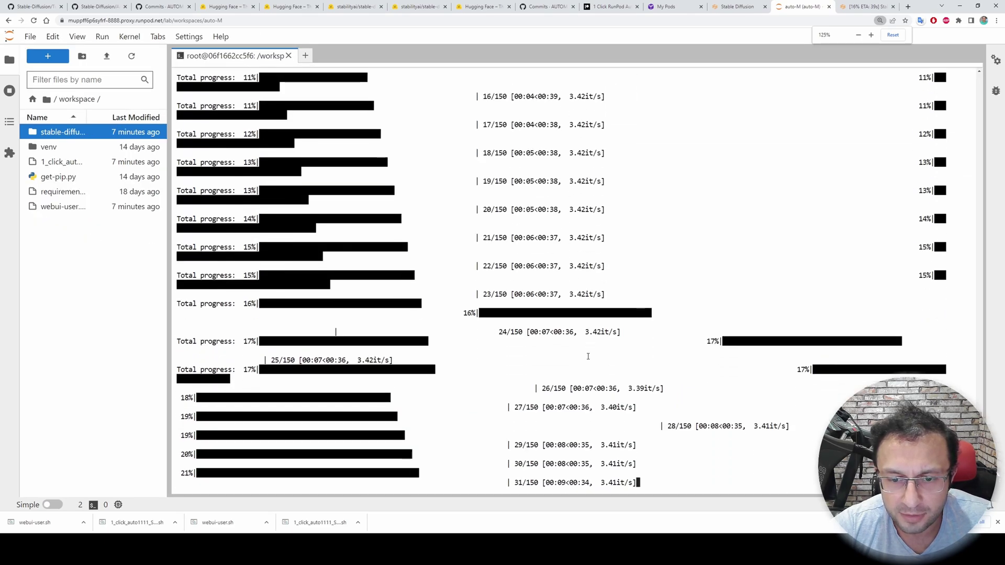
key(ctrl+minus)
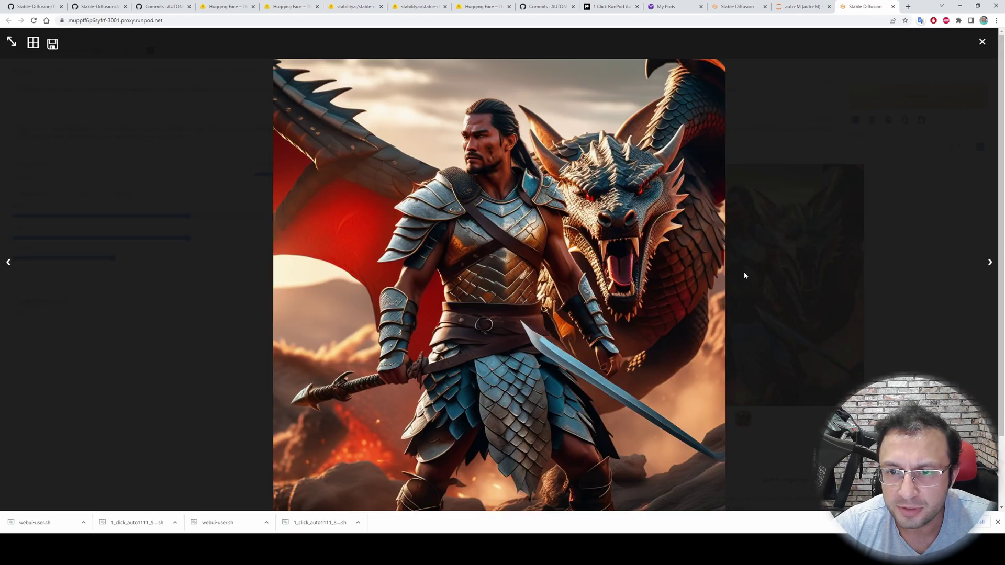
- View the finished 150-step warrior-and-dragon image full screen, then check the terminal
click(736, 286)
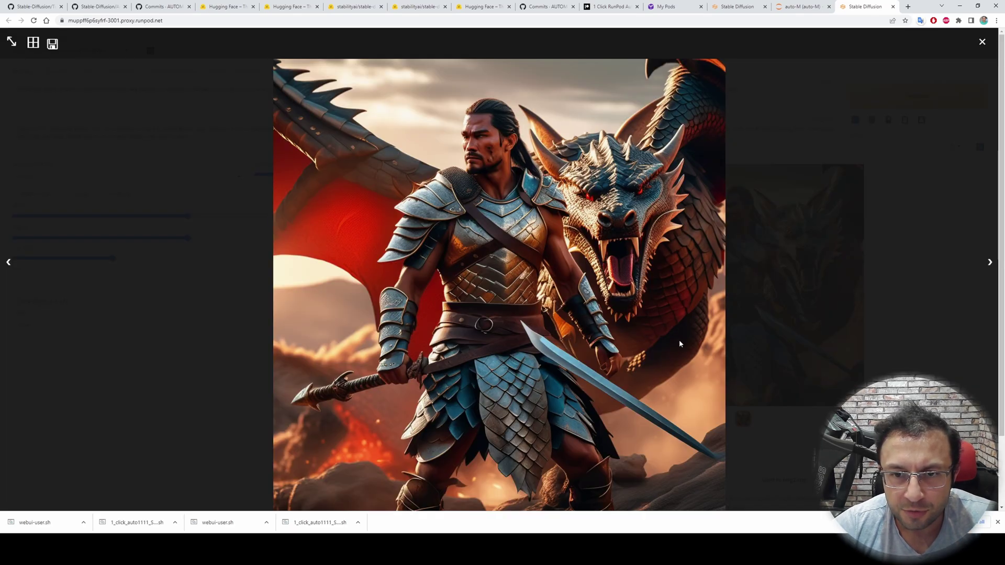
click(899, 334)
click(801, 6)
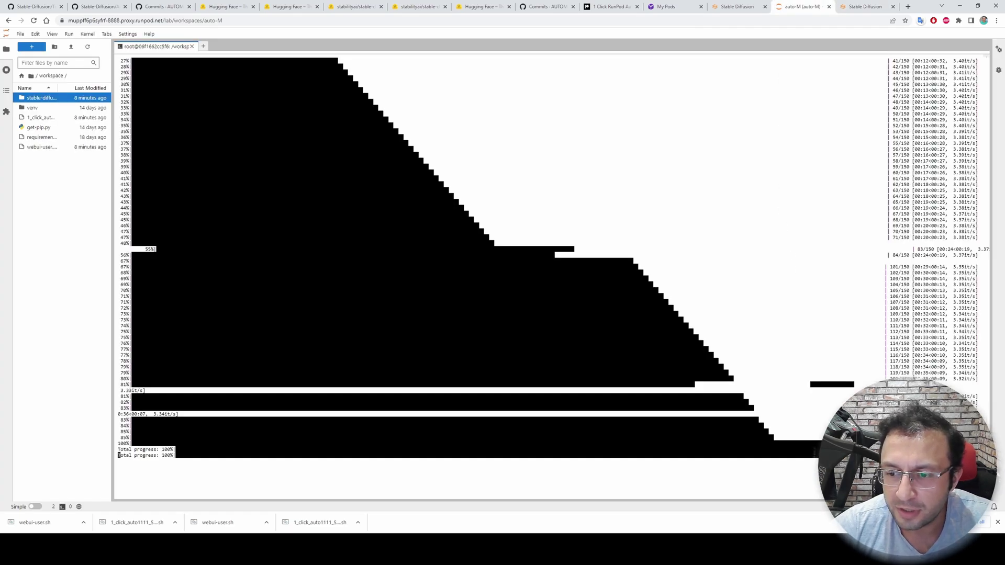
click(866, 6)
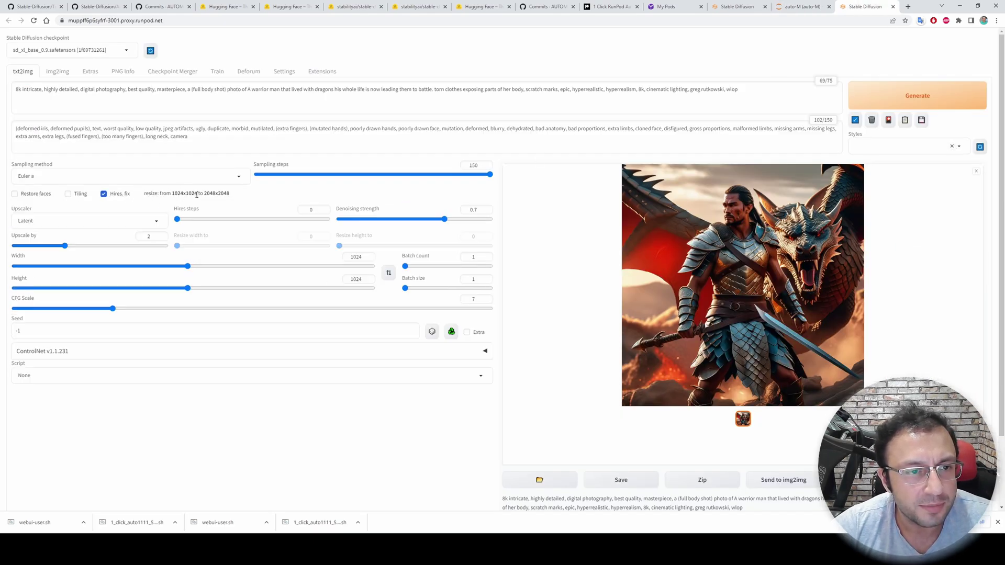
- Lower Denoising strength to 0.5 and start the hires-fix render, monitoring the JupyterLab terminal
click(414, 219)
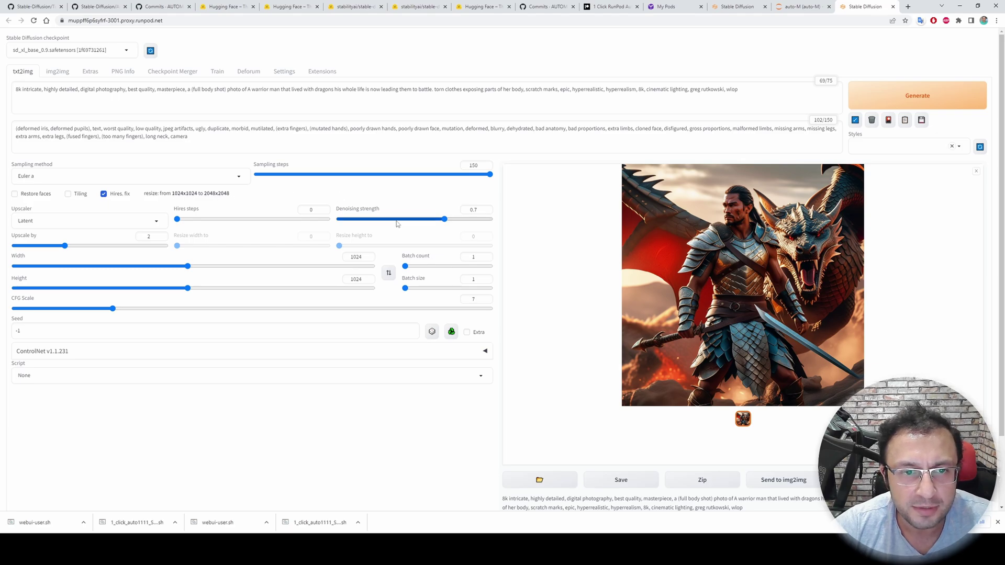
key(ctrl+plus)
key(ctrl+0)
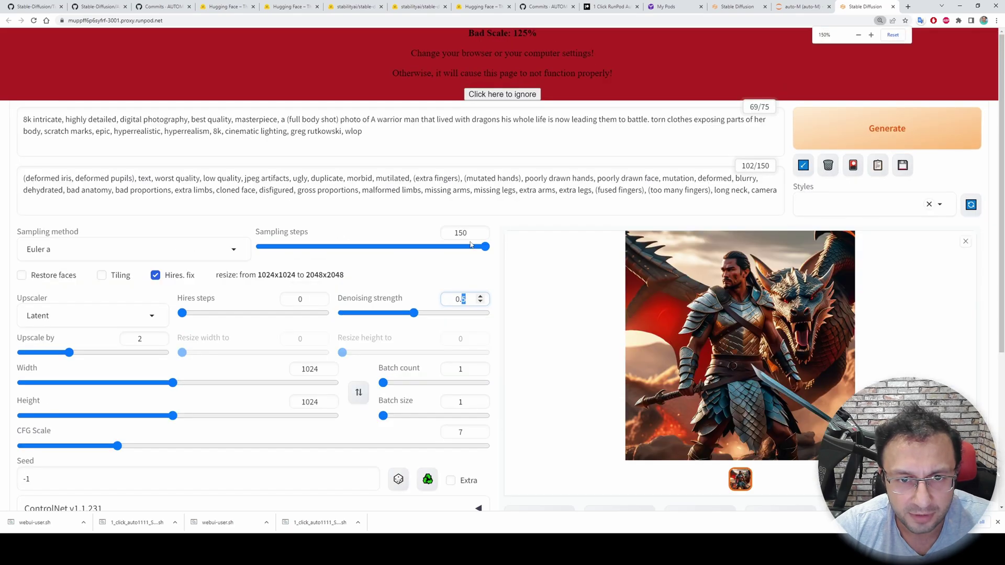
click(852, 131)
click(802, 6)
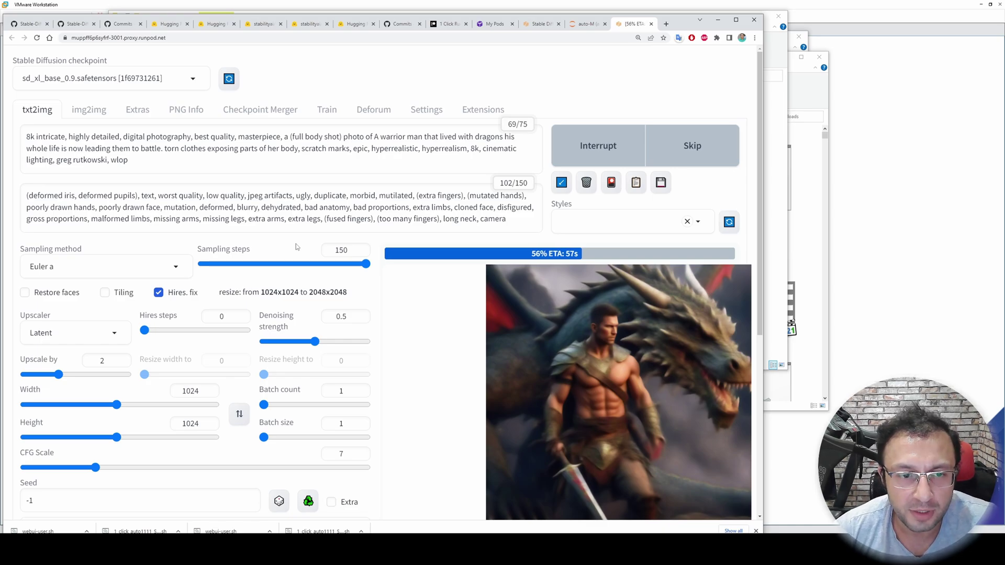
click(583, 24)
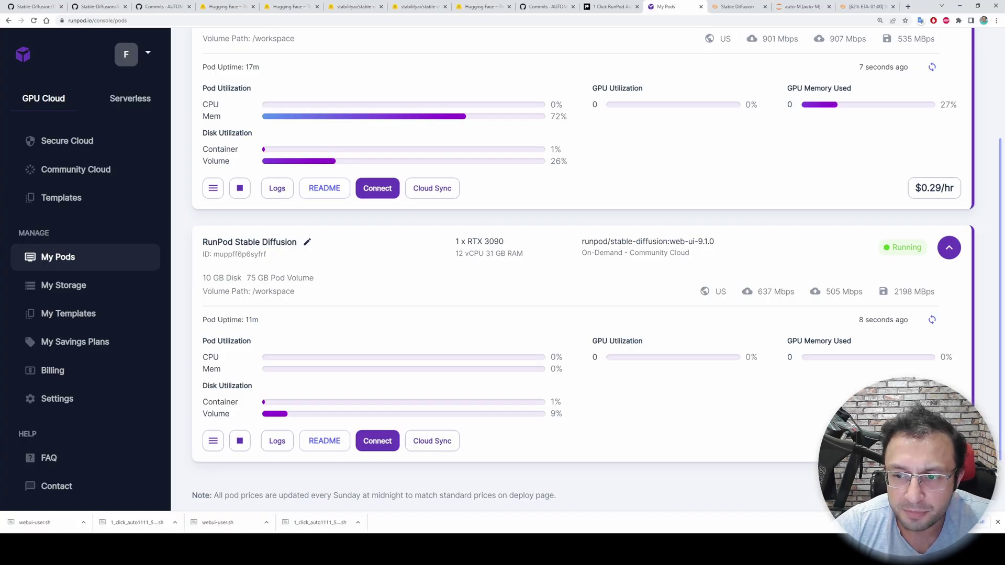
- Stop the 1 click installer pod, reload the pod list, and return to the running render
scroll(722, 440, up, 3)
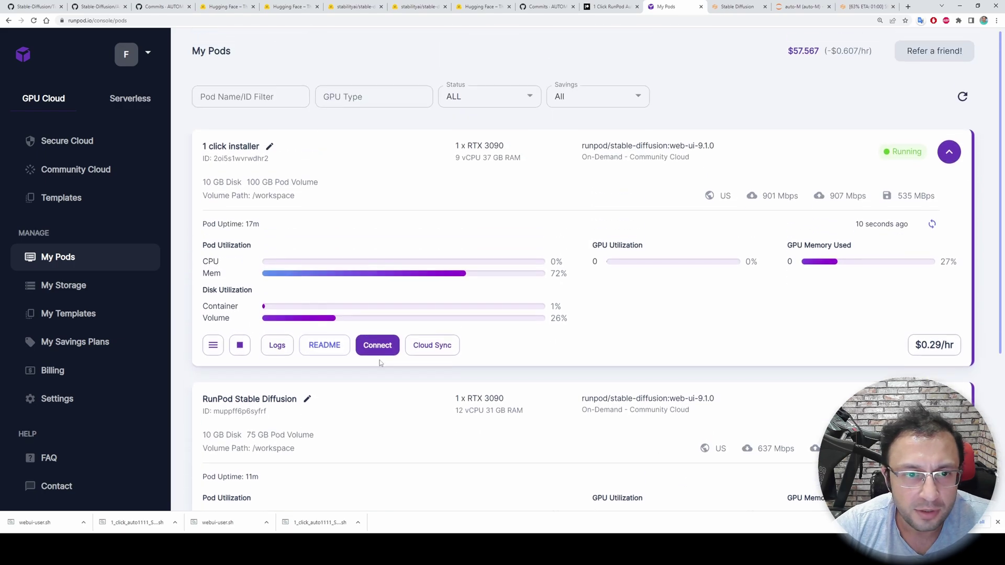
click(240, 345)
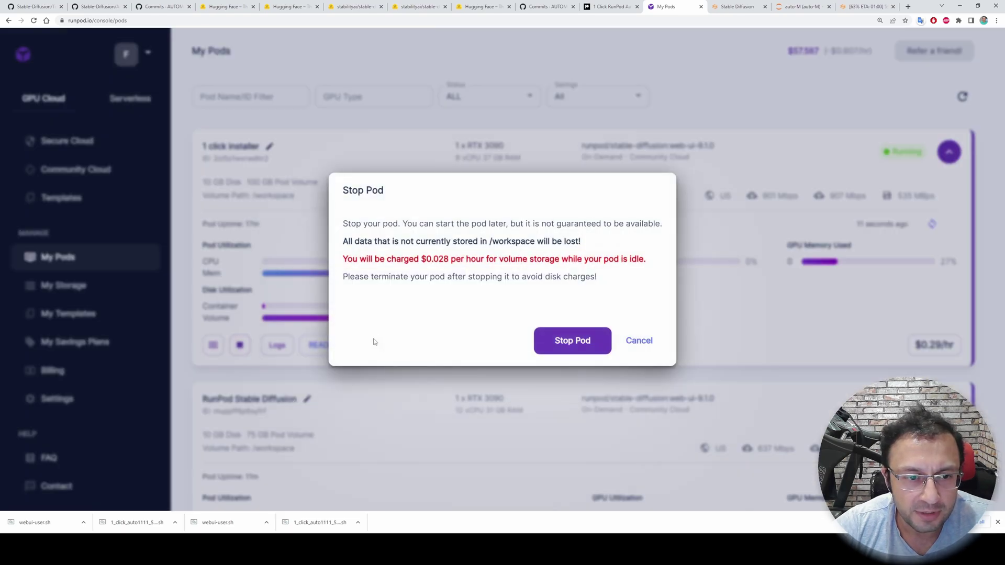
click(576, 341)
key(F5)
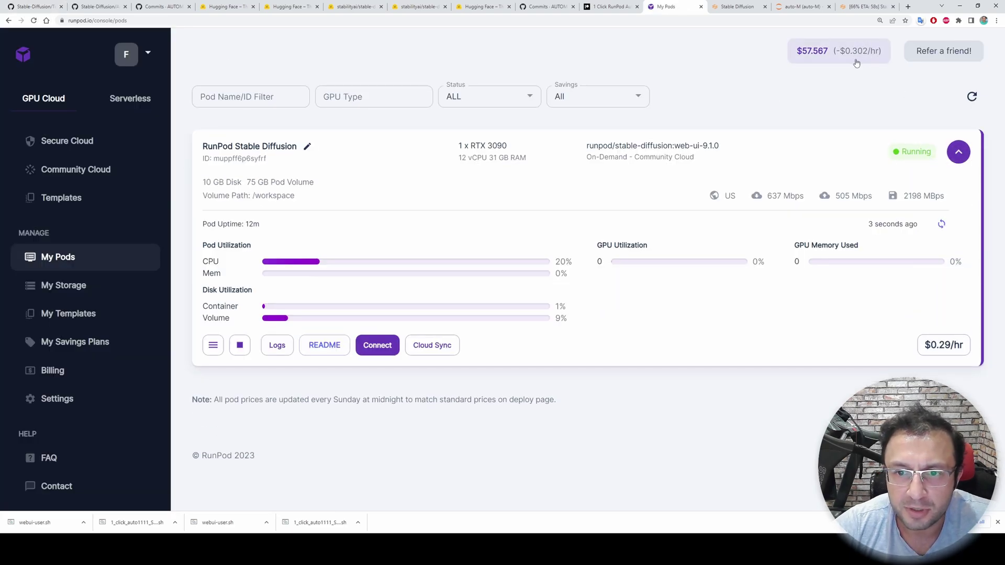
click(866, 6)
scroll(748, 343, down, 1)
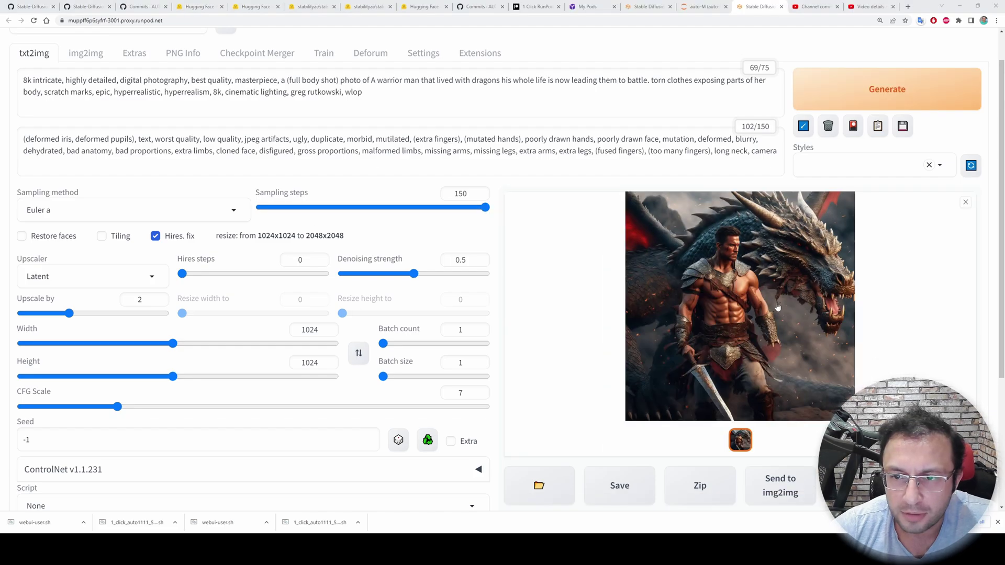
- Open the finished hires-fix image in its own tab at full resolution
click(764, 297)
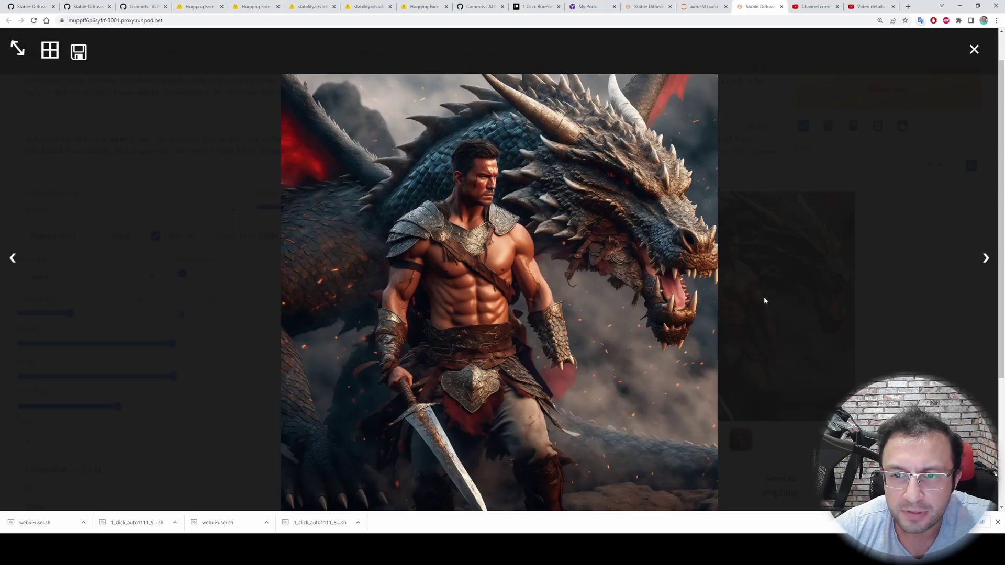
right_click(542, 264)
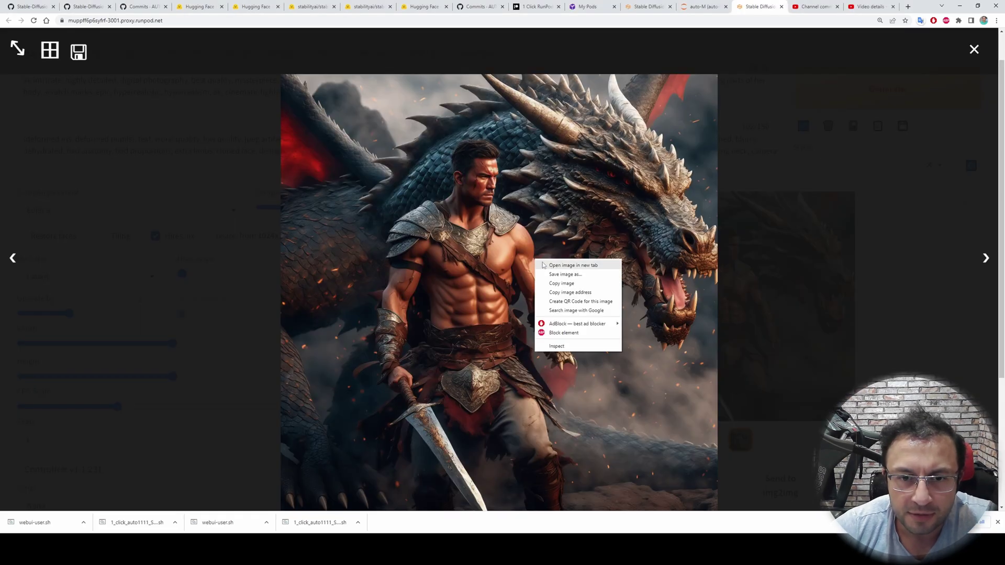
click(553, 267)
click(765, 5)
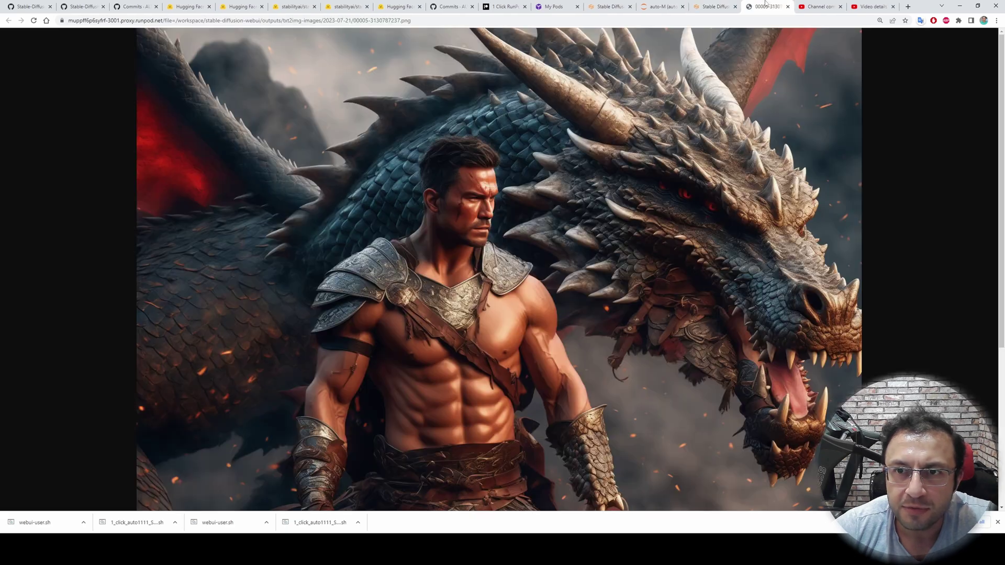
click(708, 262)
- Scroll around the full-size 2048x2048 warrior-and-dragon image to inspect its details
scroll(636, 260, down, 2)
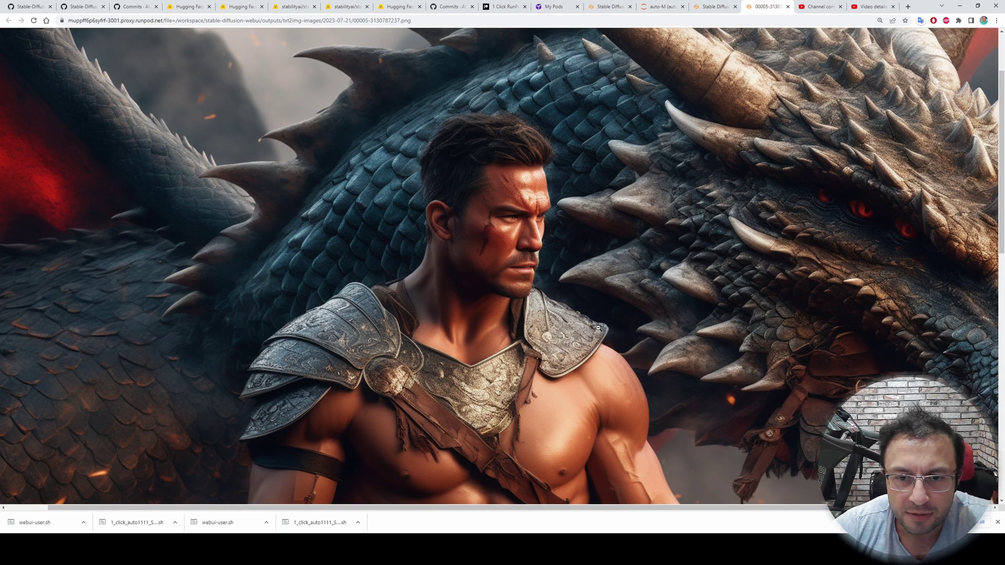
scroll(586, 335, up, 2)
drag(340, 500, 543, 496)
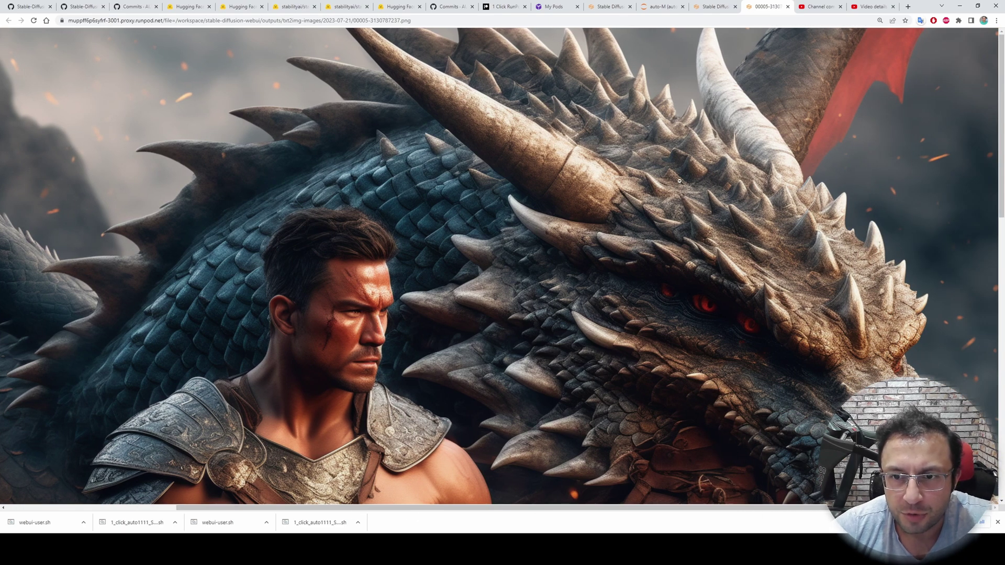
scroll(671, 224, down, 2)
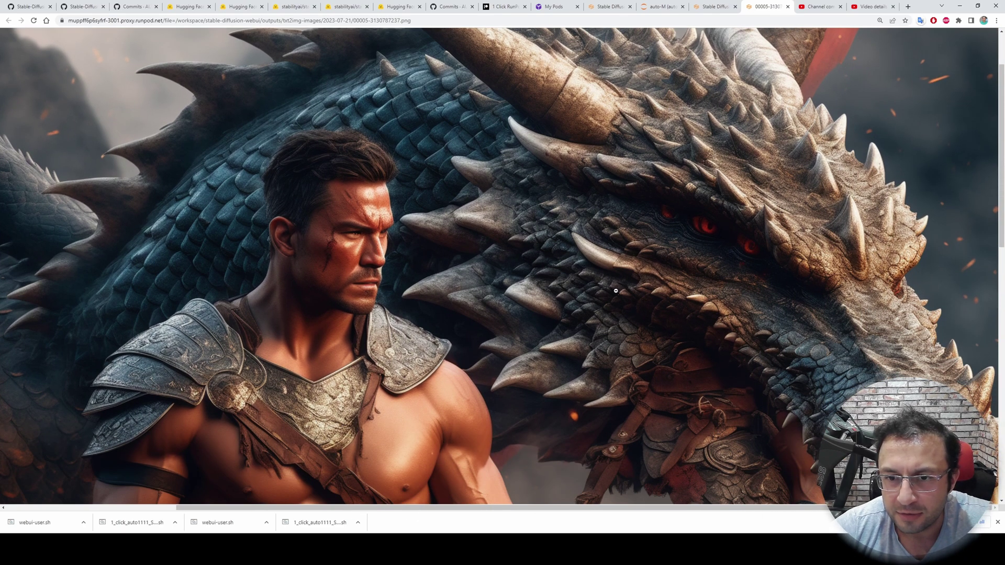
scroll(611, 297, down, 1)
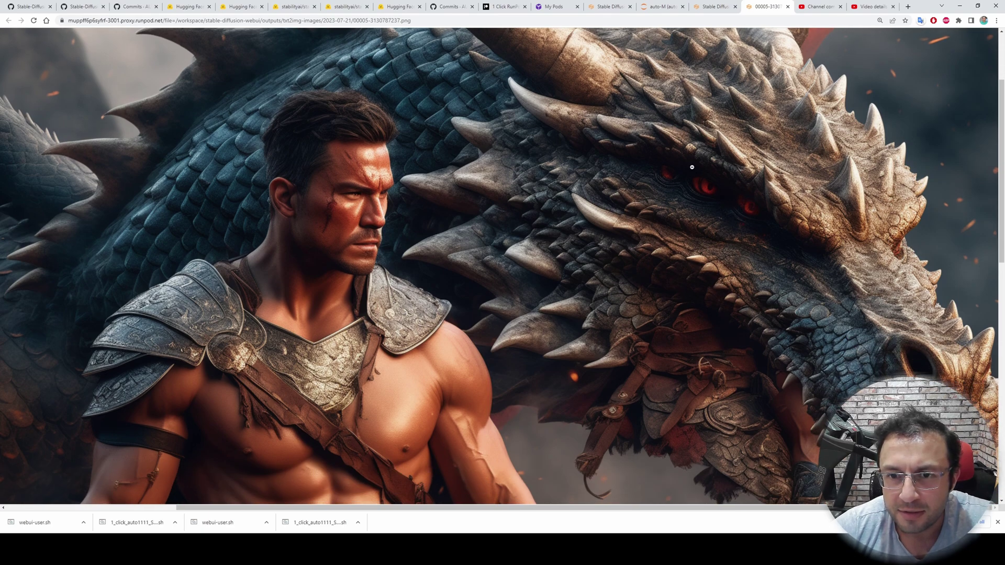
scroll(701, 237, down, 2)
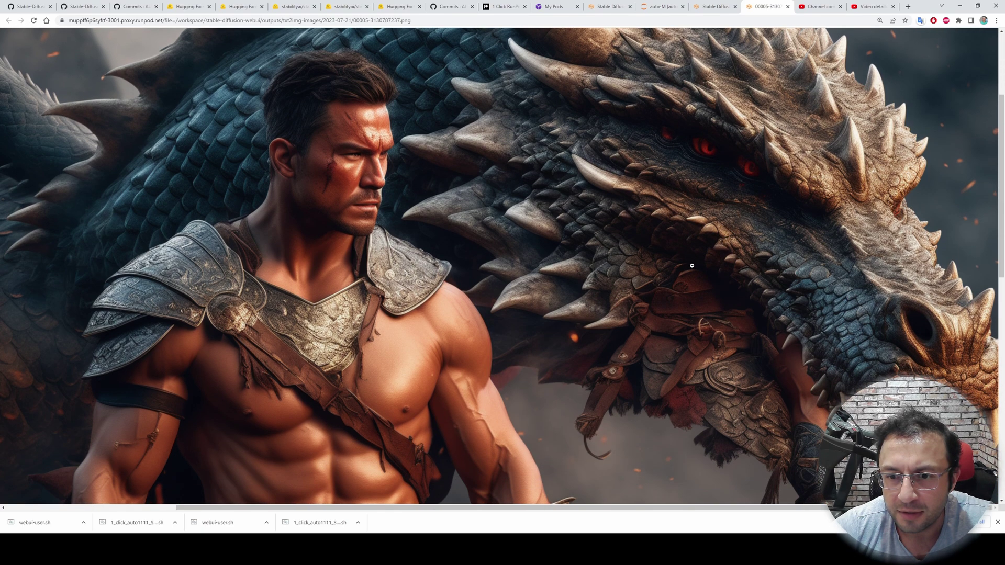
drag(735, 510, 623, 513)
scroll(484, 495, down, 5)
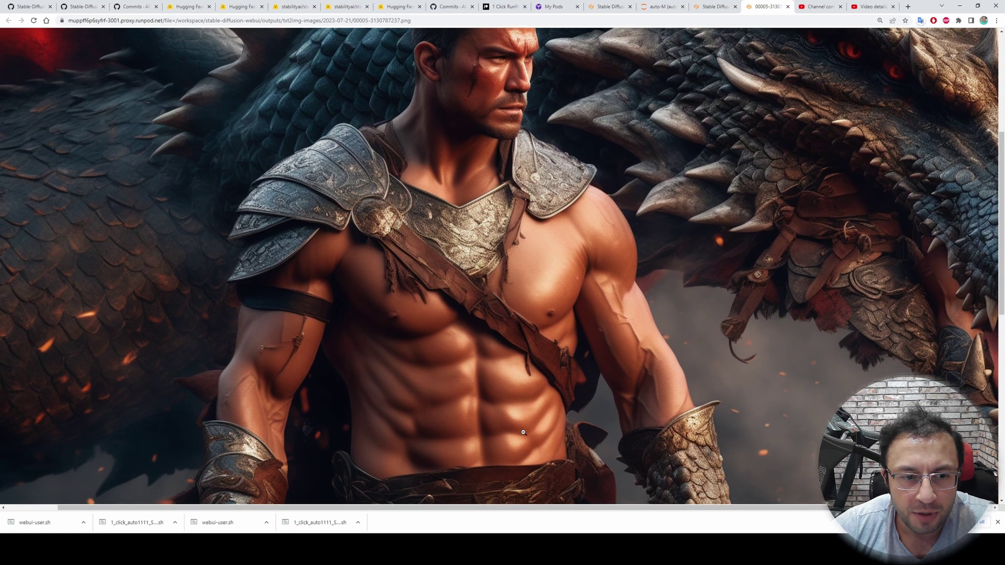
scroll(484, 495, up, 8)
scroll(484, 496, up, 1)
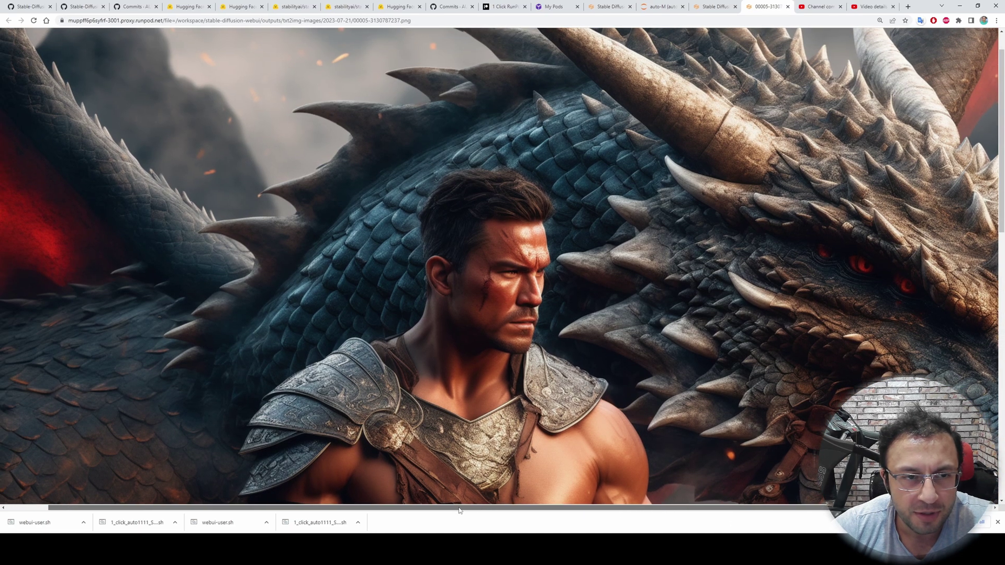
scroll(519, 367, left, 1)
scroll(569, 350, down, 10)
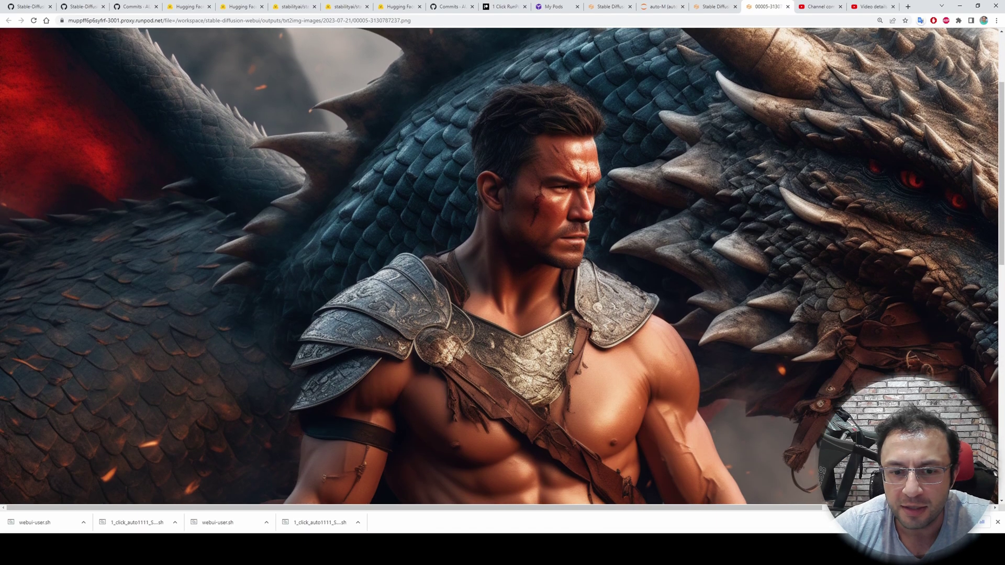
scroll(643, 434, up, 5)
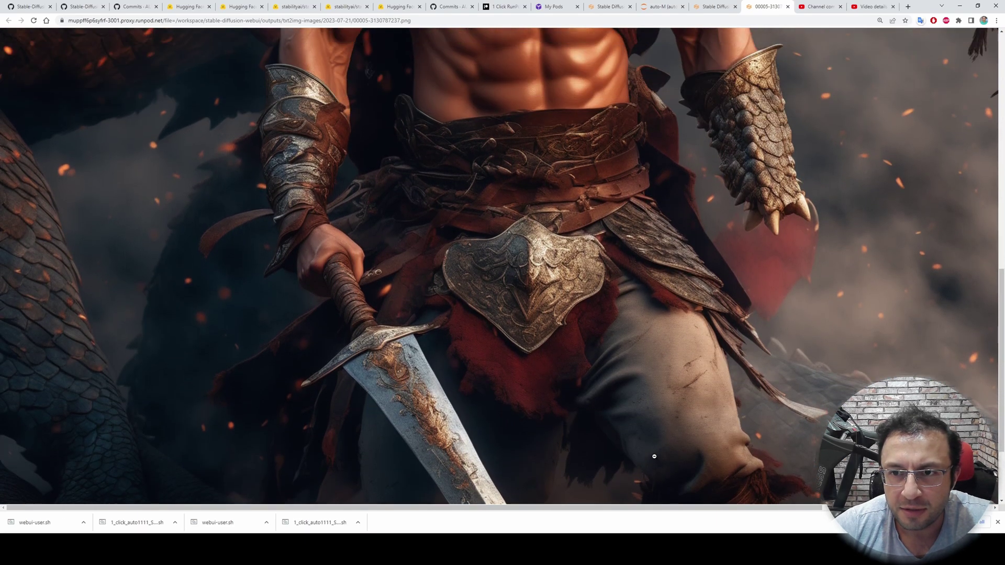
scroll(627, 406, down, 5)
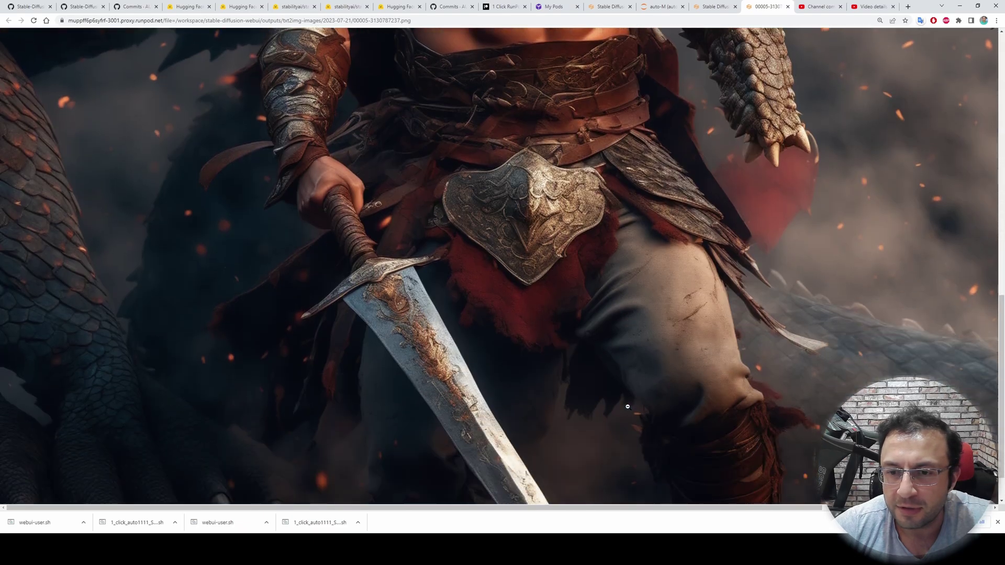
scroll(760, 225, up, 4)
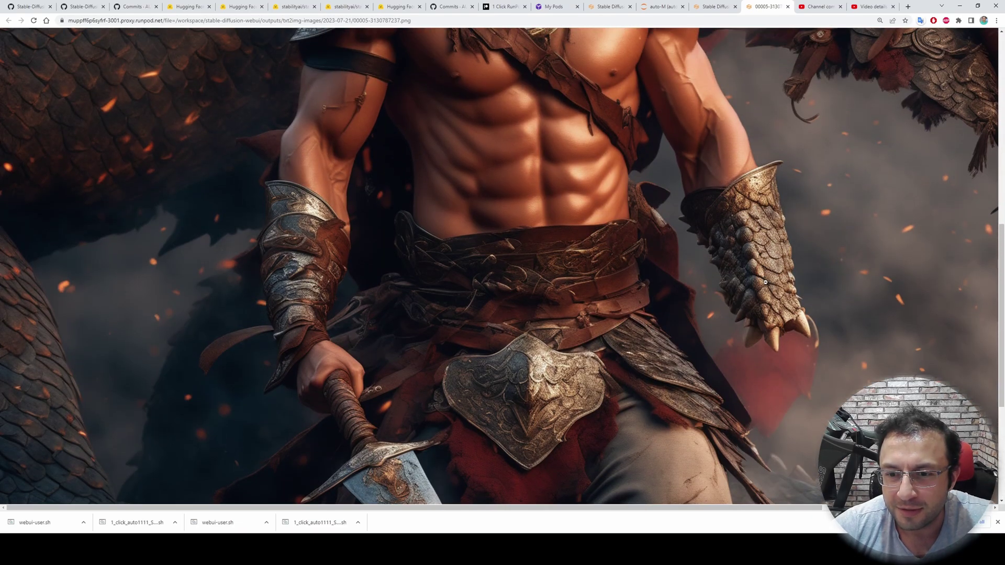
scroll(766, 325, down, 3)
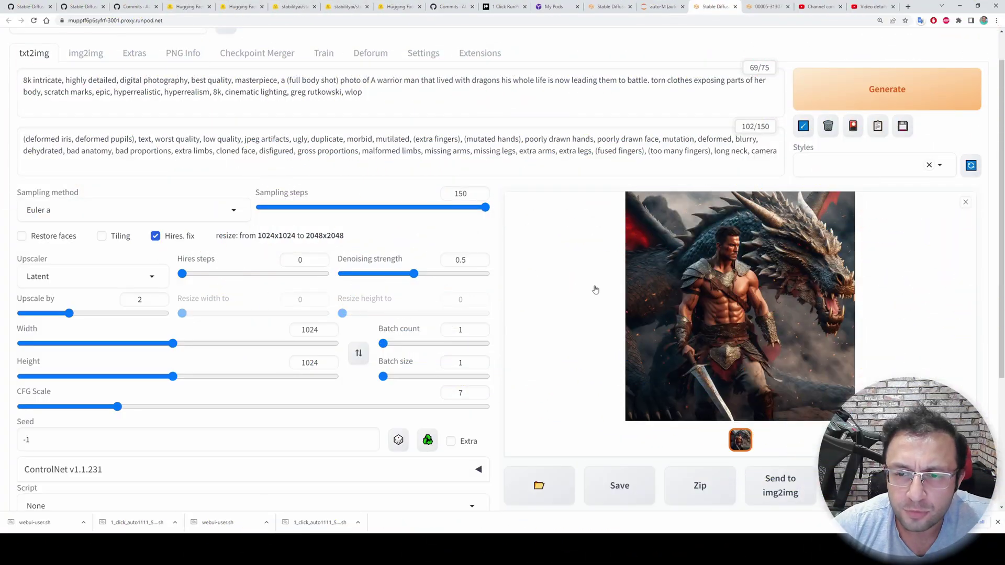
- Generate a batch of 4 images at width 1536 and 20 sampling steps with hires fix off
click(289, 207)
click(155, 236)
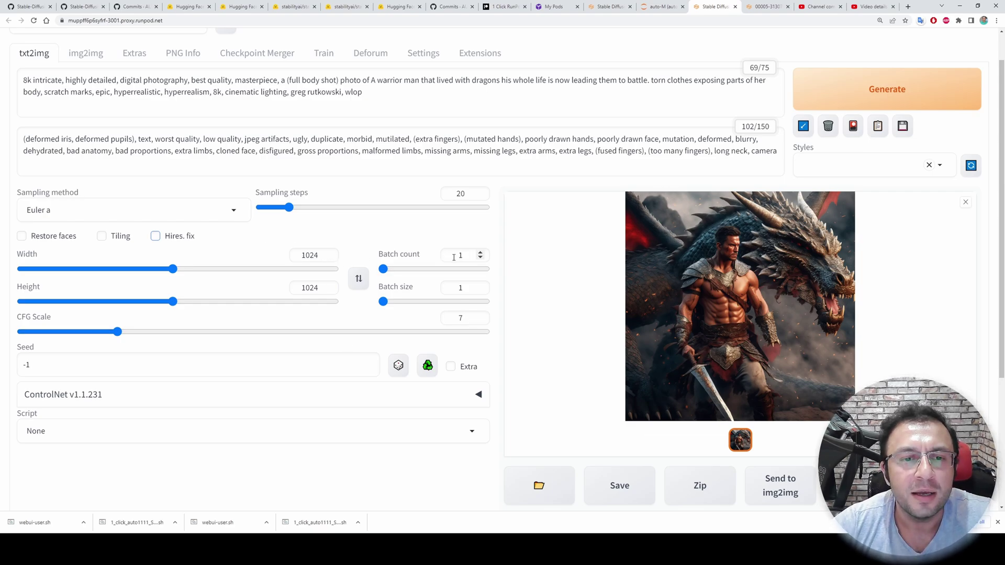
drag(468, 256, 451, 258)
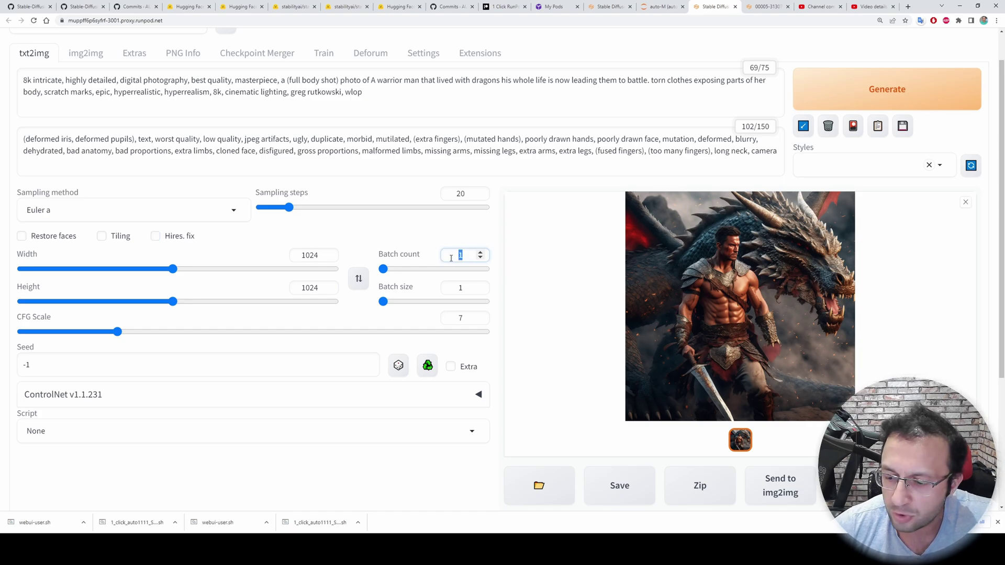
text(4)
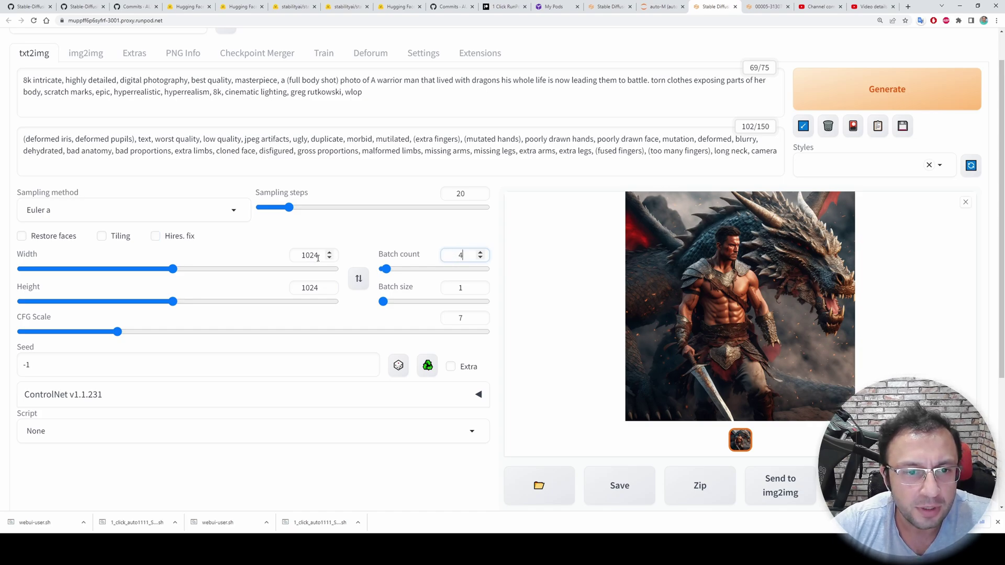
drag(318, 257, 299, 254)
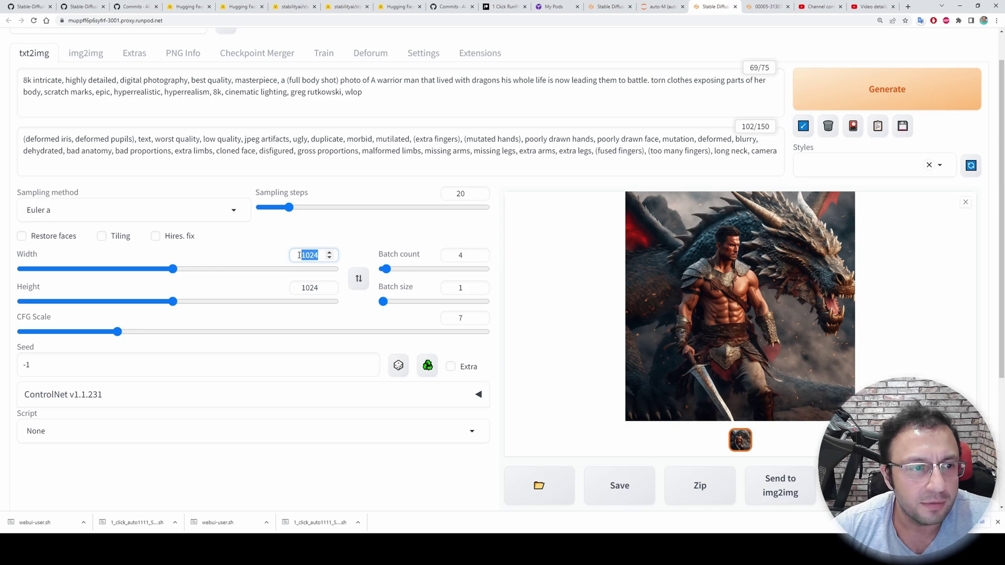
text(1536)
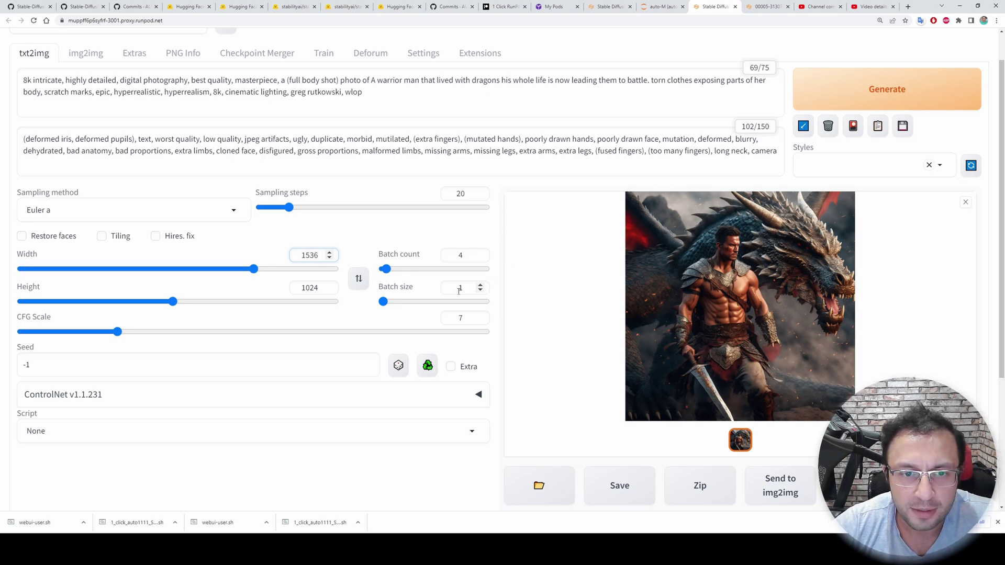
right_click(824, 103)
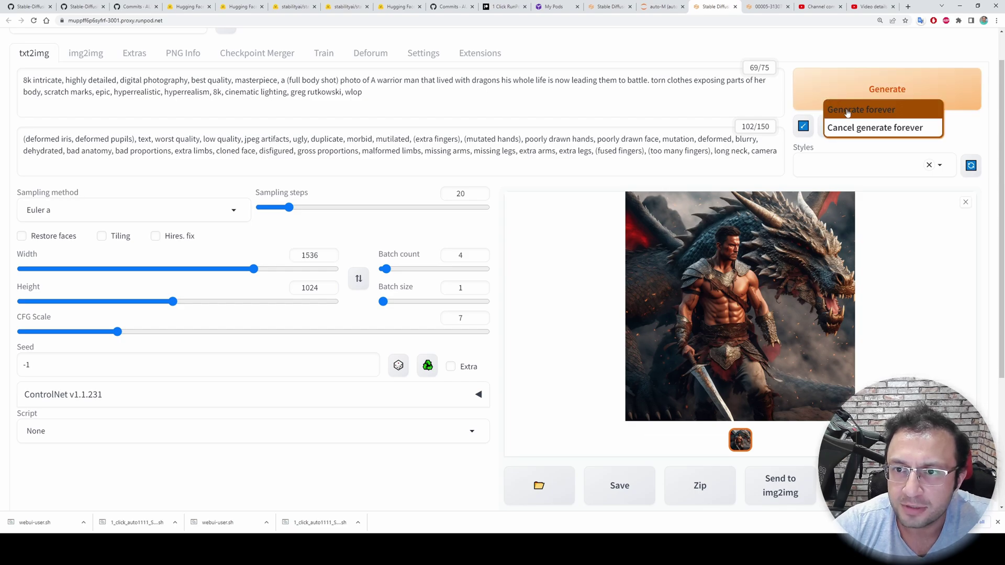
click(845, 110)
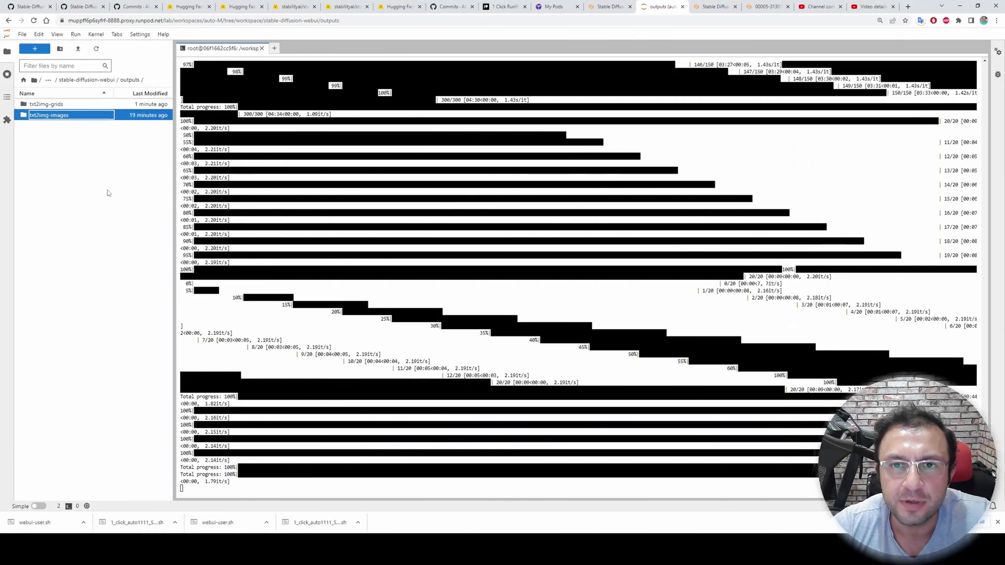
- Run 'runpodctl send txt2img-images' in a new JupyterLab terminal and copy the receive command
click(34, 48)
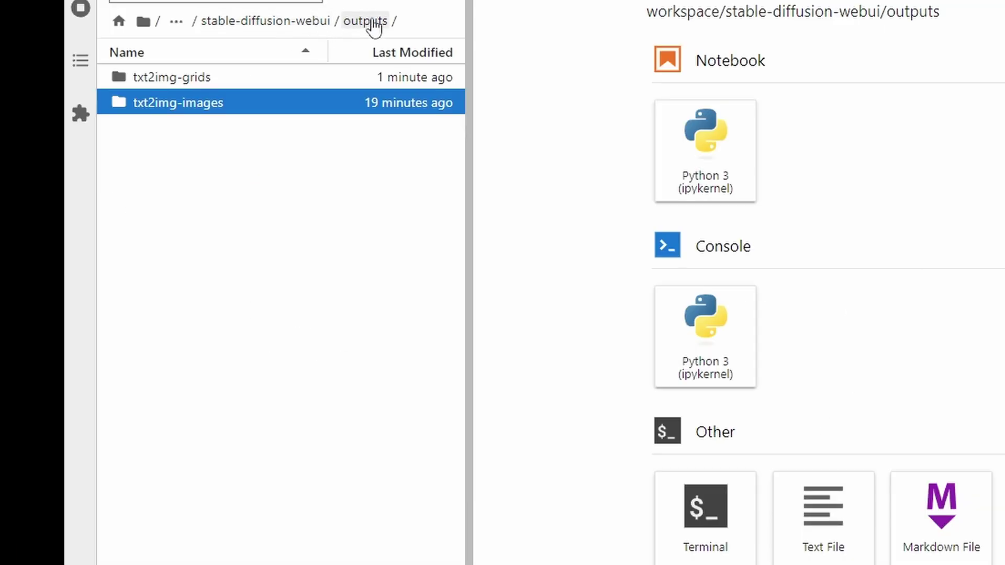
click(695, 515)
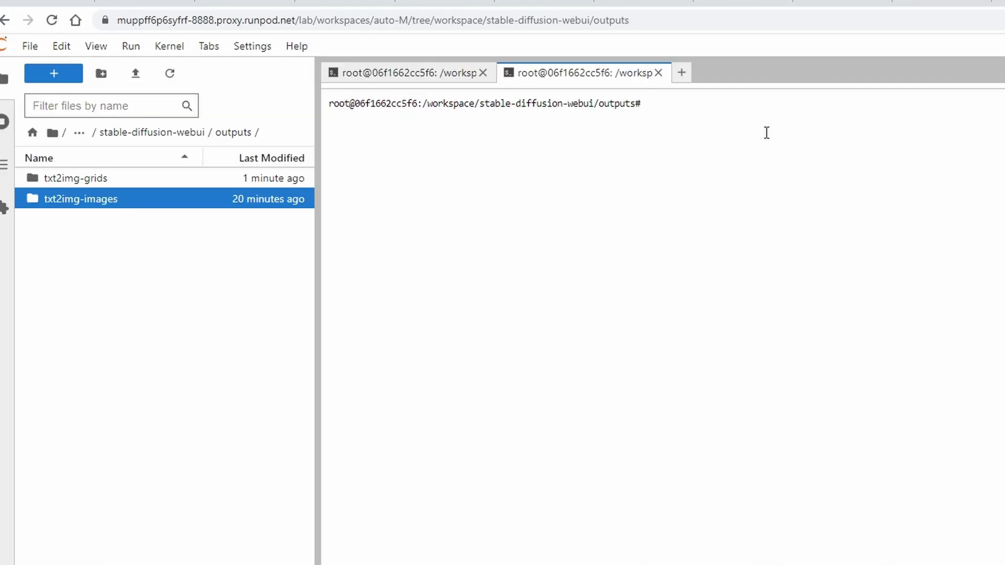
text(runpodctl send)
drag(157, 203, 887, 153)
key(Return)
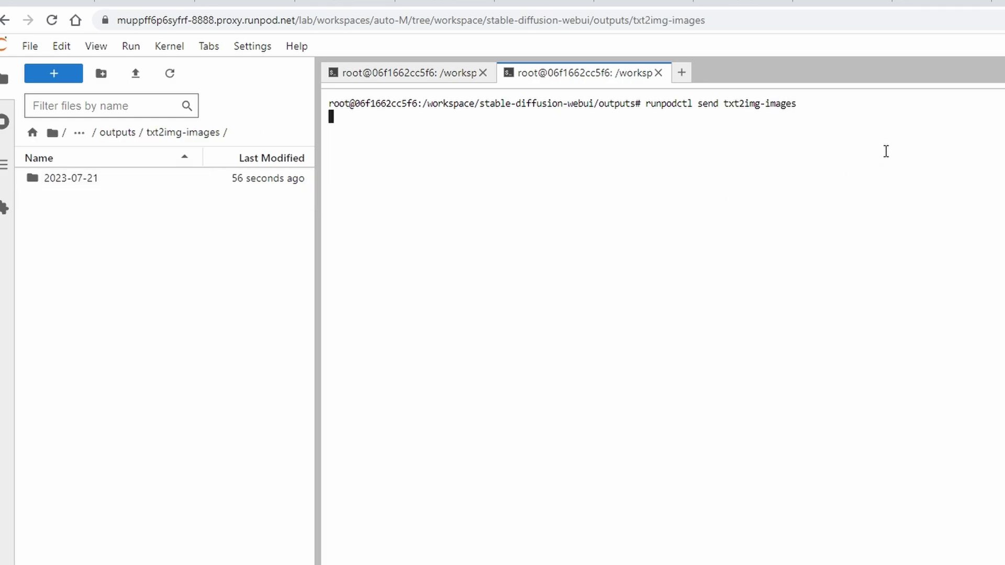
drag(600, 196, 330, 199)
key(ctrl+c)
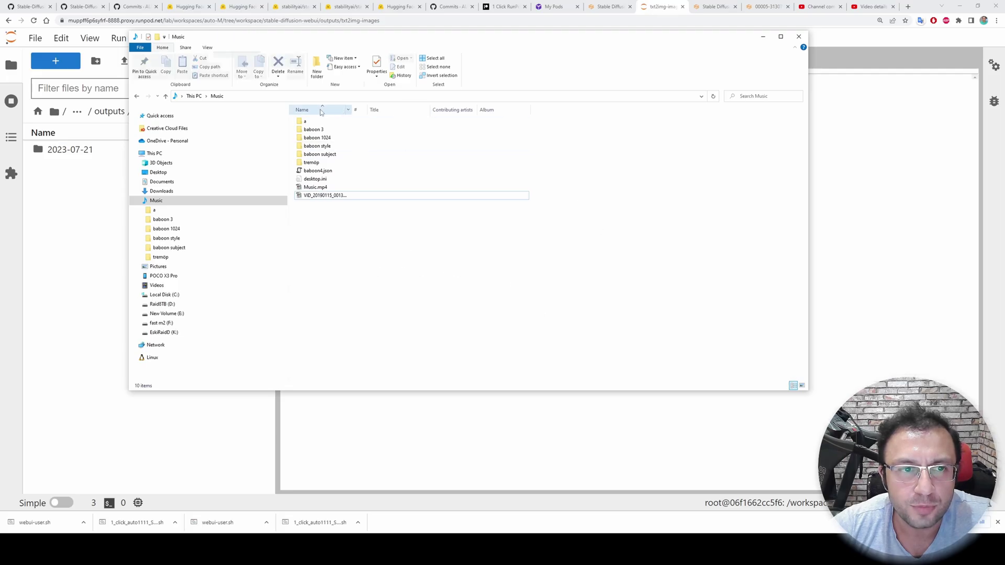
- Run the copied receive command in a command prompt opened in the Music folder
click(278, 96)
text(cmd)
key(Return)
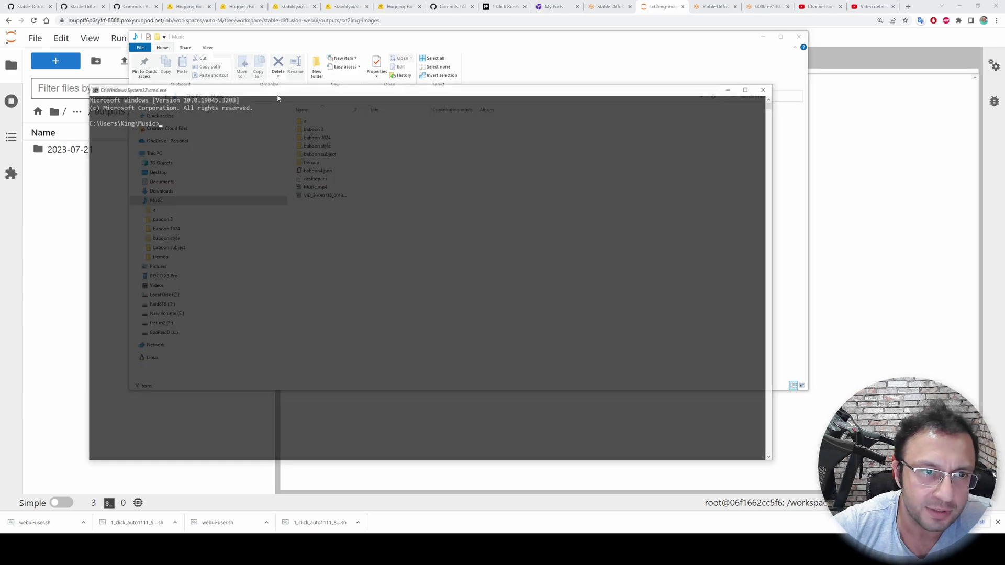
key(ctrl+v)
key(Return)
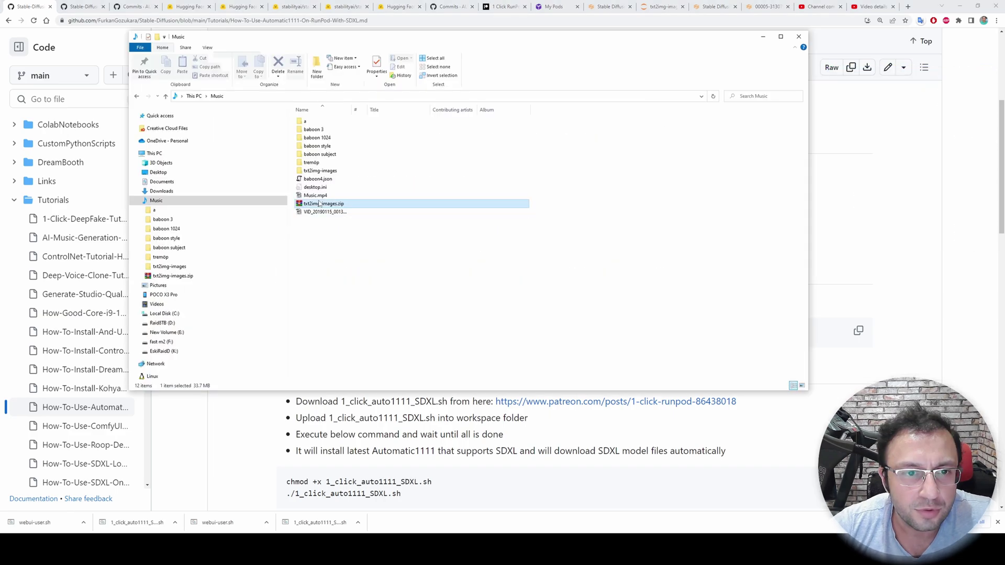
- Extract txt2img-images.zip and open 00012-1481577770.png from the 2023-07-21 folder
right_click(319, 204)
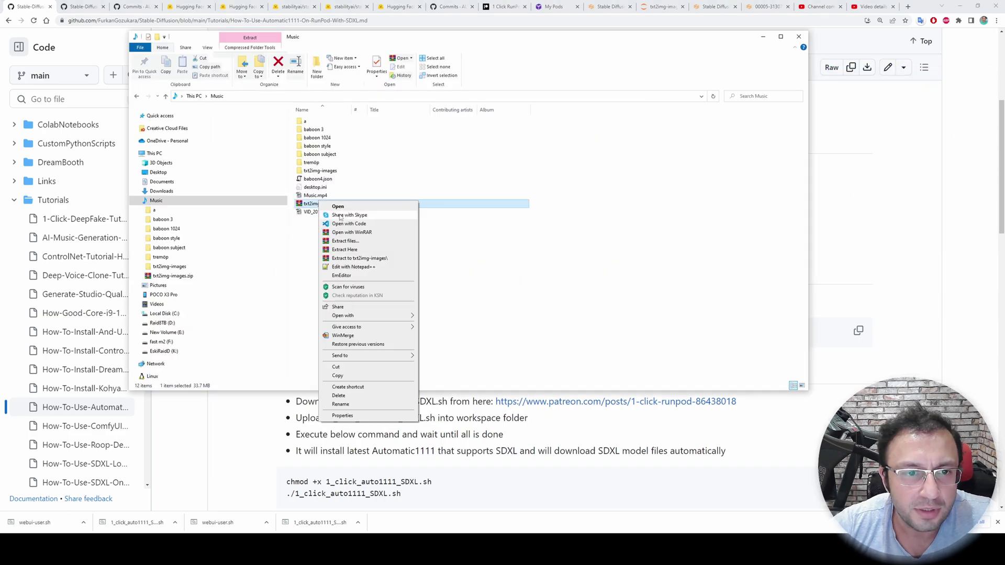
click(359, 260)
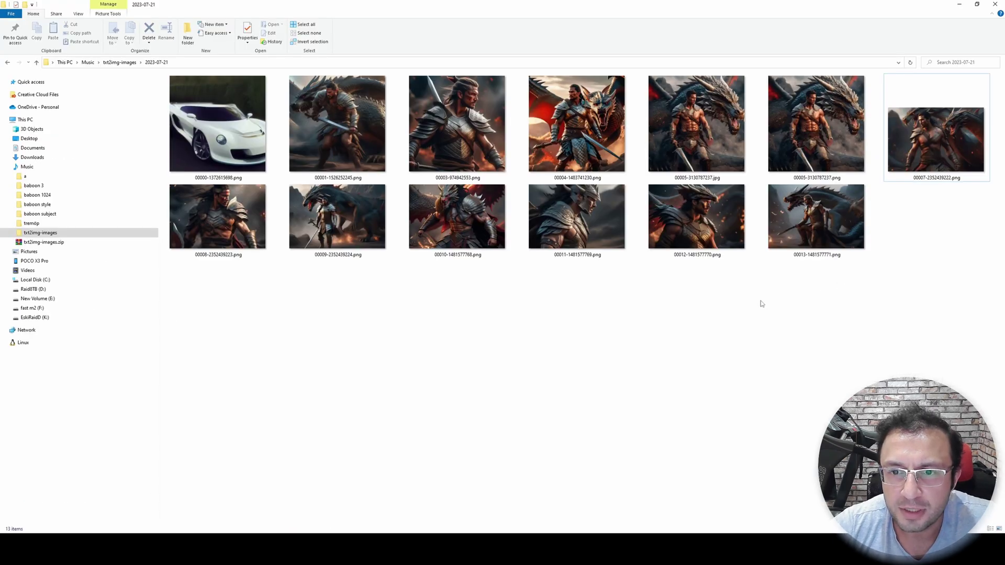
double_click(694, 219)
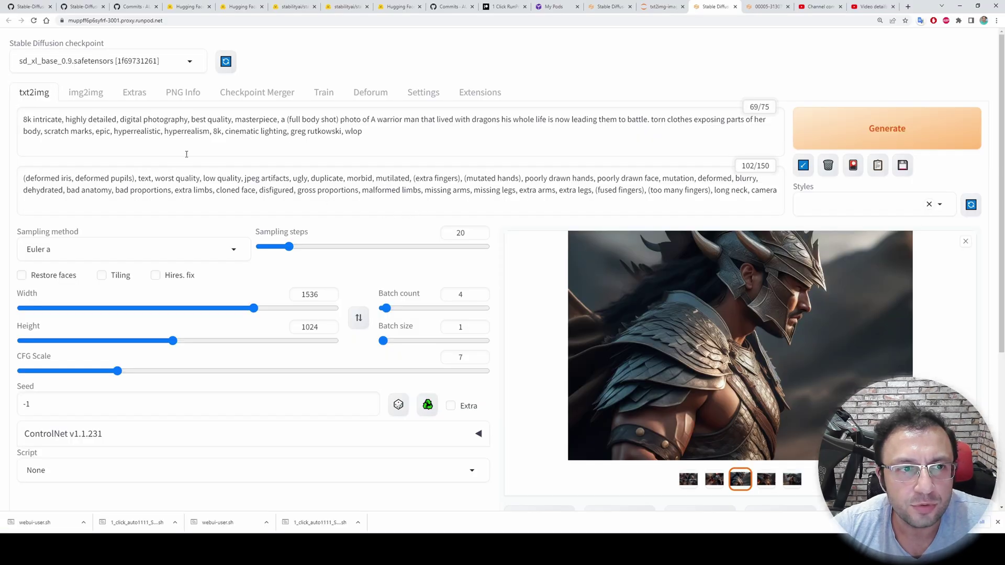
- Load 00012-1481577770.png in PNG Info and send its Euler a, 20-step, 1536x1024 settings to txt2img
click(186, 97)
click(207, 126)
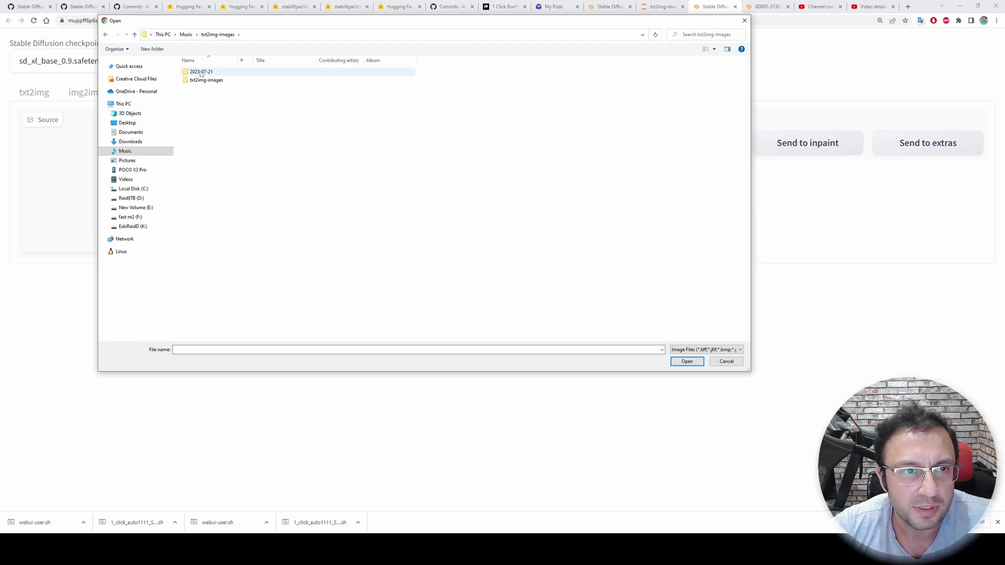
double_click(201, 71)
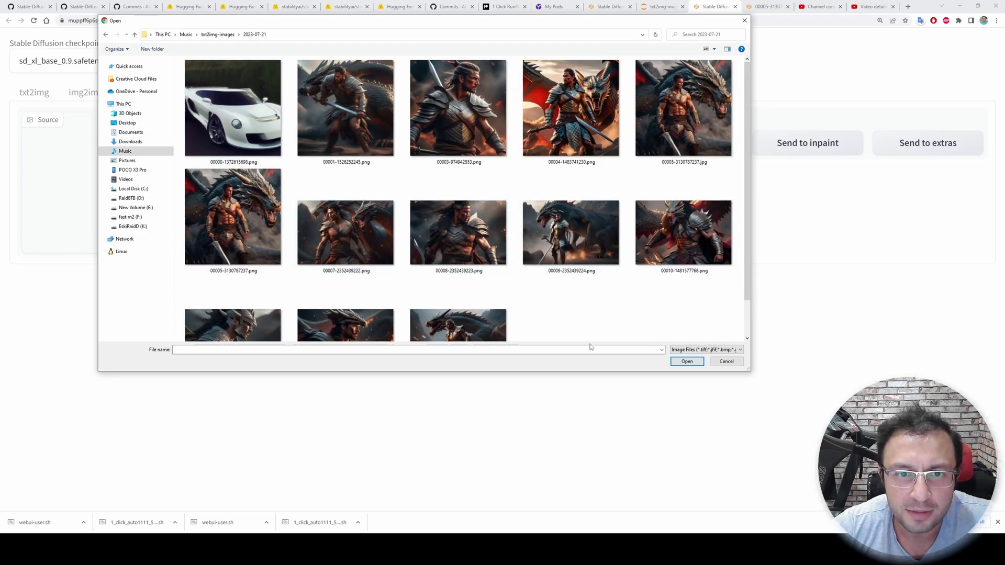
scroll(552, 335, down, 1)
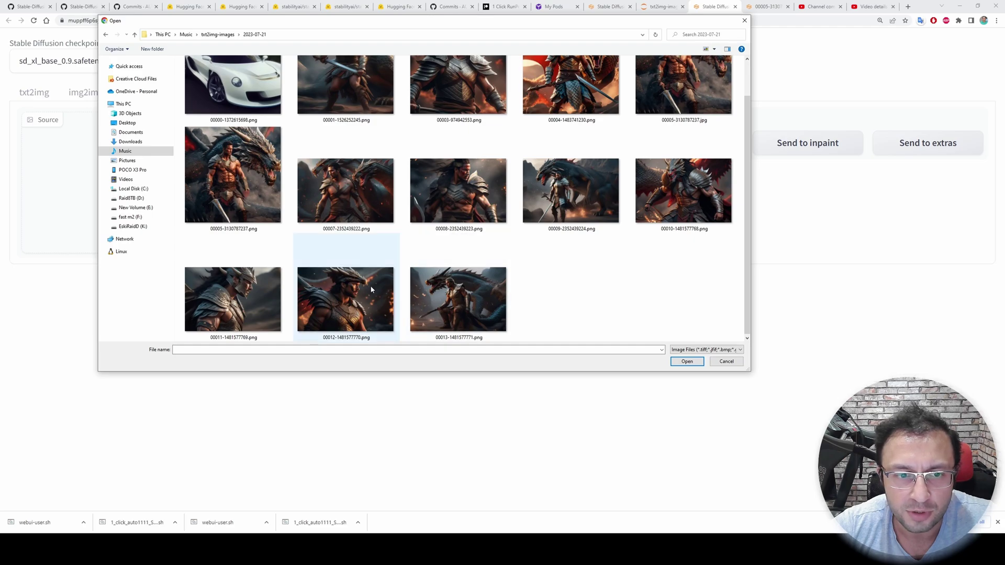
double_click(358, 295)
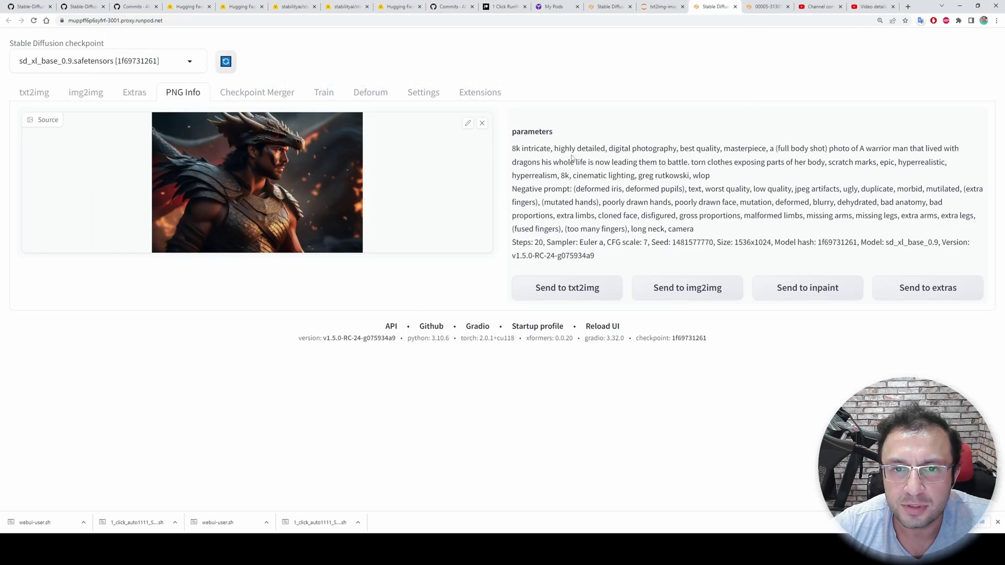
click(546, 290)
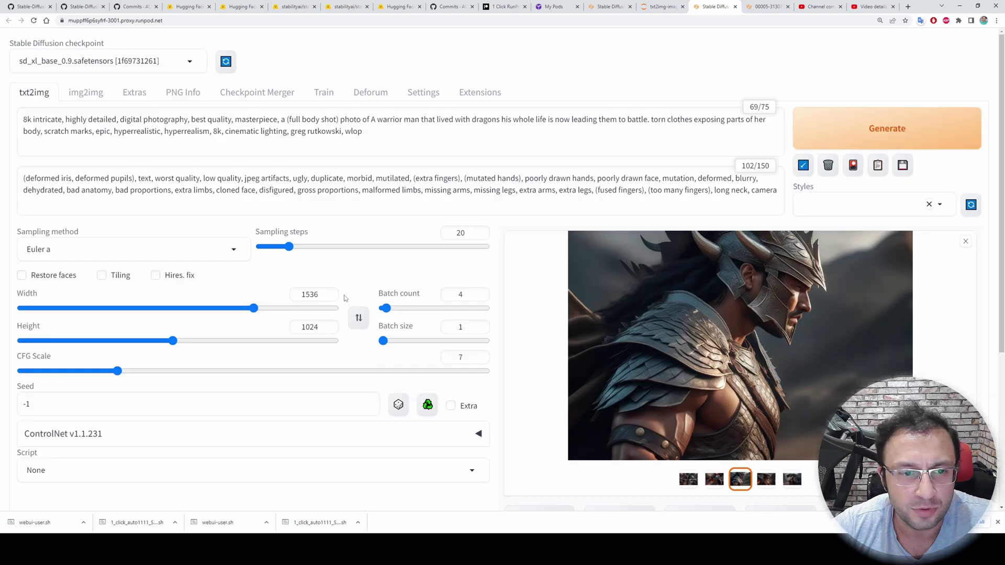
- Enable hires fix with 1.4 upscale and 0.5 denoising strength, and set batch count to 1
scroll(143, 344, down, 3)
scroll(64, 255, up, 3)
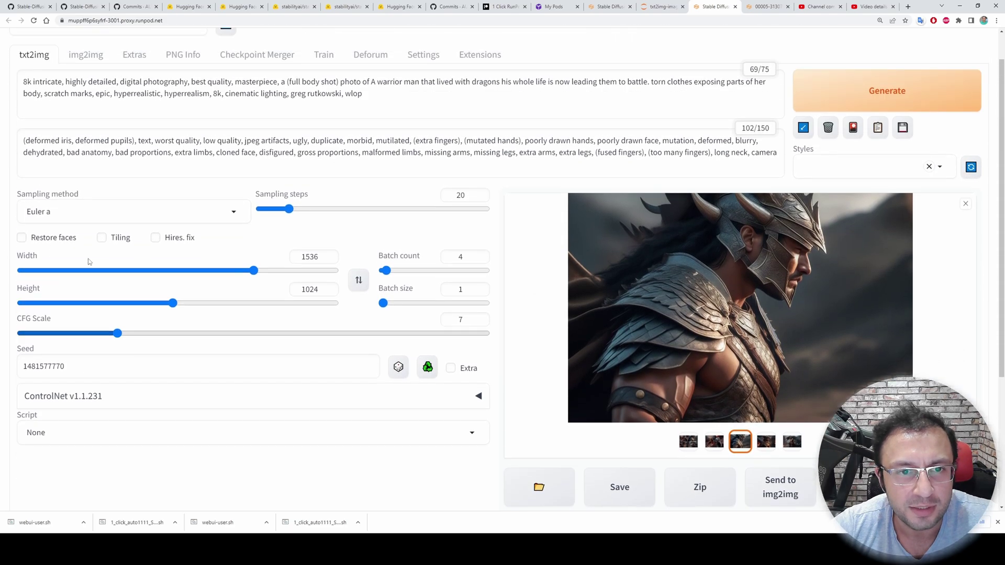
click(174, 273)
scroll(197, 294, down, 2)
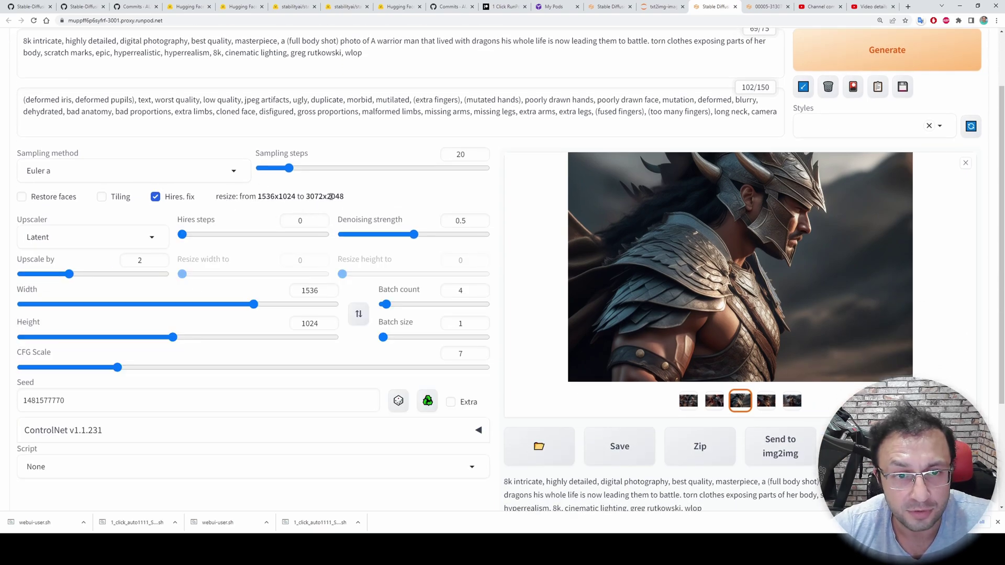
double_click(148, 261)
text(1.4)
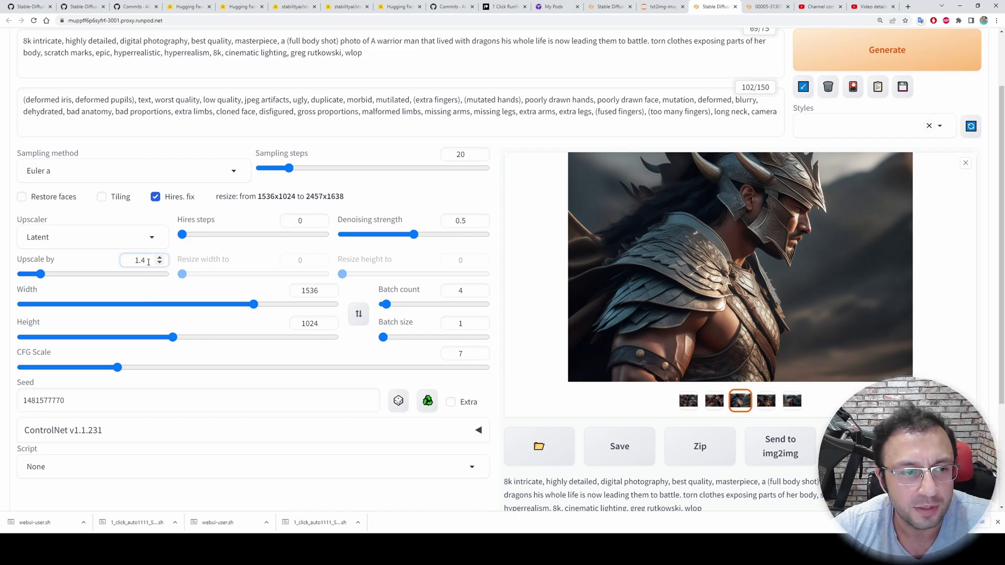
double_click(146, 260)
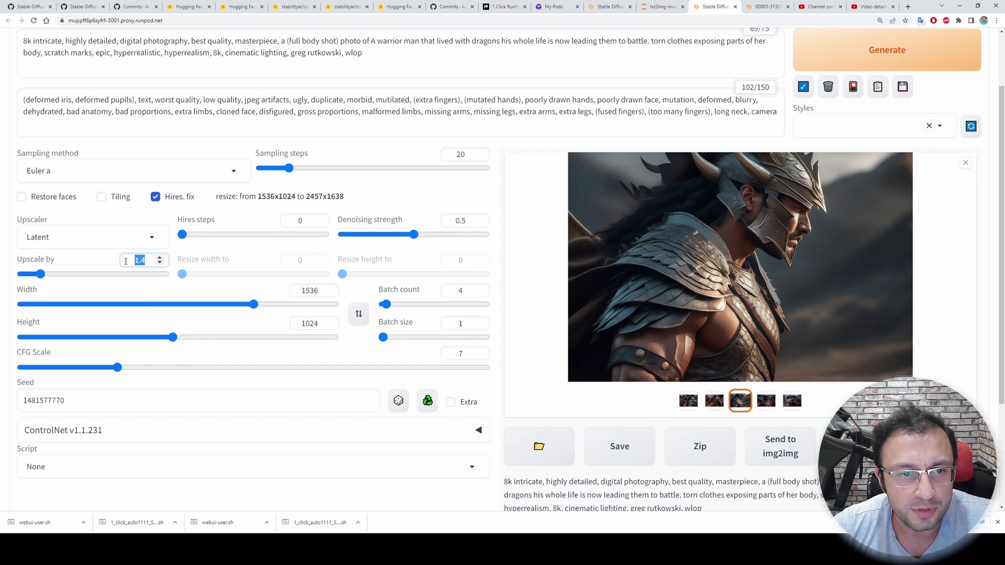
double_click(466, 220)
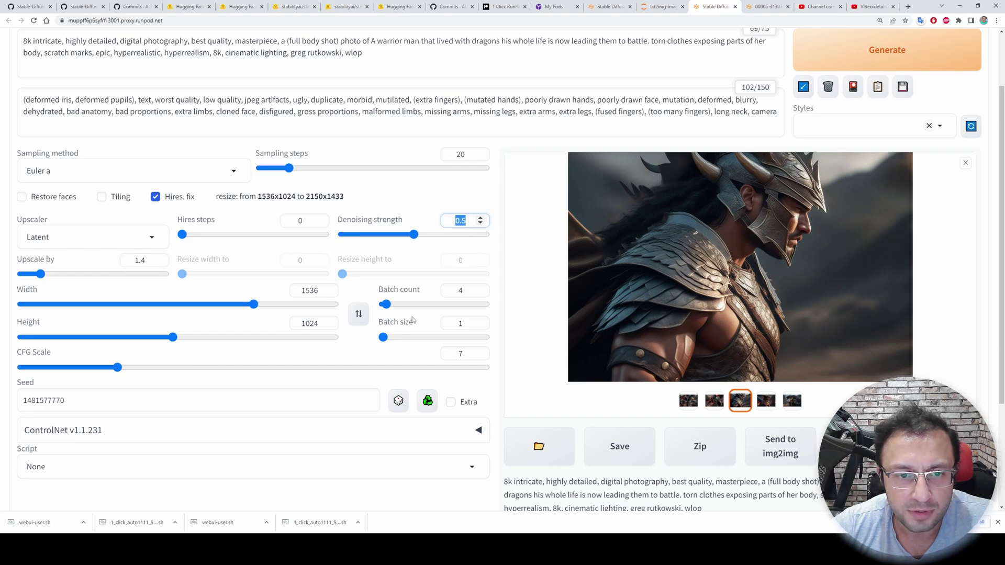
drag(386, 304, 372, 305)
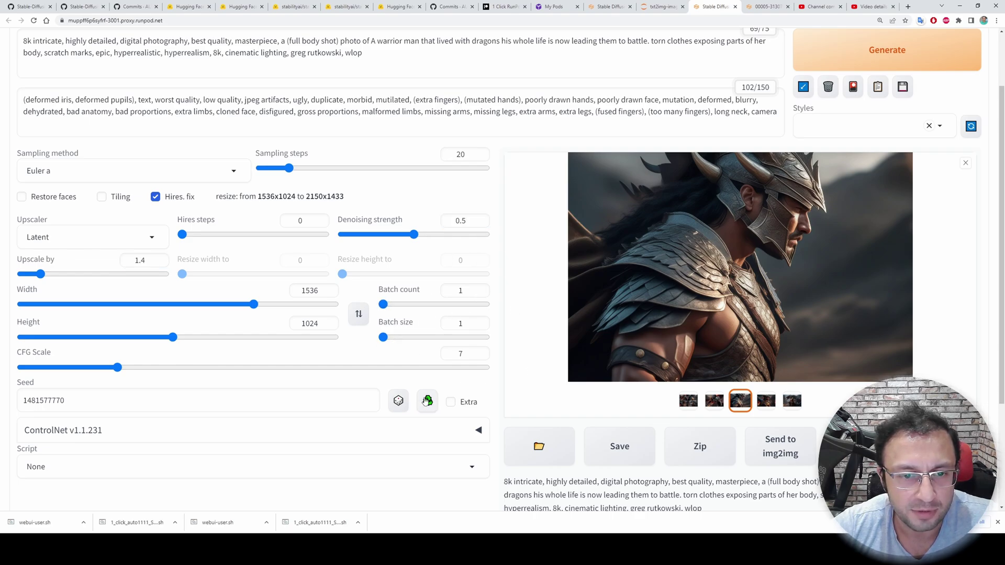
scroll(428, 401, up, 2)
- Render the 2150x1433 hires-fix image, follow progress in the terminal, and open it full size
click(870, 128)
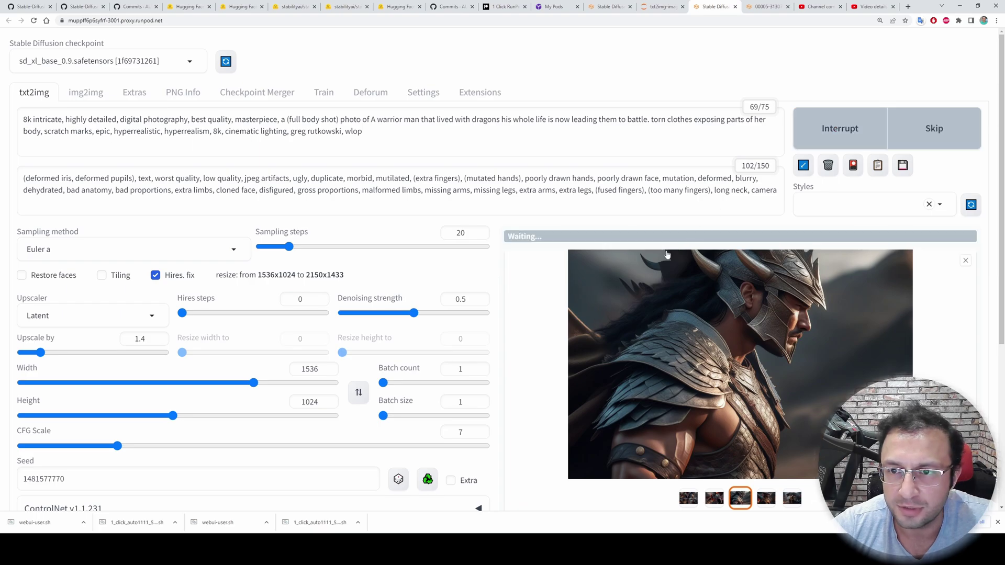
click(183, 92)
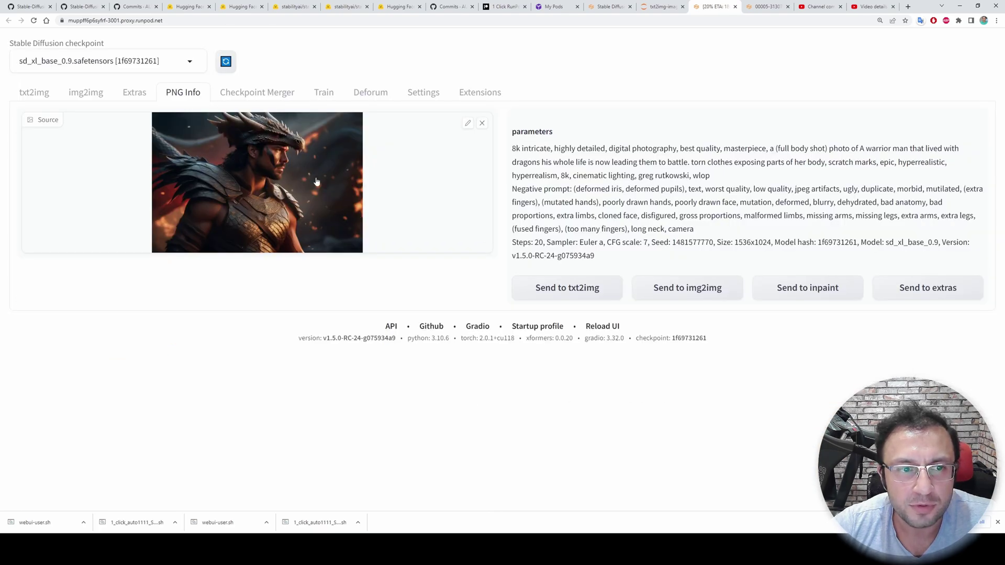
key(ctrl+shift+Tab)
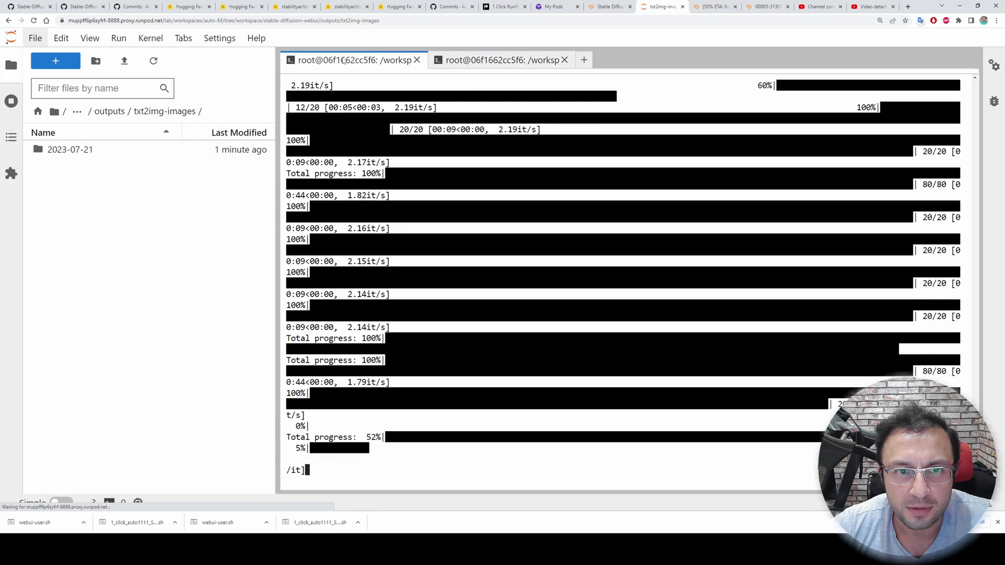
key(ctrl+minus)
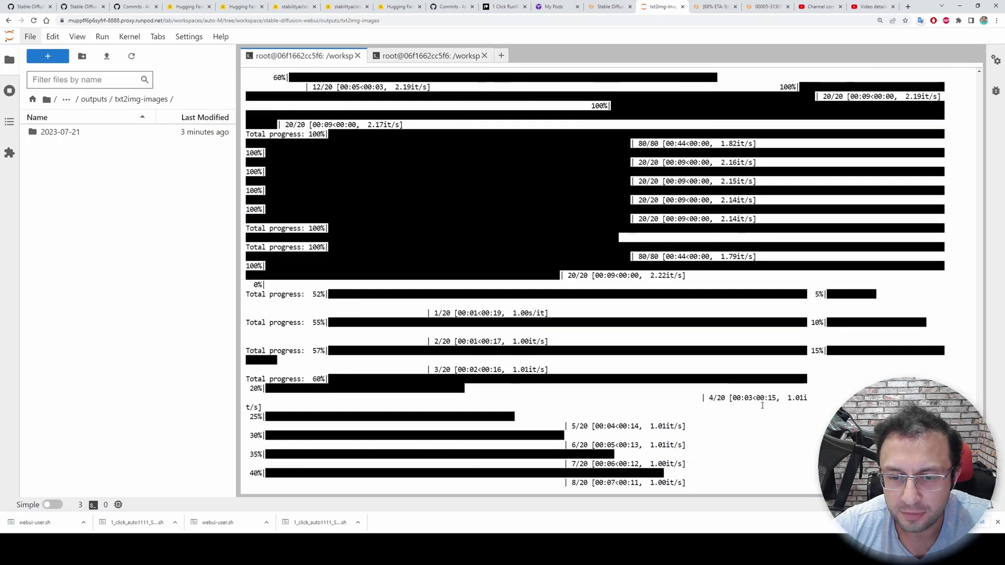
key(ctrl+Tab)
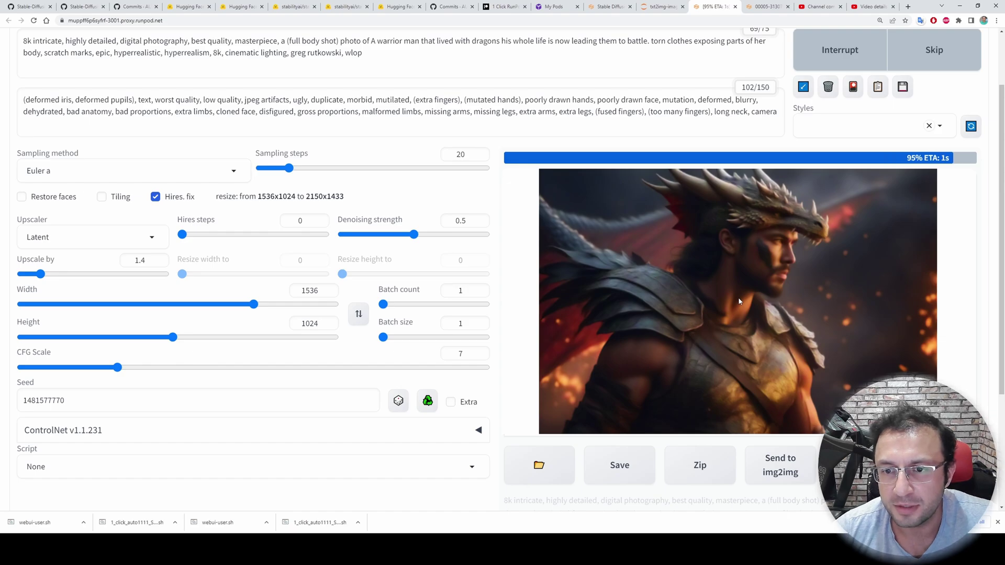
click(652, 270)
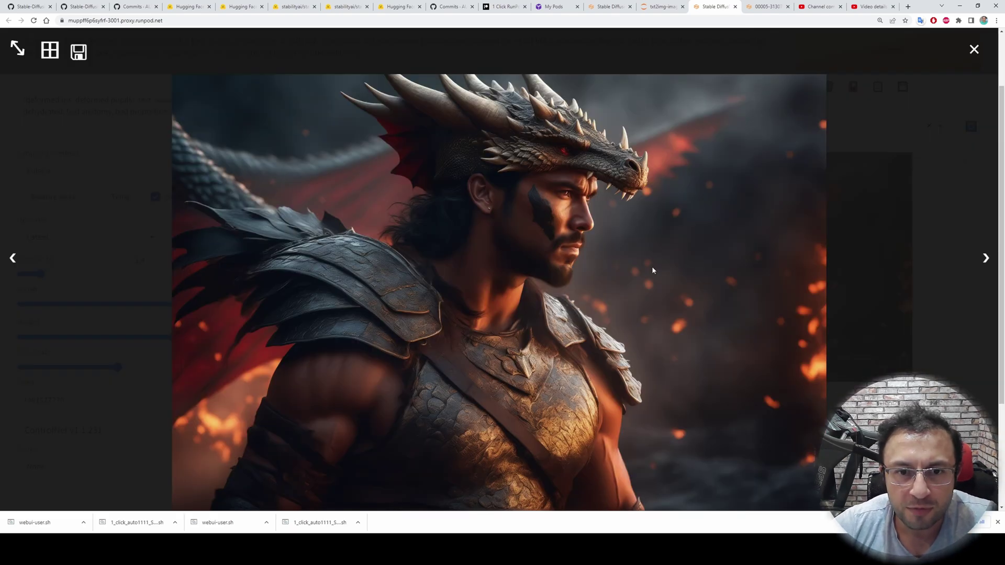
right_click(651, 266)
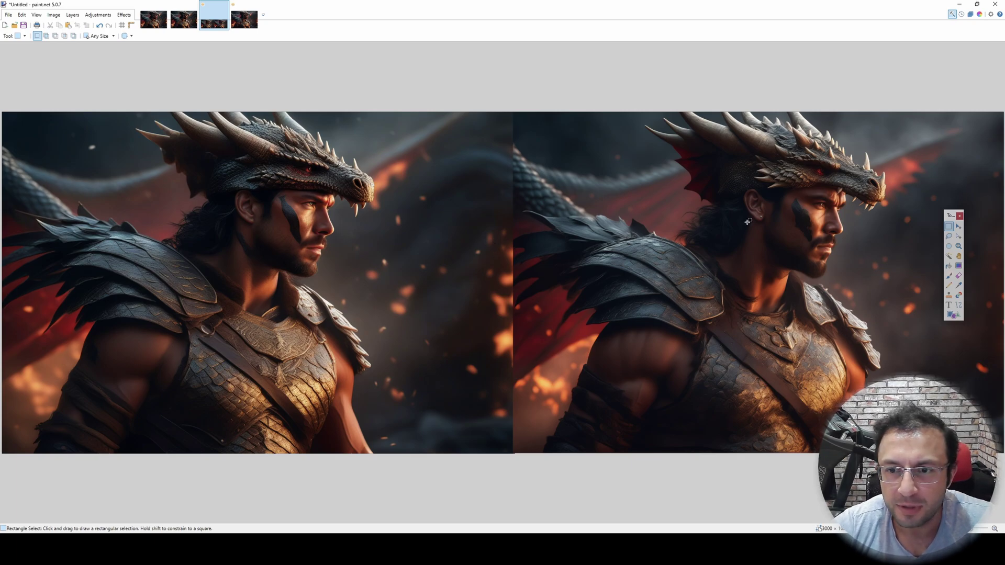
- Zoom in on the upscaled dragon-helmet face in paint.net
scroll(748, 222, up, 5)
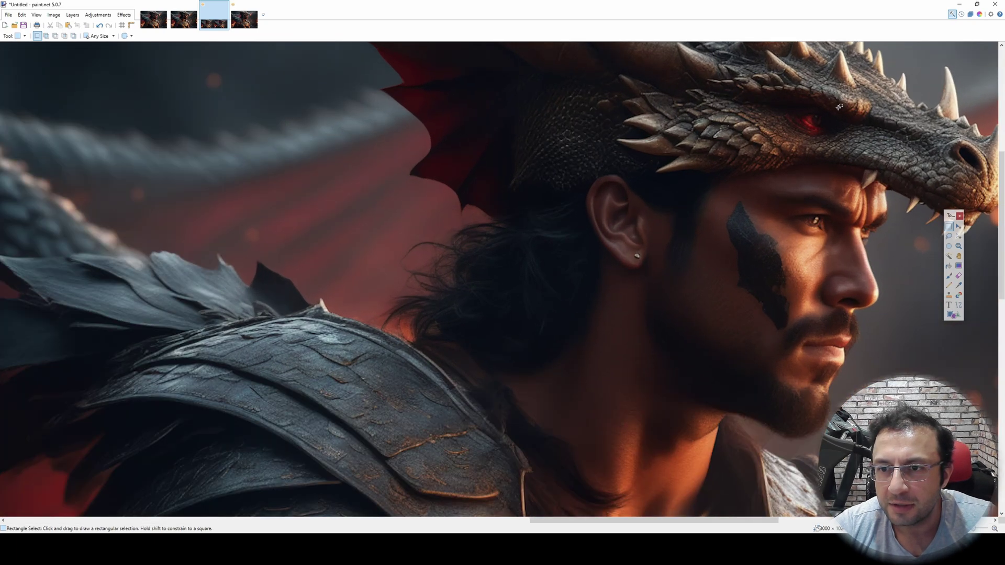
scroll(799, 240, up, 2)
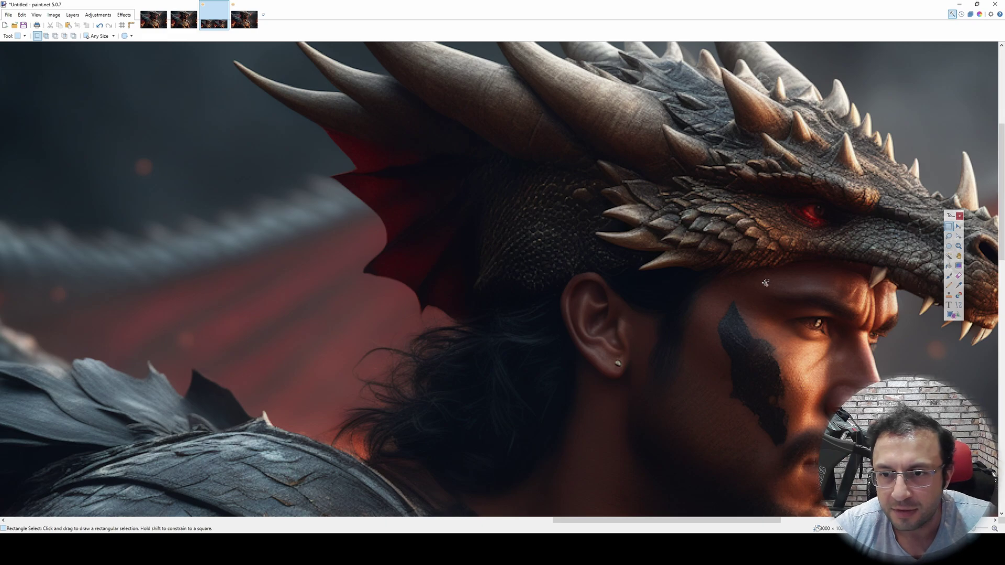
scroll(766, 283, down, 4)
scroll(51, 192, up, 4)
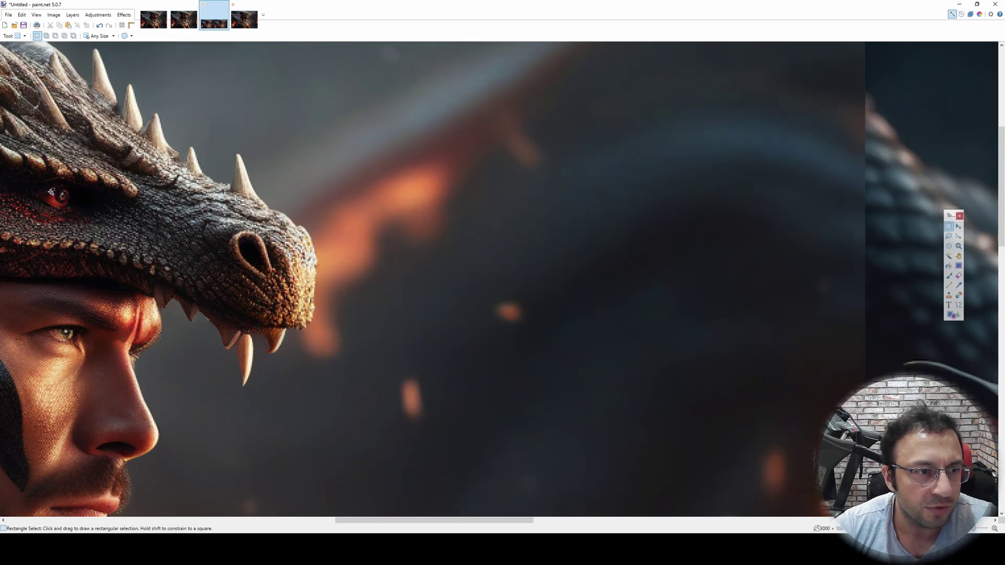
scroll(51, 192, down, 4)
scroll(725, 245, up, 4)
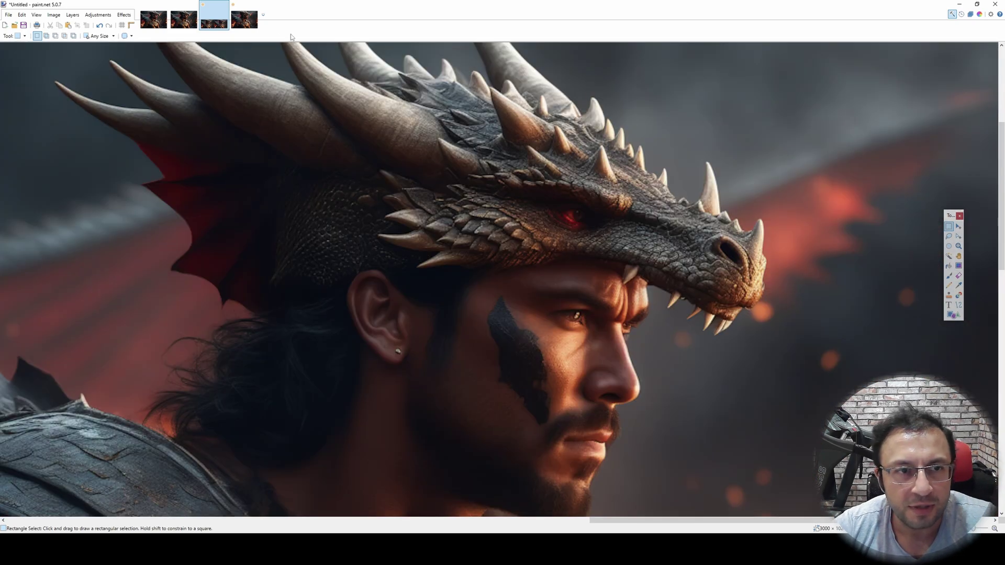
- Flip between the third and fourth image tabs to compare the faces' details
click(244, 20)
scroll(735, 105, up, 3)
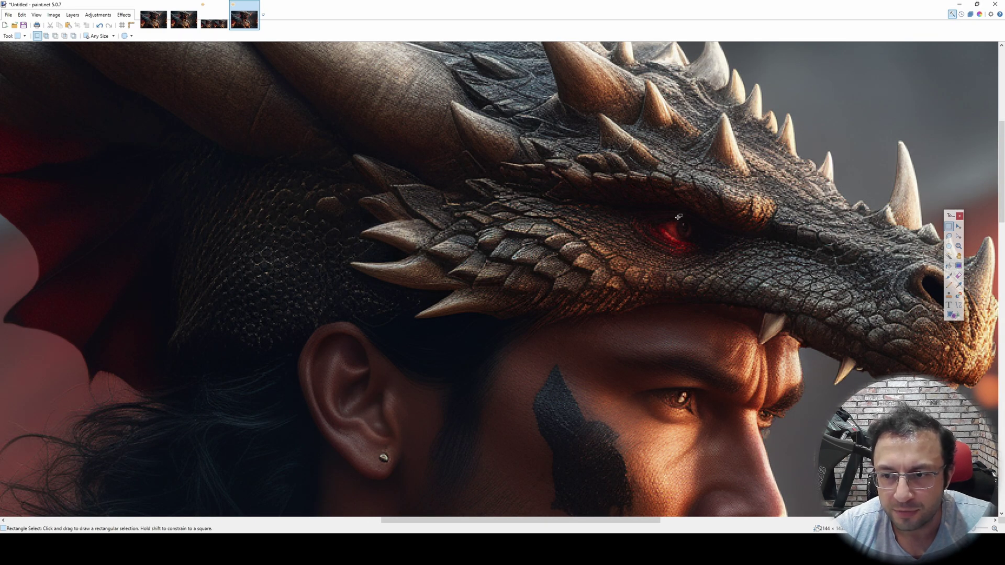
scroll(678, 216, down, 3)
key(ctrl+shift+Tab)
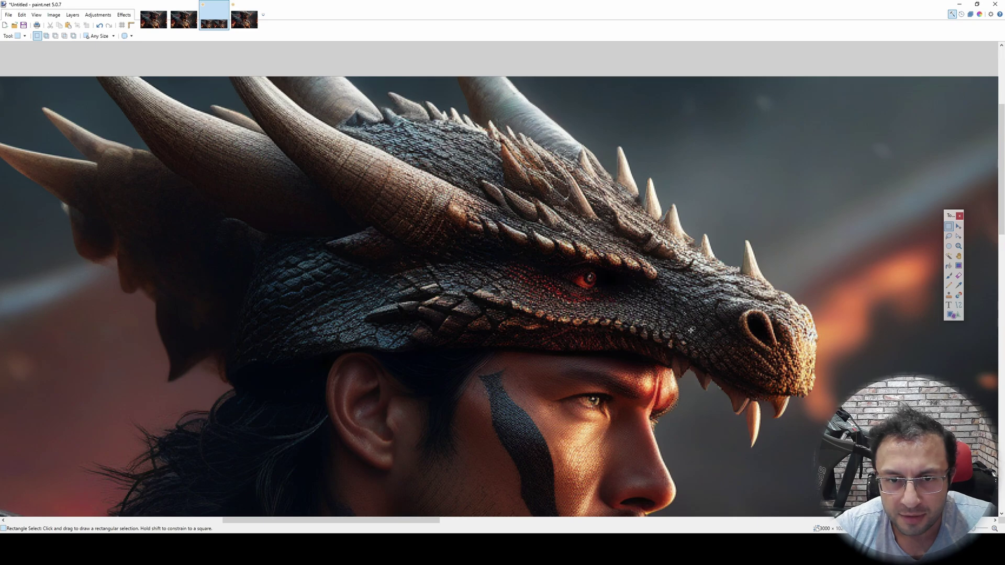
click(244, 20)
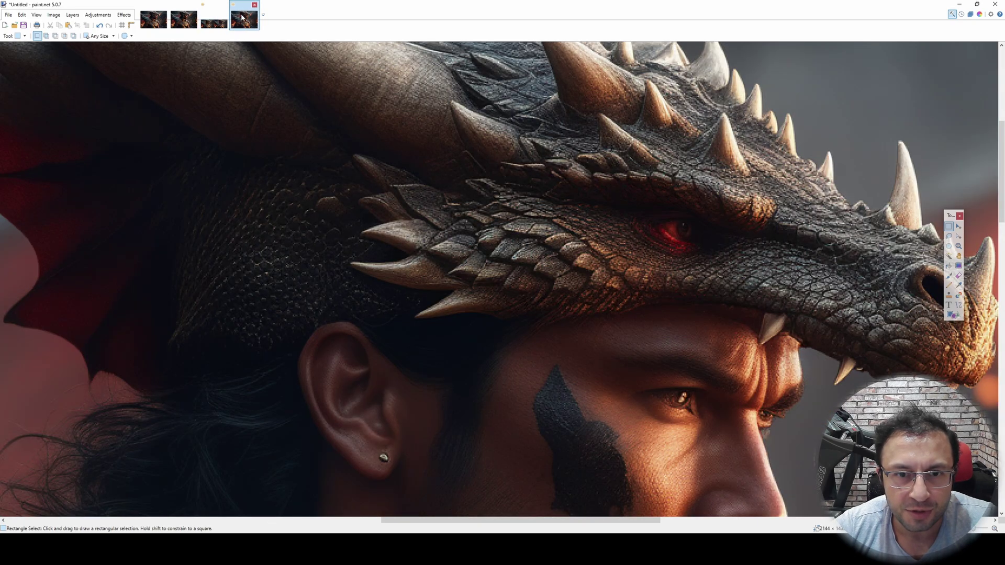
click(214, 23)
key(ctrl+Tab)
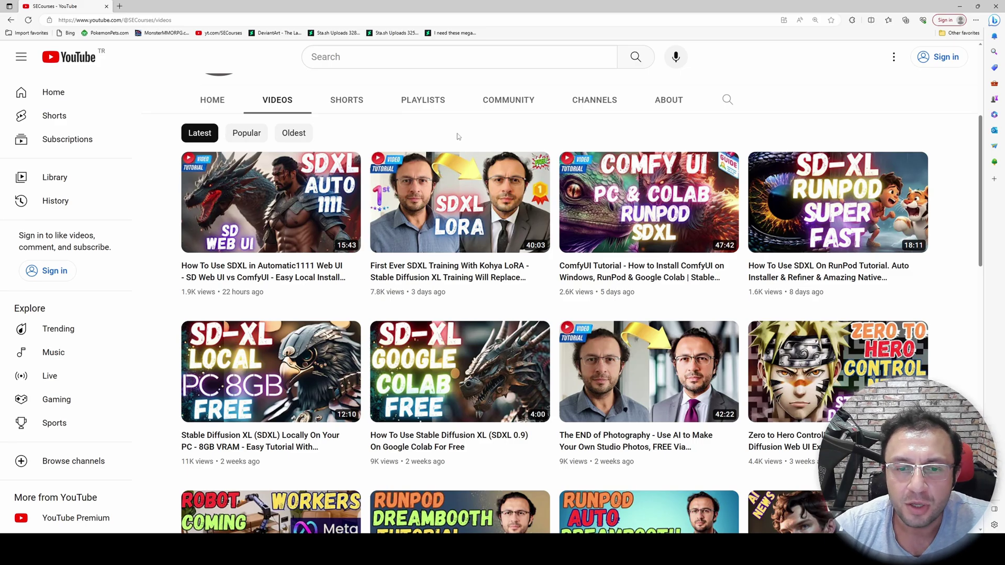
- Scroll through the SECourses channel's Videos grid
scroll(458, 136, down, 3)
scroll(457, 137, down, 3)
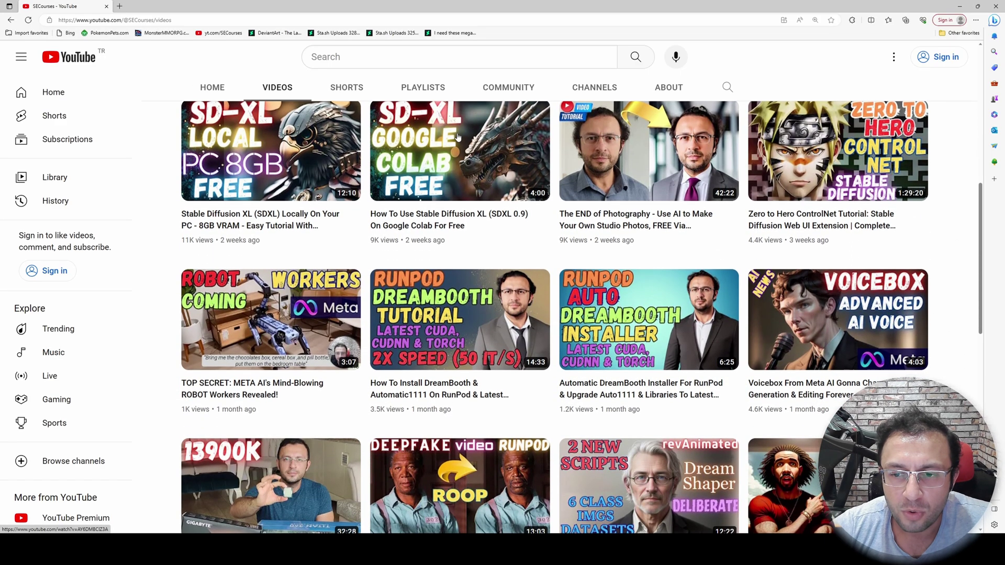
scroll(476, 235, up, 6)
scroll(476, 236, up, 5)
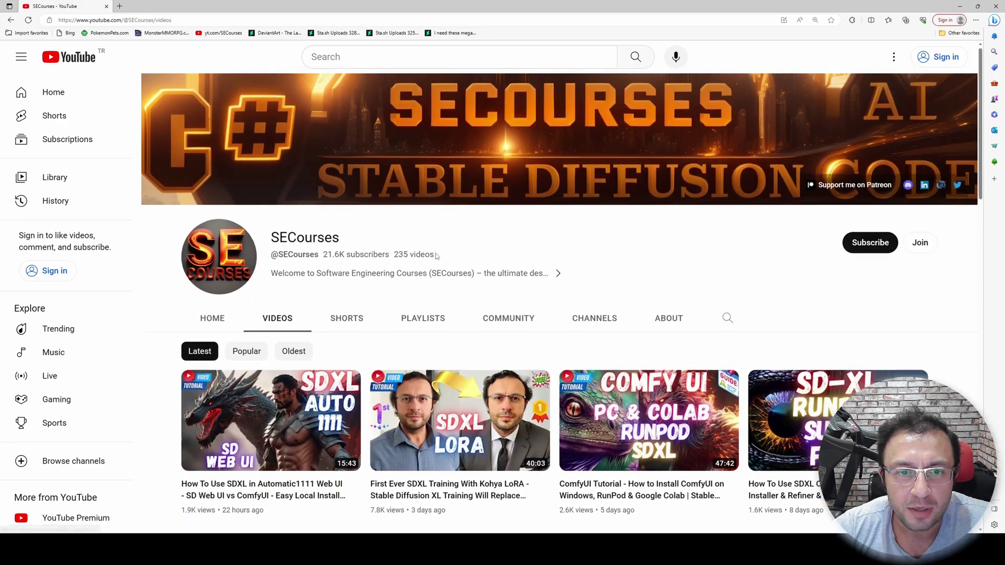
- Browse the Created playlists on the PLAYLISTS tab, then open the 'Support me on Patreon' link
click(422, 173)
scroll(467, 290, down, 3)
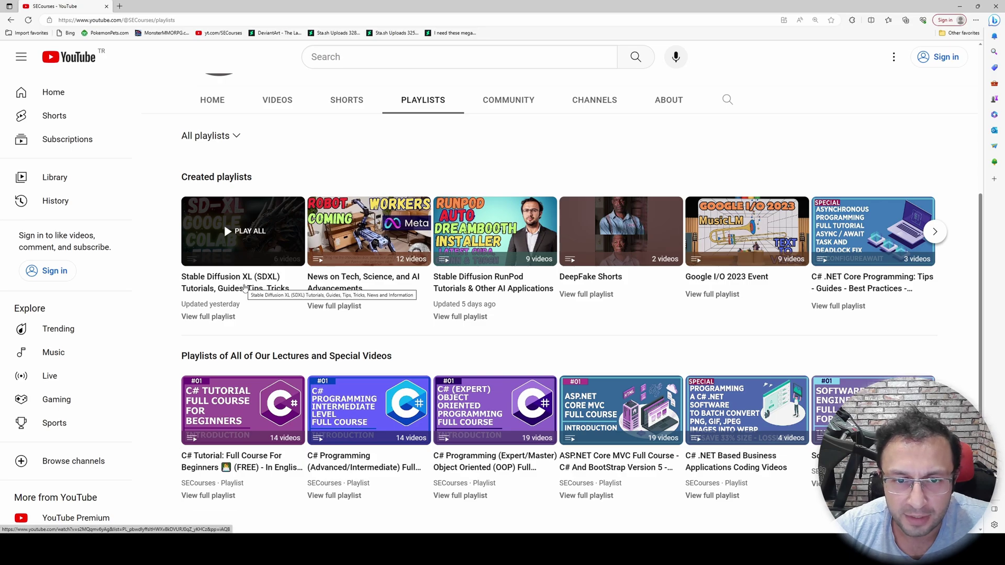
click(935, 232)
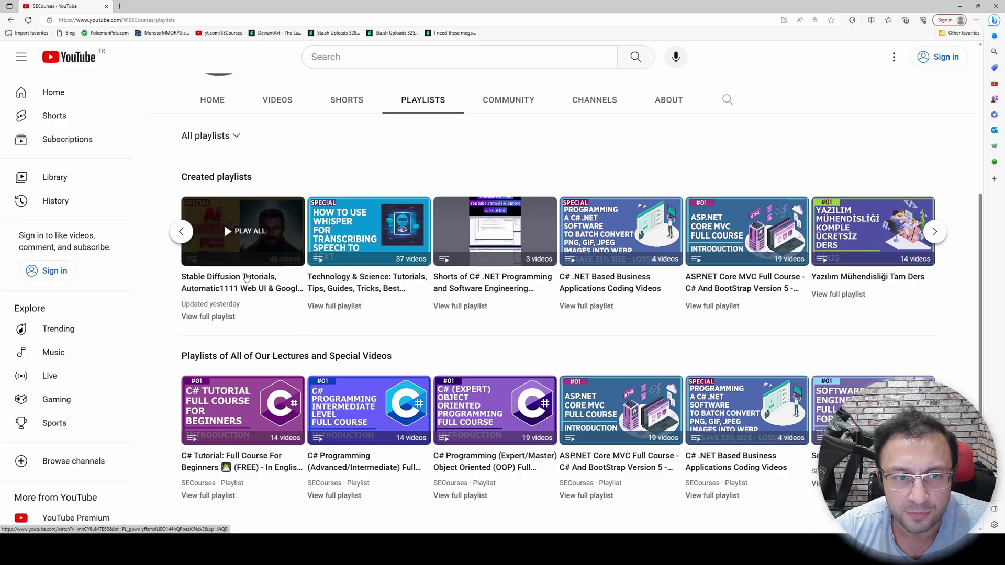
scroll(835, 241, up, 5)
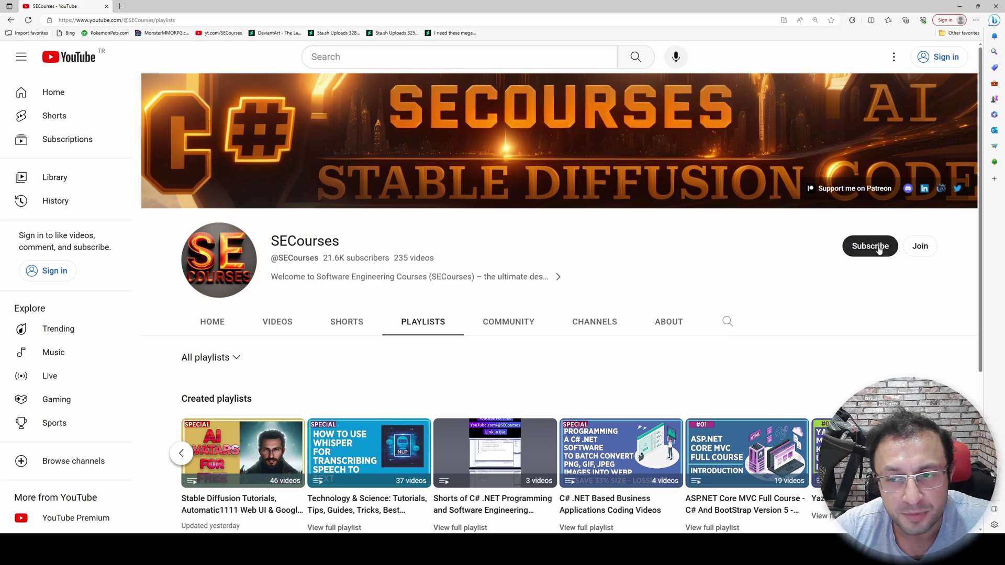
click(841, 190)
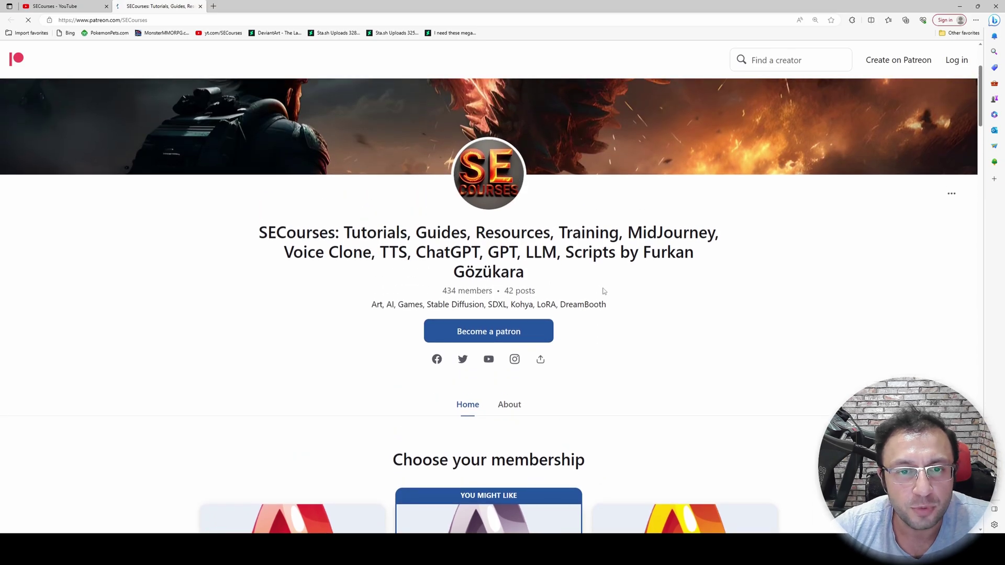
- Scroll the Patreon page's Recent posts down to the Automatic1111 SDXL installer posts and All Patreon Posts Index
scroll(658, 316, down, 15)
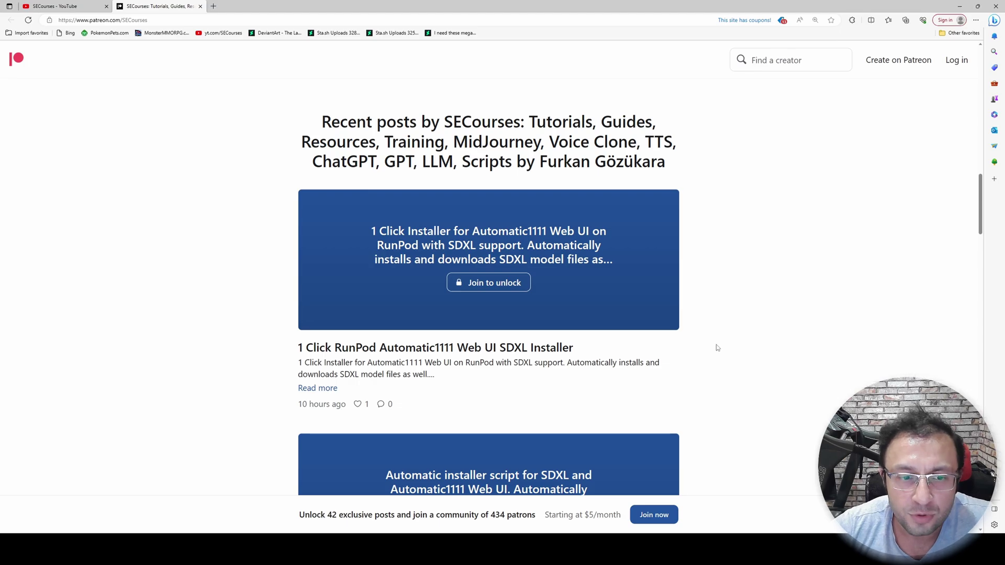
scroll(717, 347, down, 7)
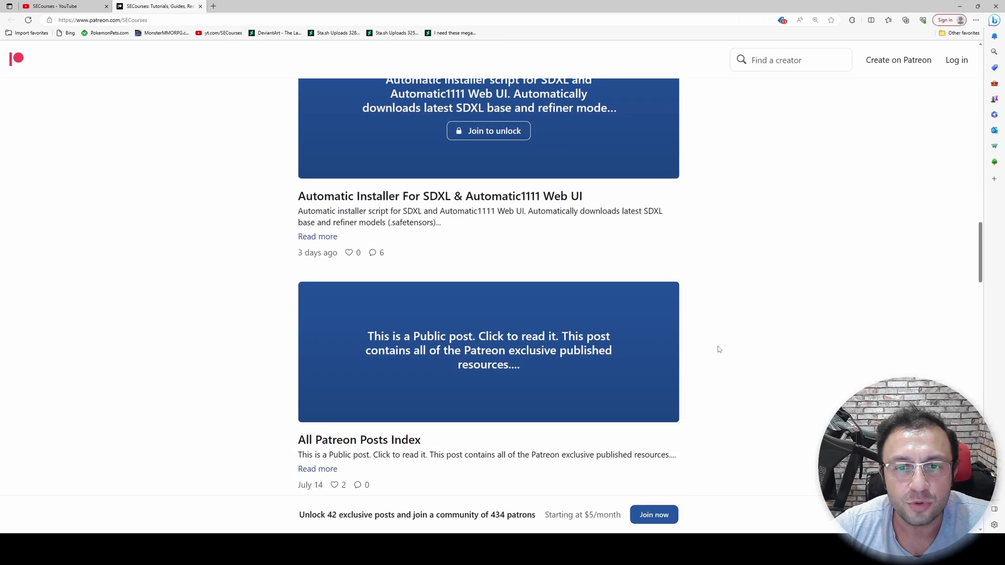
scroll(717, 347, down, 2)
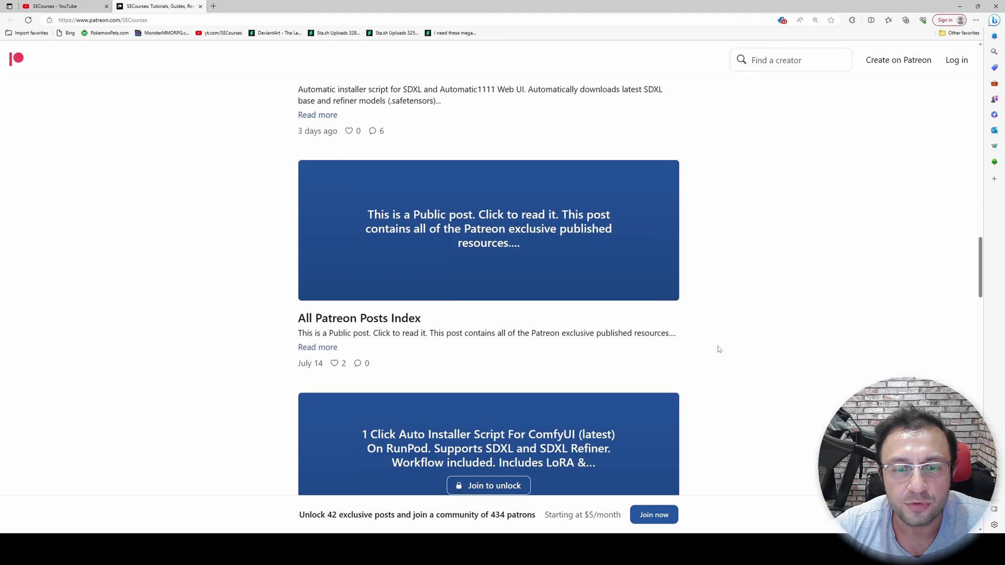
- Open the SECourses About page's LinkedIn and Twitter links in background tabs
click(71, 5)
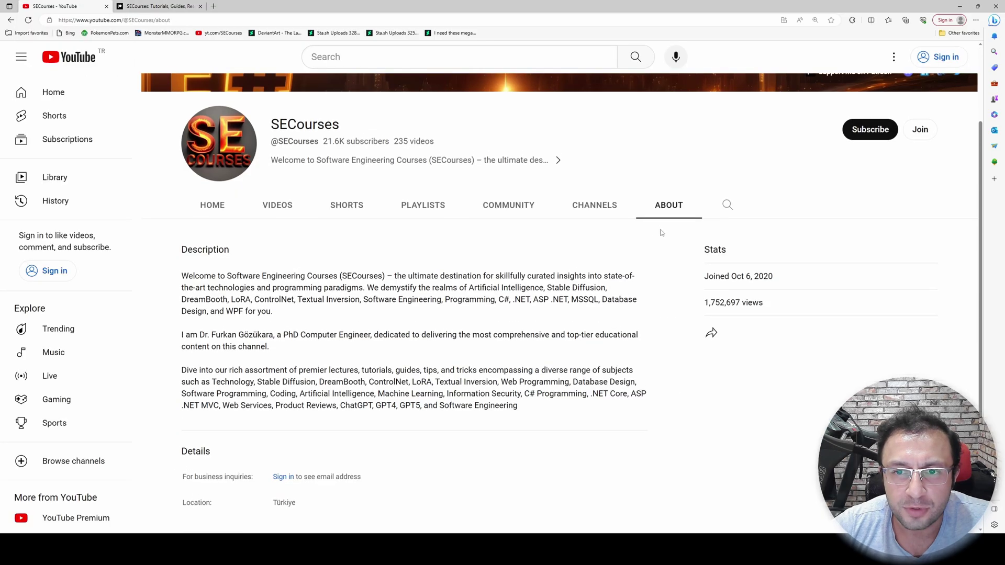
scroll(212, 415, down, 2)
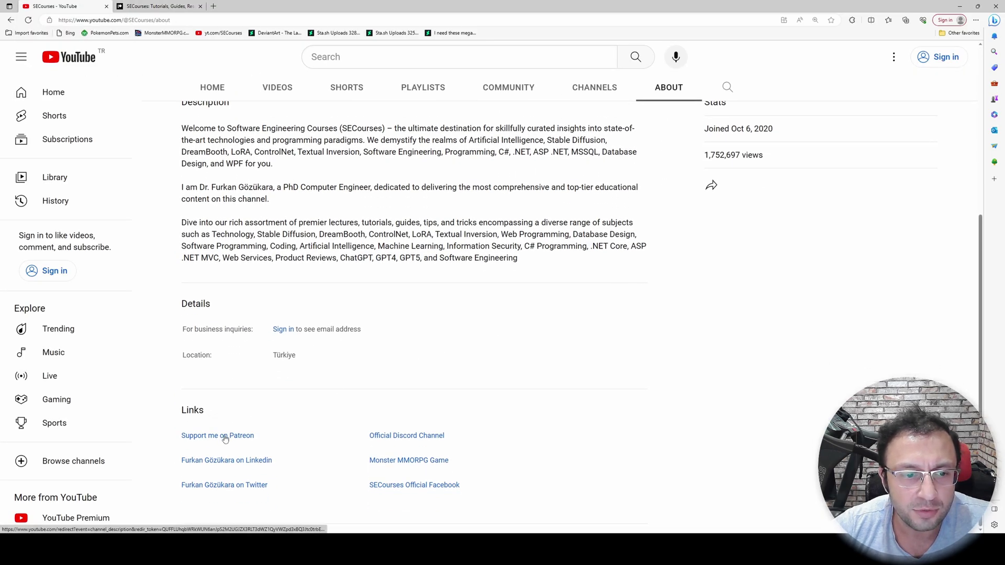
middle_click(242, 463)
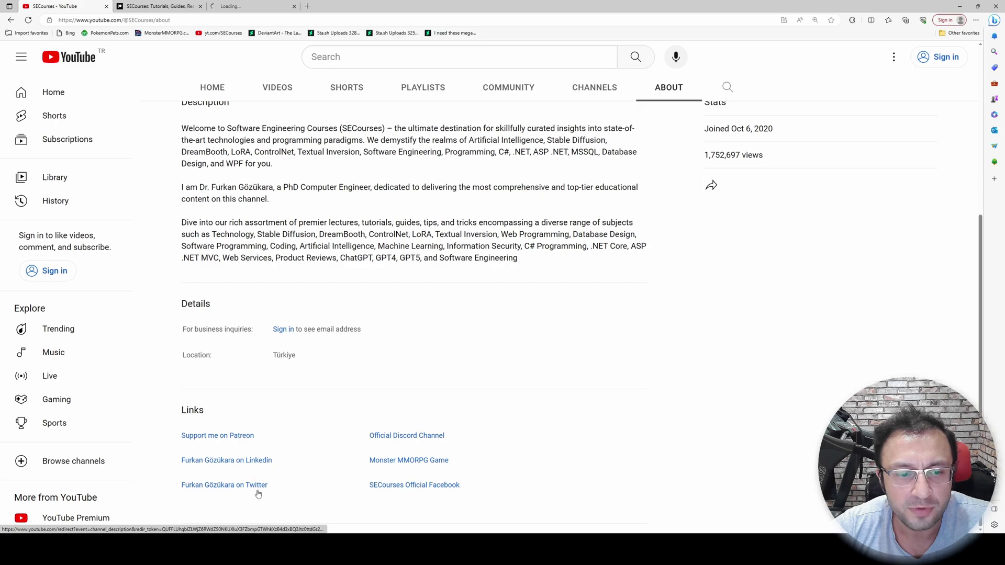
middle_click(256, 484)
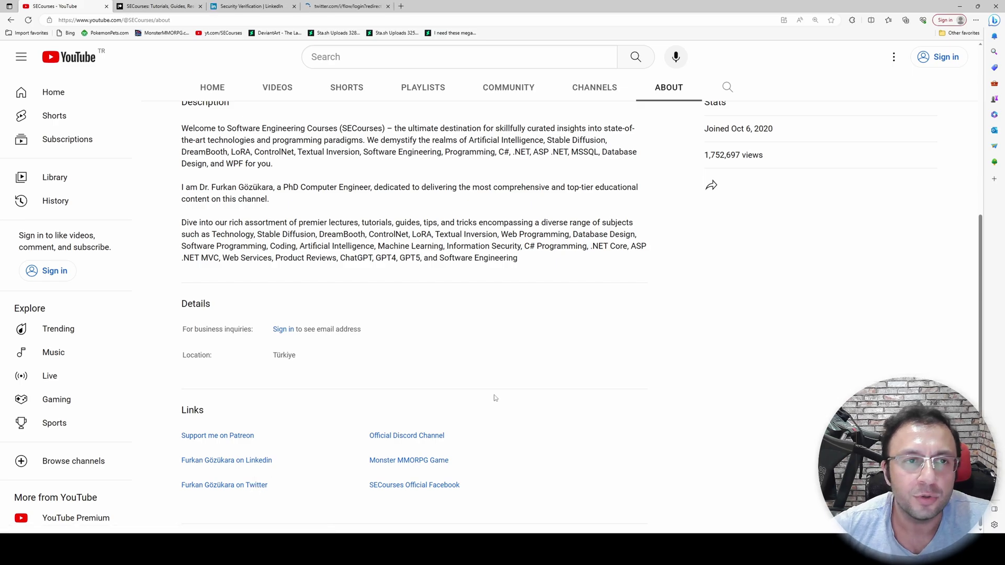
scroll(494, 398, up, 5)
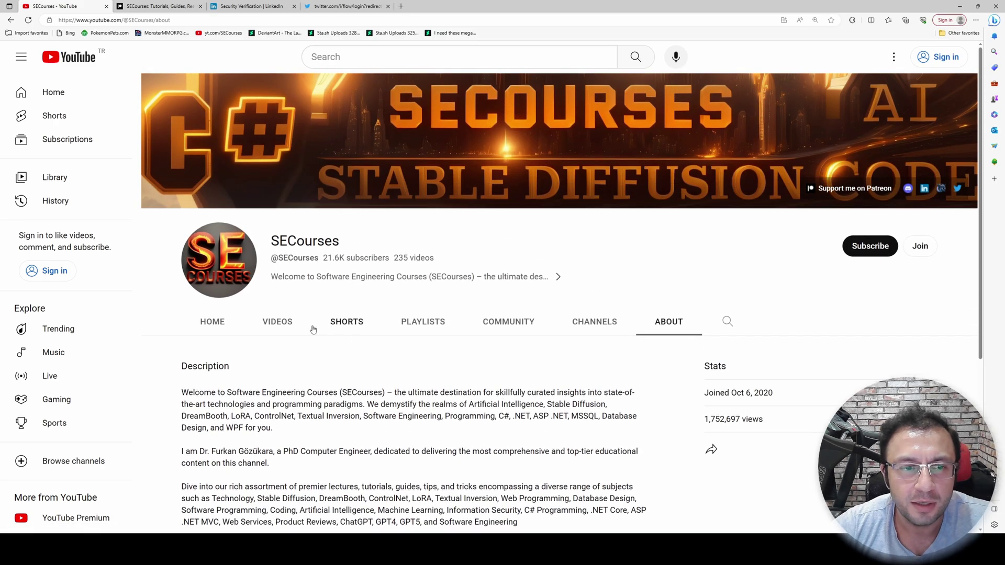